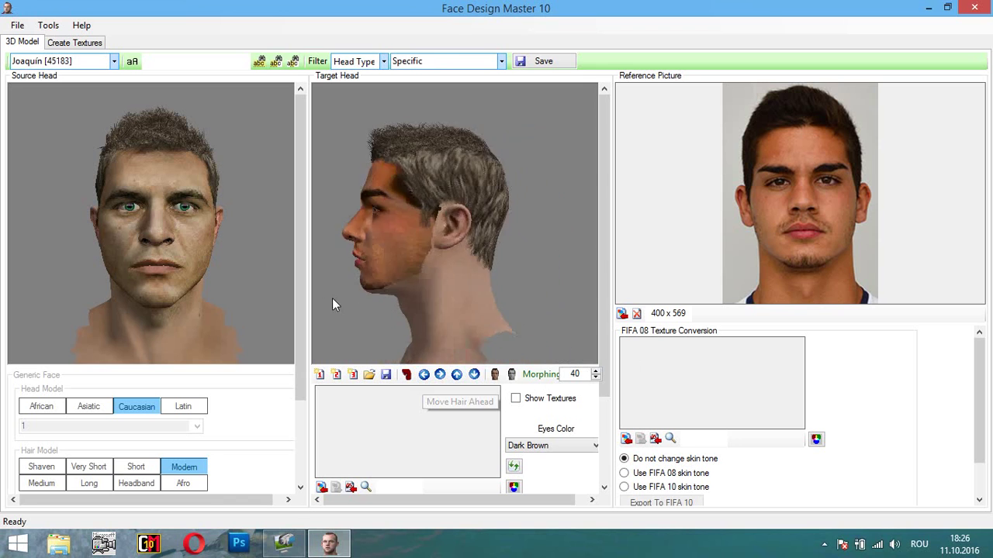
Step: Shift the target head's hair back and up, and turn the head to face front
left_click(443, 377)
left_click(457, 377)
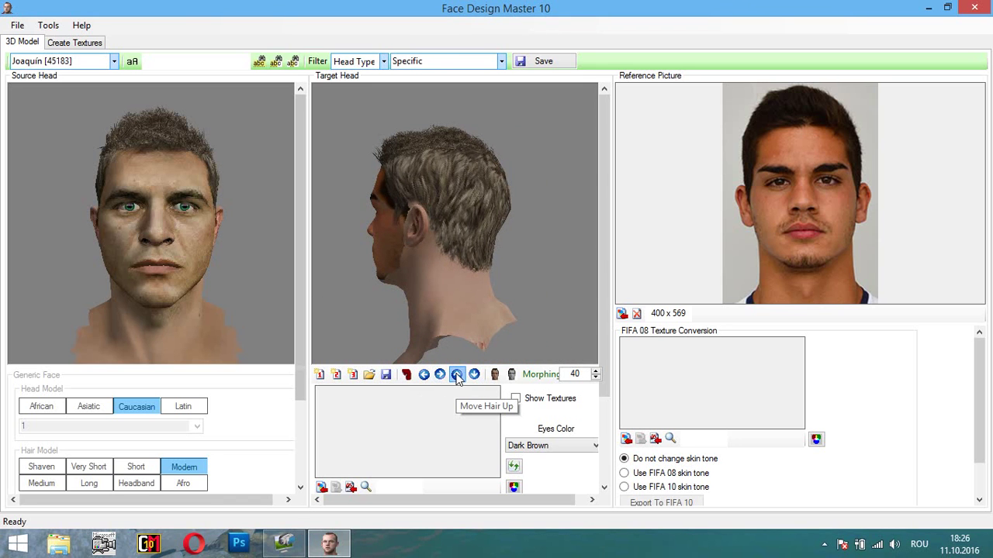
left_click_drag(459, 342, 539, 306)
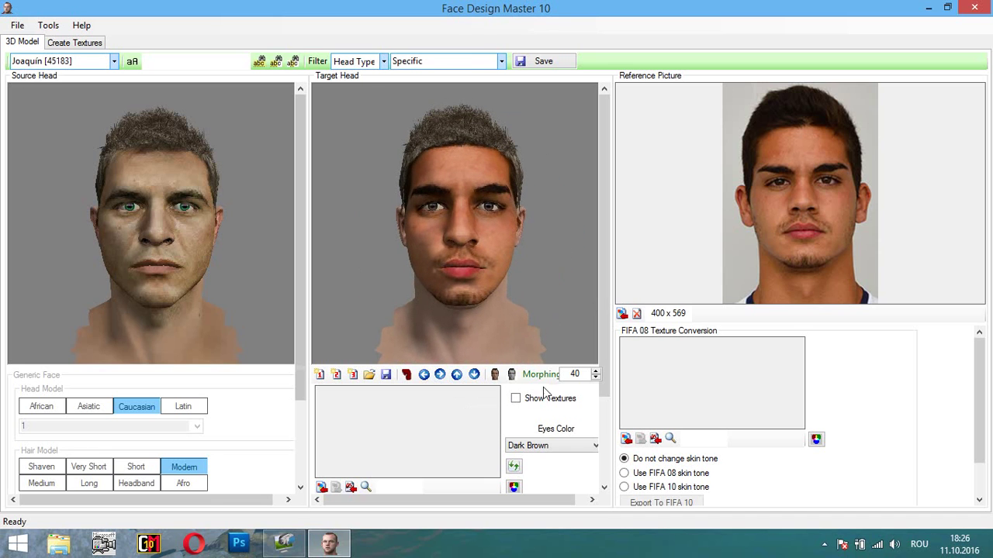
Step: Display the target head's face and hair textures beneath the 3D preview
left_click(517, 399)
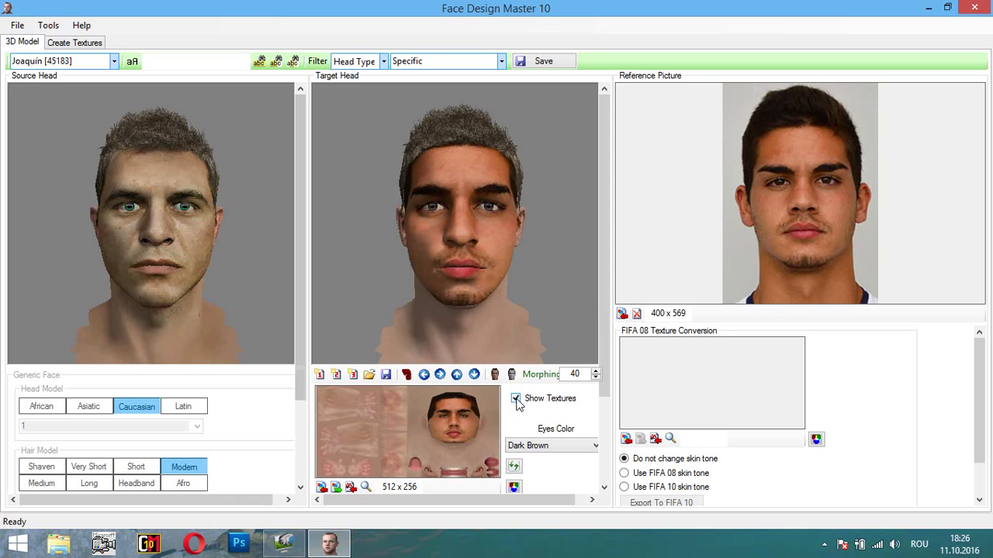
scroll(609, 276, "down", 3)
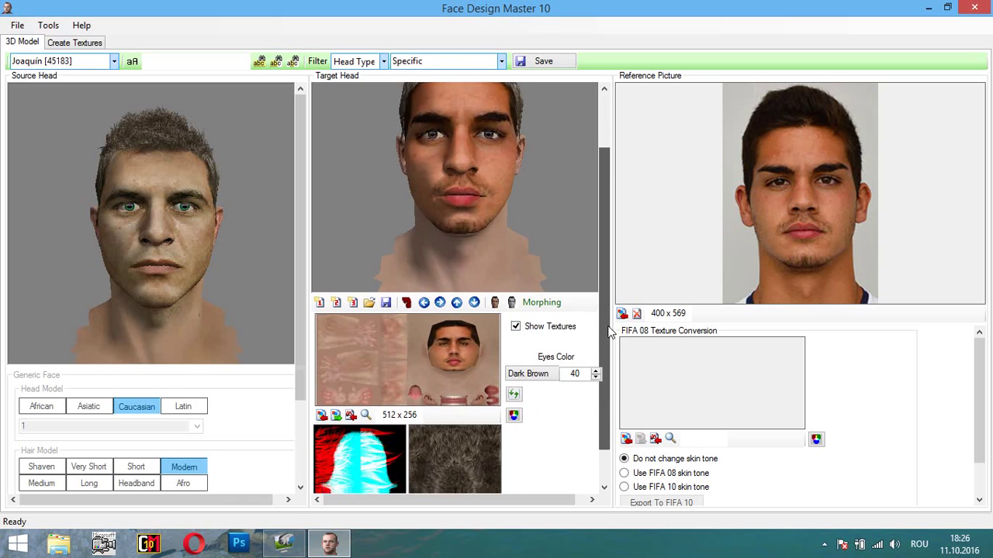
scroll(609, 276, "up", 3)
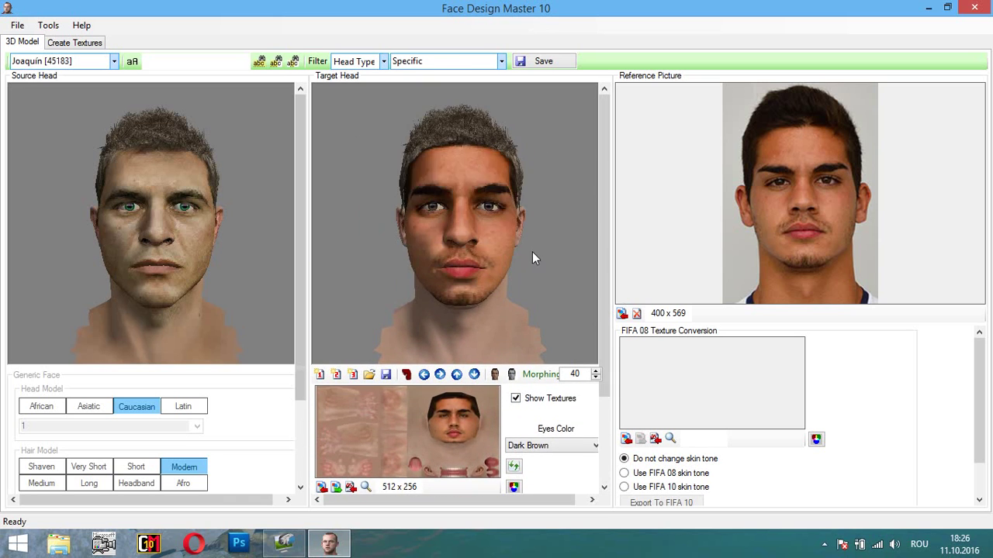
left_click_drag(602, 275, 605, 367)
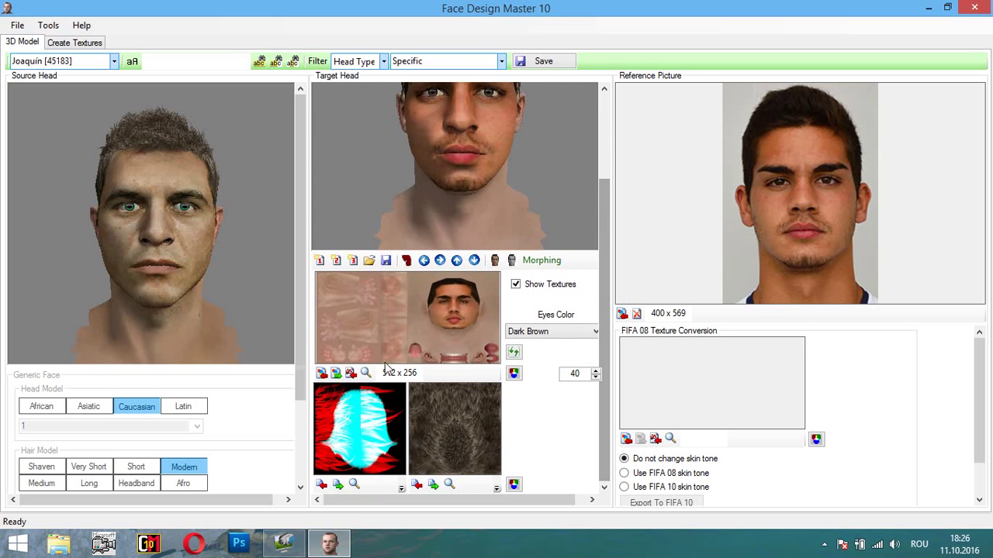
Step: Export the target head's face texture as a PNG named 0 into the Desktop folder "Andre Silva face tutorial"
left_click(335, 373)
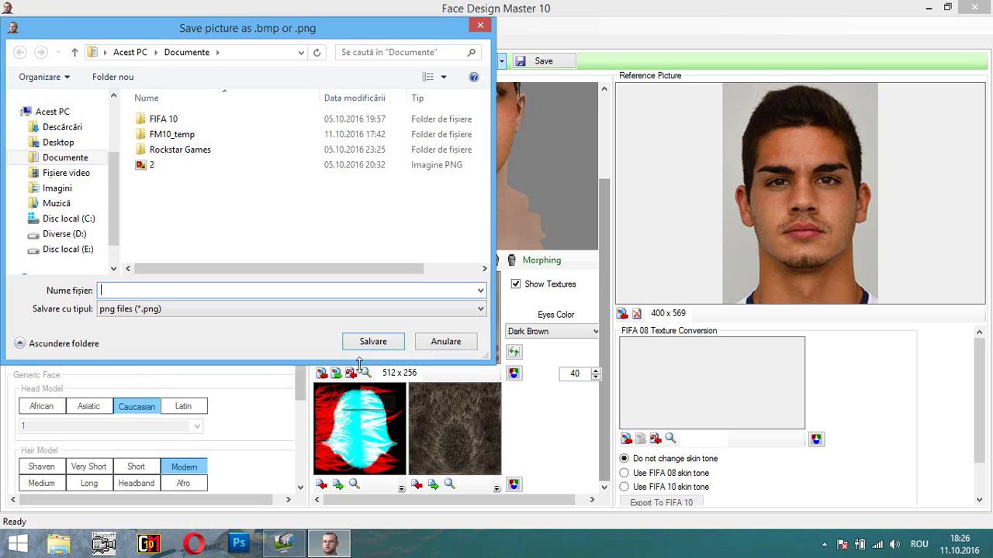
left_click(73, 146)
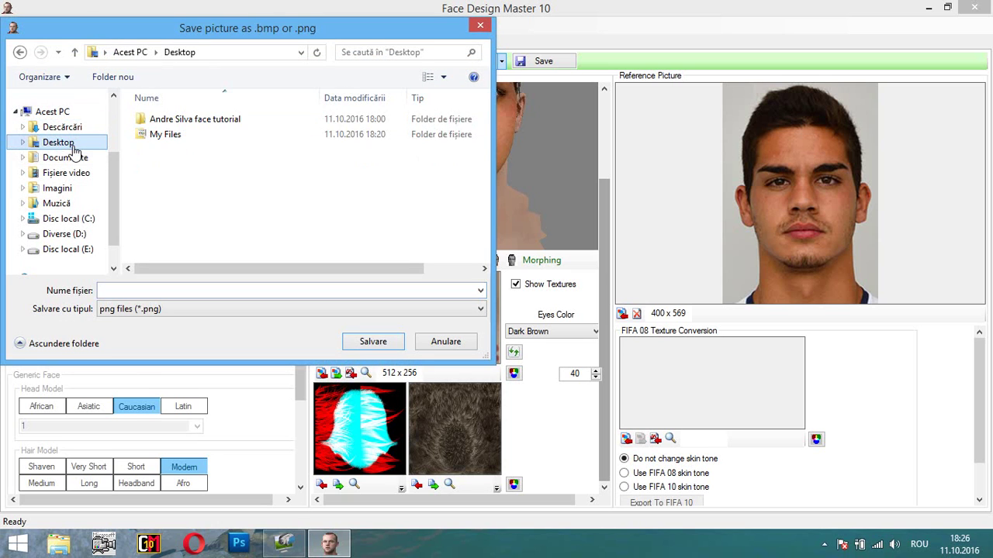
double_click(195, 121)
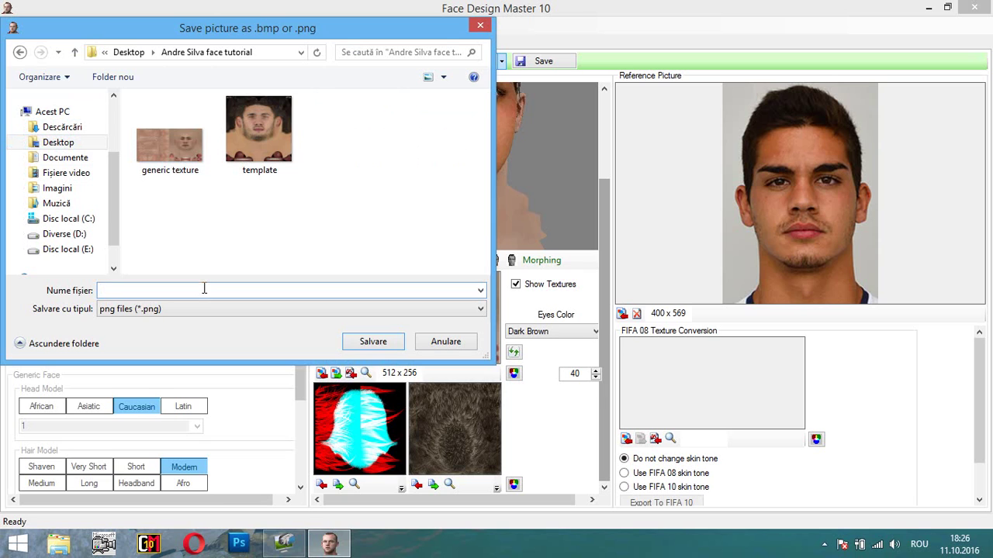
left_click(365, 348)
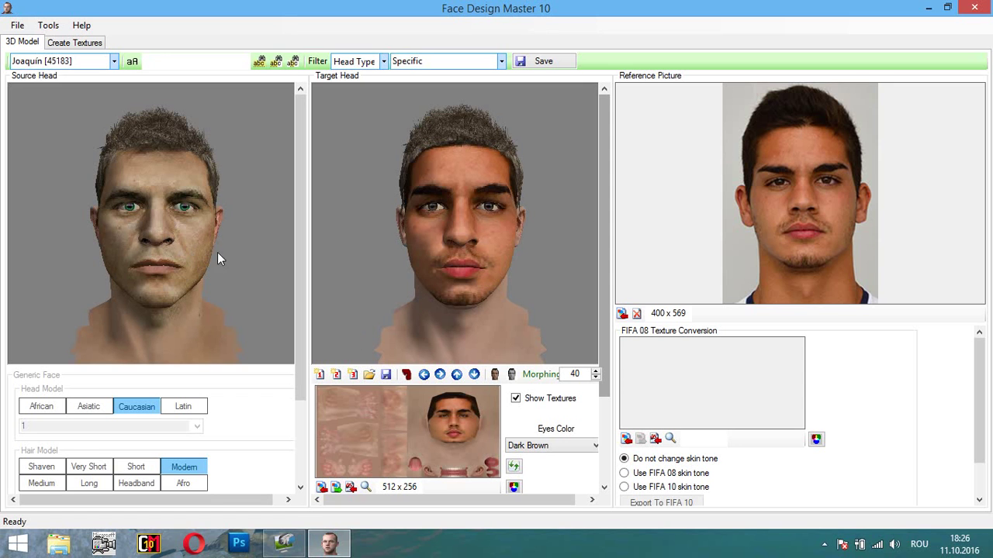
Step: Minimize the face editor and launch Photoshop CS5 from the desktop
left_click(929, 7)
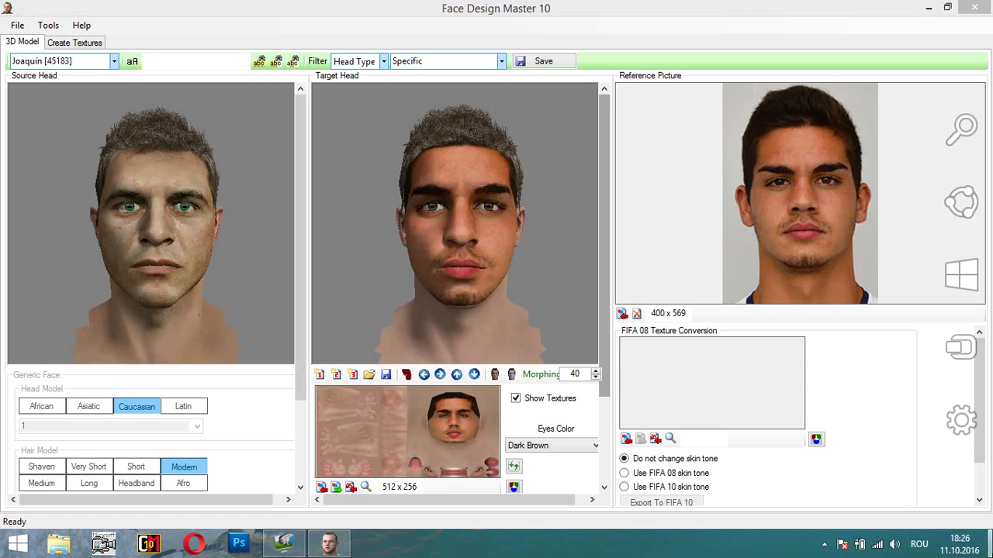
left_click(28, 177)
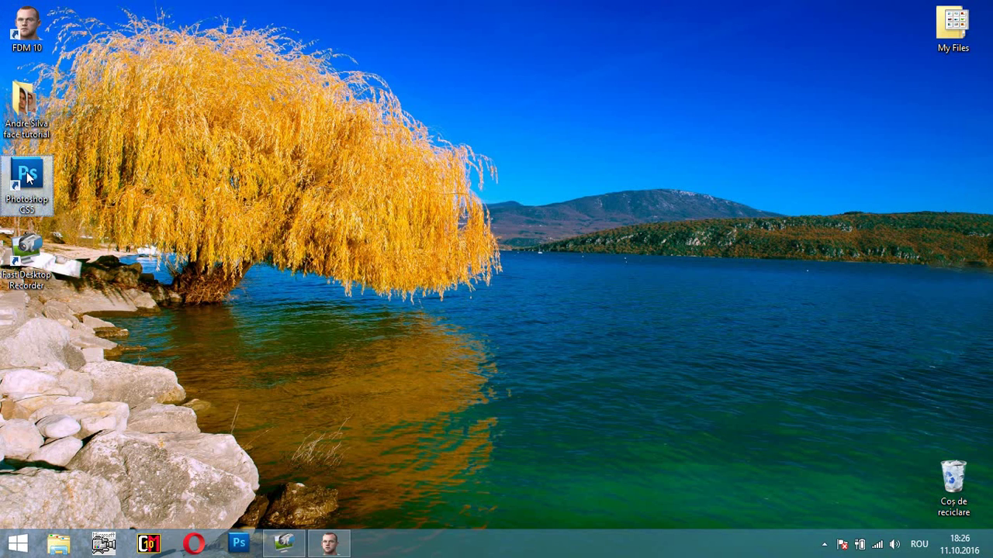
double_click(28, 177)
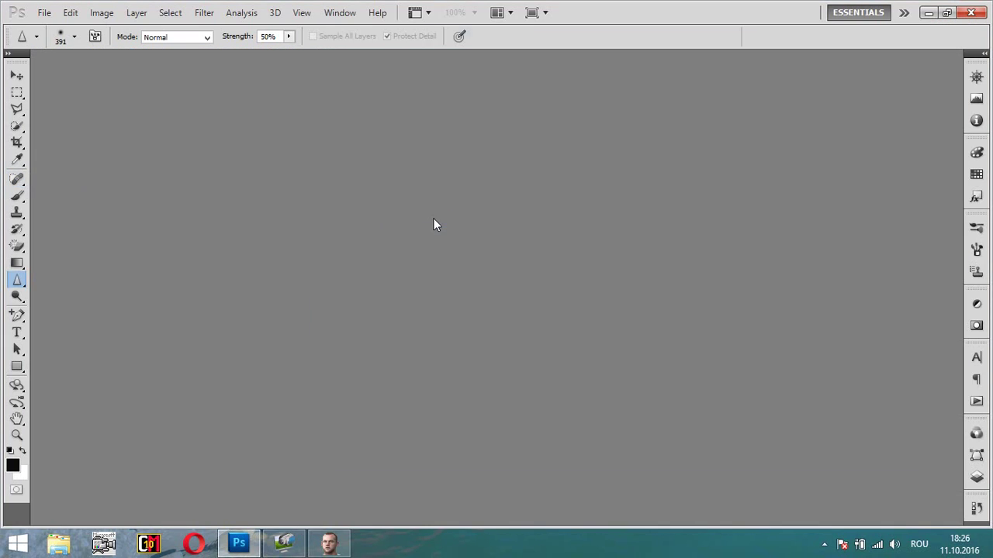
Step: Open the exported texture 0.png from the "Andre Silva face tutorial" folder on the Desktop
key("ctrl+o")
left_click(317, 131)
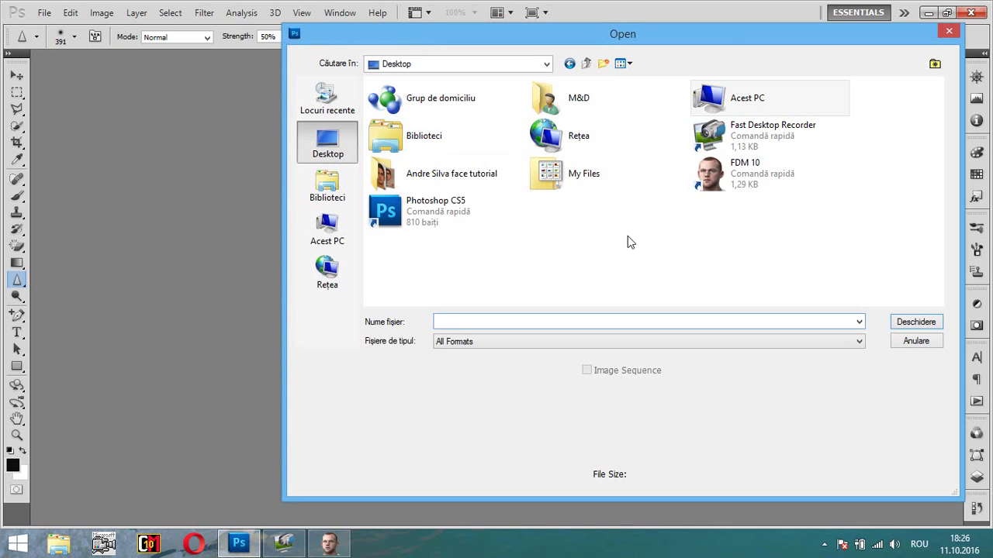
double_click(447, 172)
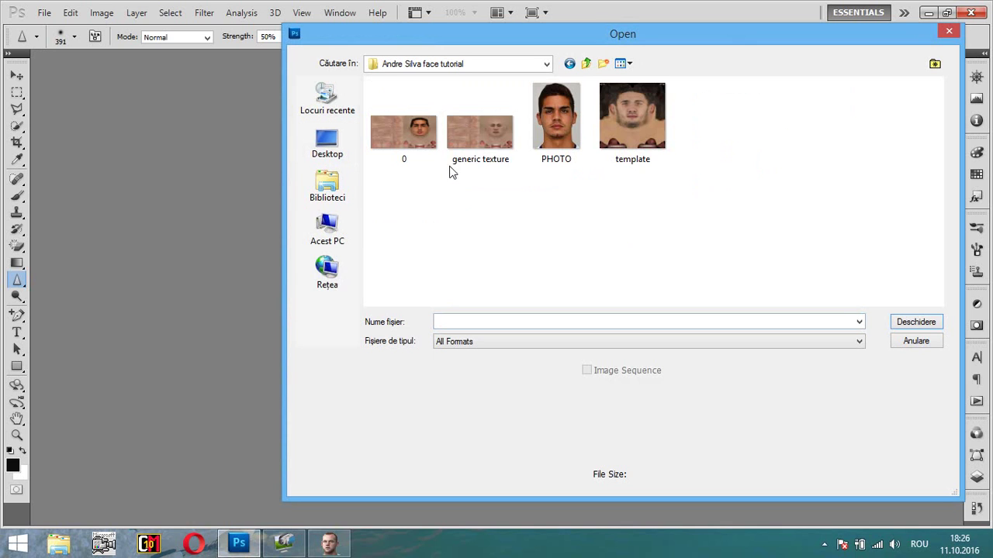
double_click(408, 135)
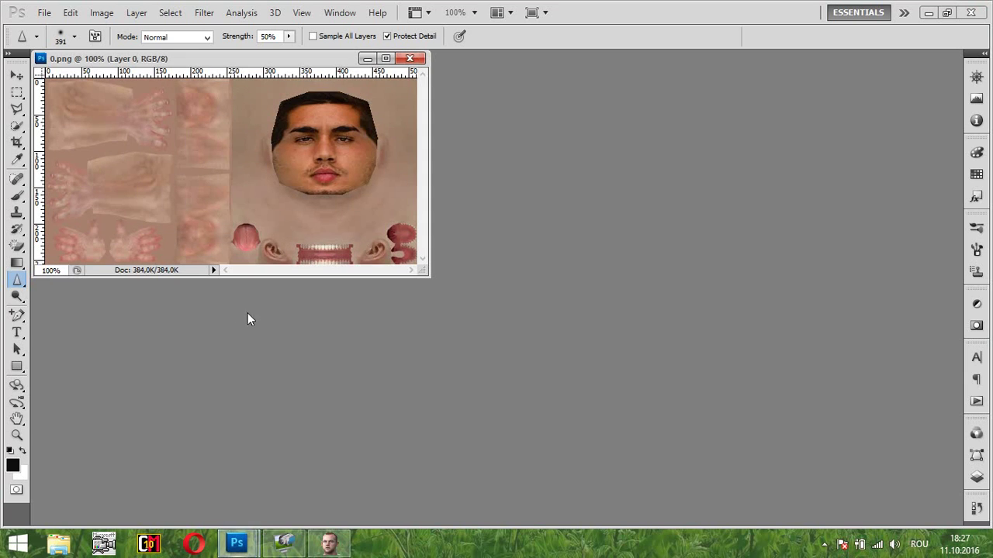
Step: Enlarge 0.png to fit the screen and narrow its window so that it shows the face part of the texture
left_click(17, 436)
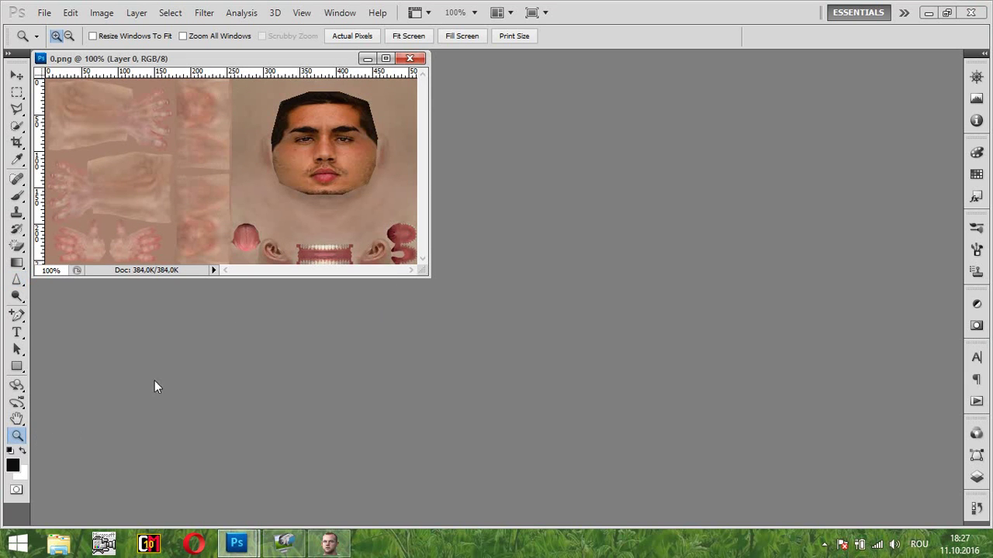
right_click(280, 195)
left_click(312, 205)
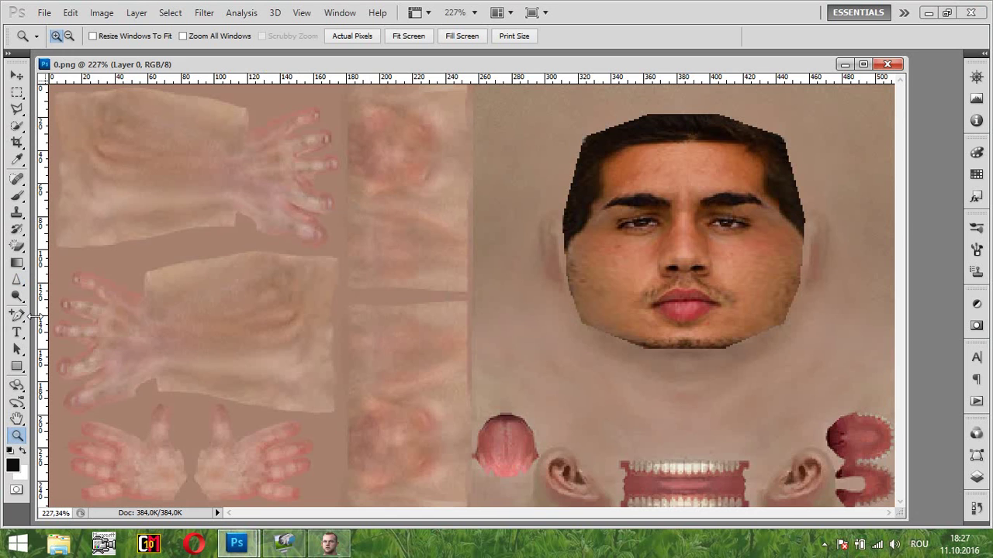
left_click_drag(38, 316, 357, 330)
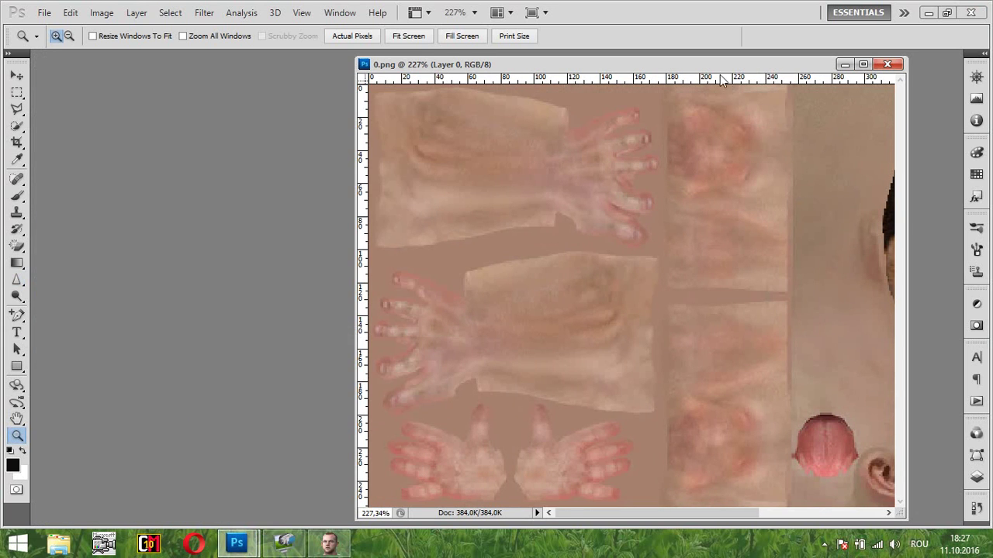
left_click_drag(706, 67, 441, 66)
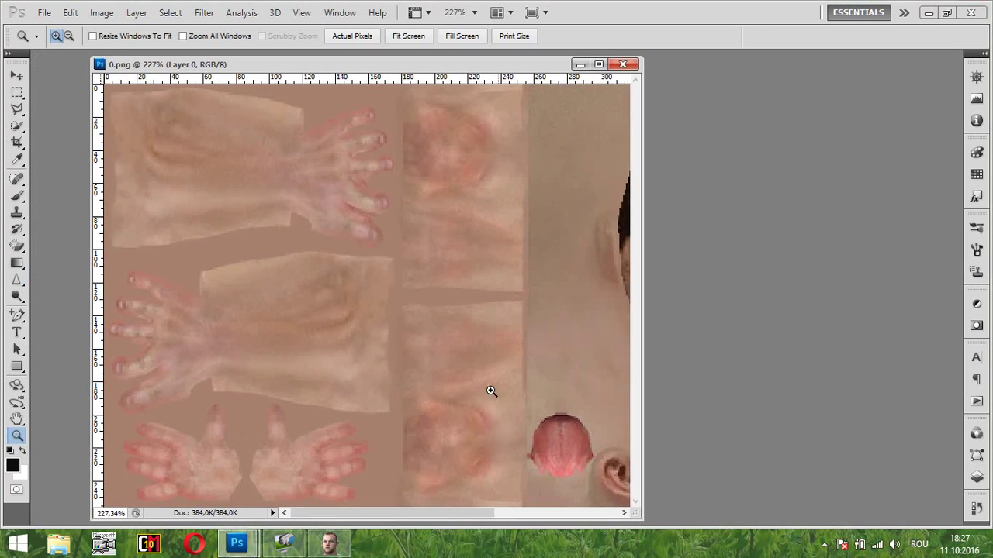
left_click_drag(458, 518, 588, 529)
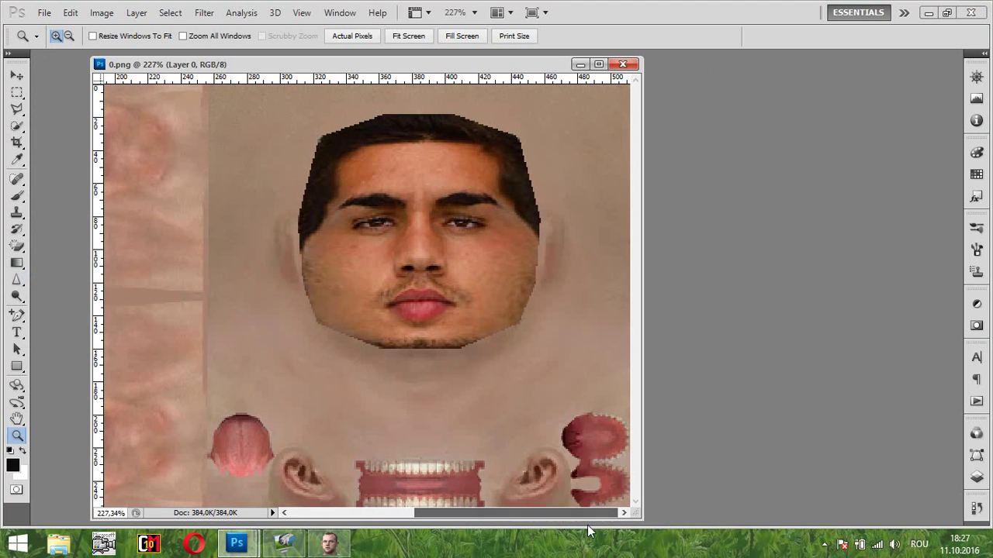
Step: Open template.png from the same folder and place its window over the face texture
key("ctrl+o")
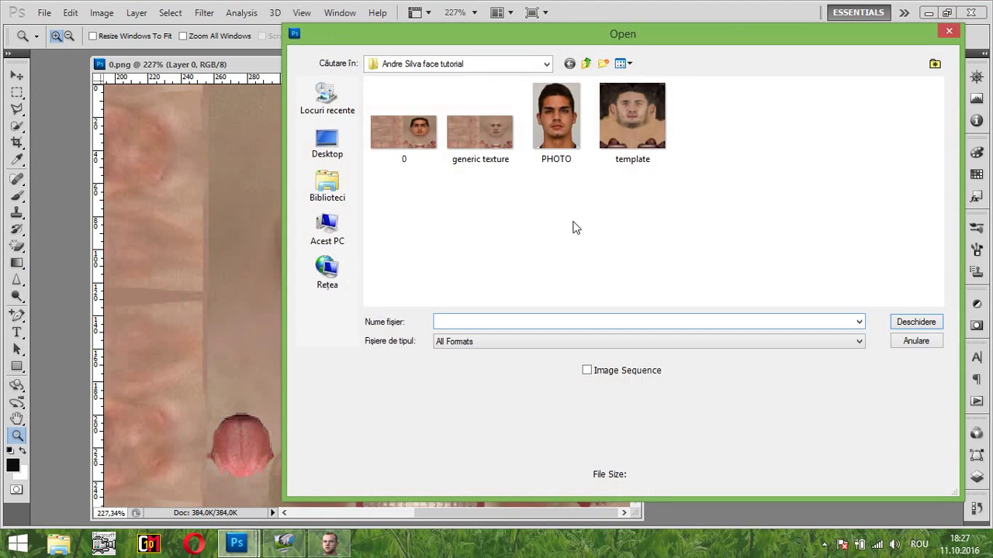
double_click(619, 133)
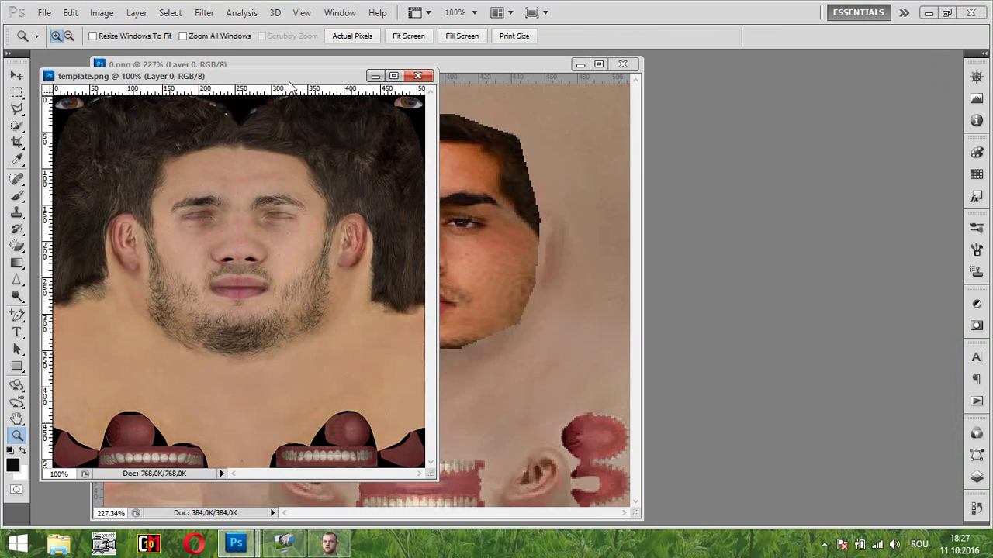
mouse_move(290, 84)
left_mouse_down()
mouse_move(343, 105)
mouse_move(297, 95)
left_mouse_up()
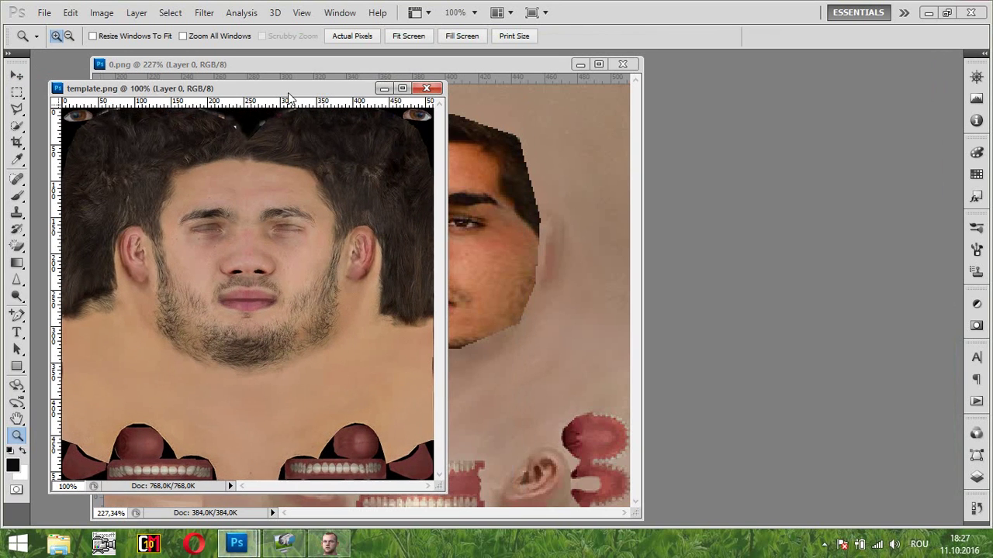
Step: Resize template.png to 256 × 256 pixels and fit it on screen
left_click(108, 12)
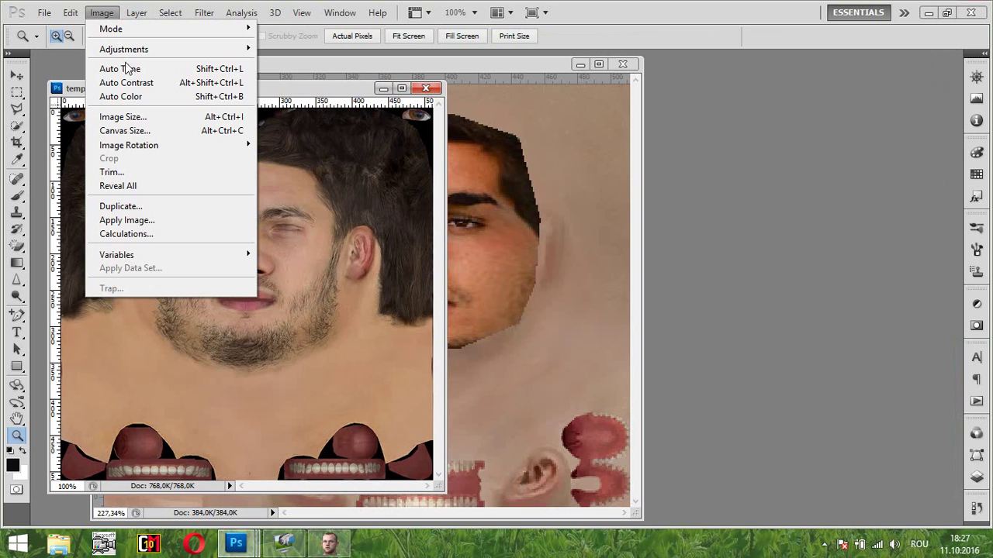
left_click(132, 116)
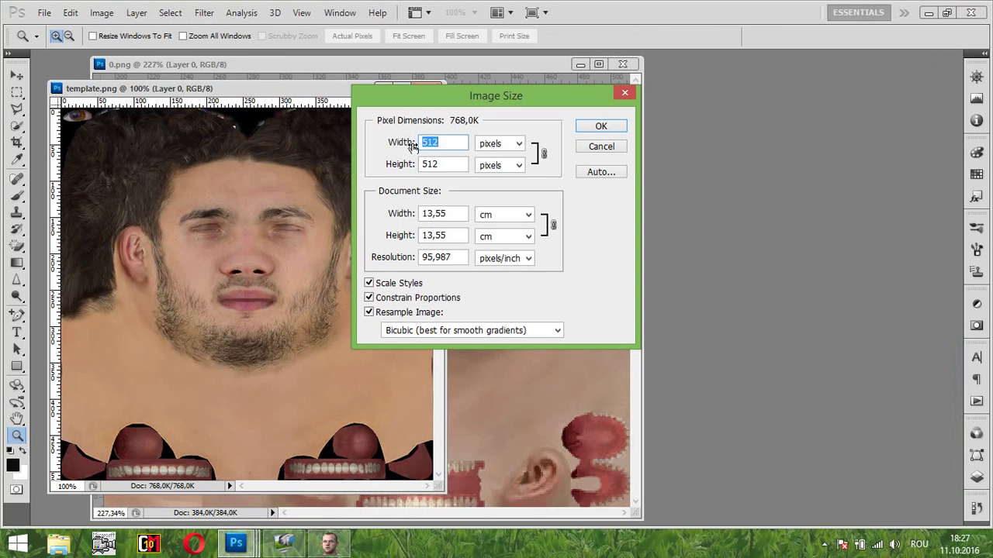
type("256")
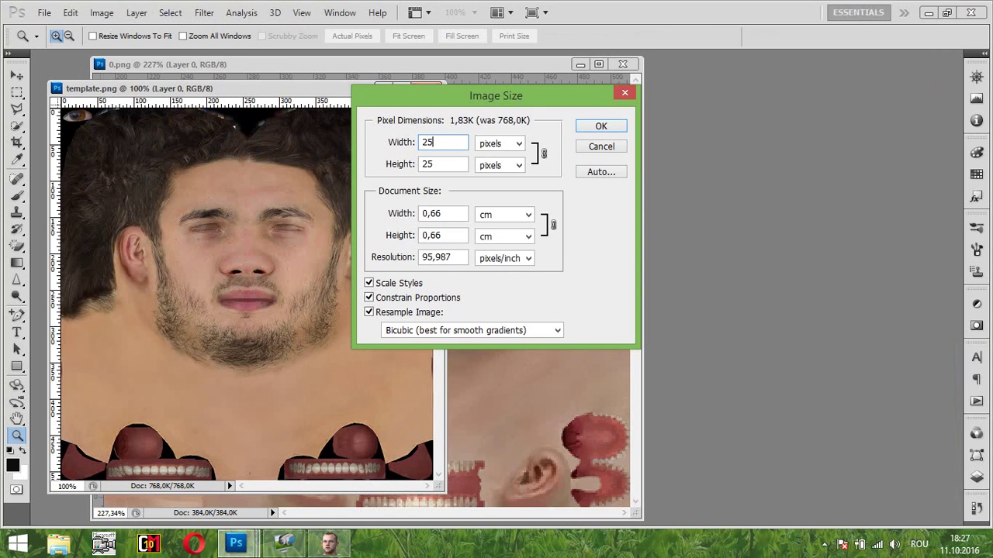
double_click(418, 165)
left_click(593, 128)
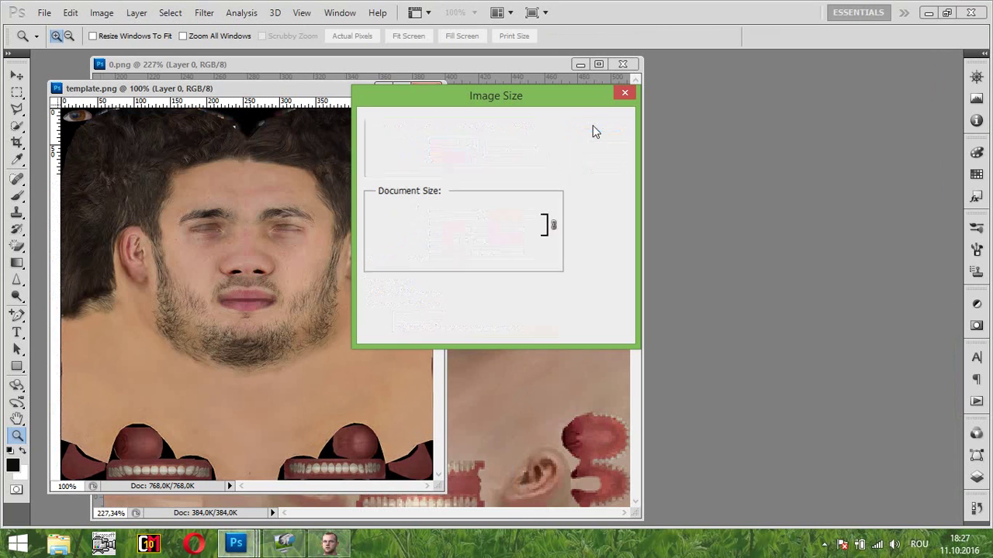
right_click(122, 250)
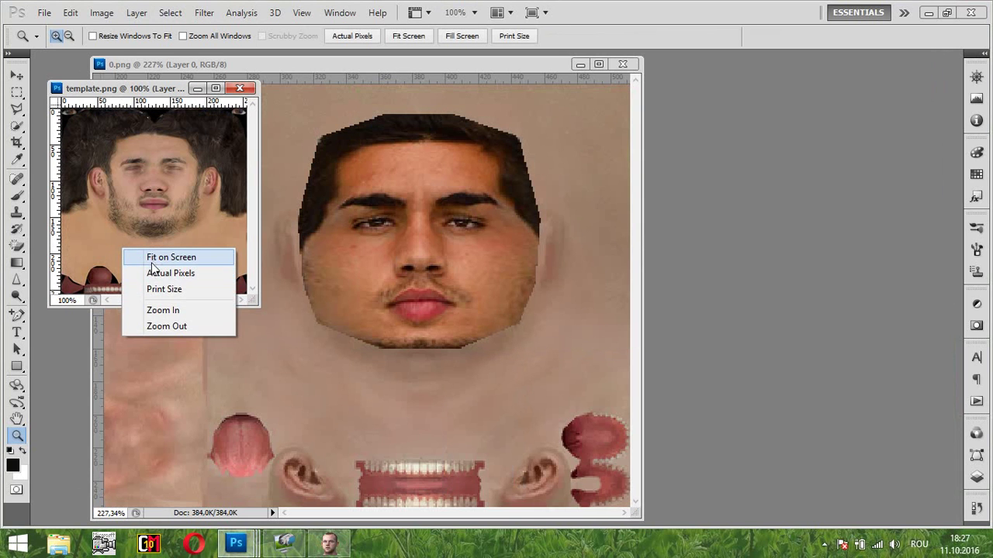
left_click(154, 262)
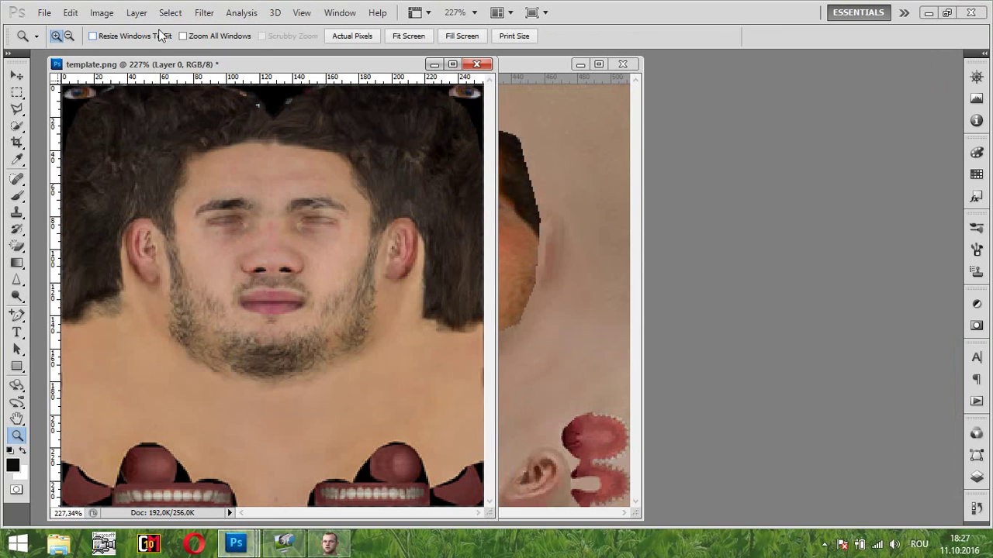
Step: Adjust template.png to brightness -13 and contrast 46, with its window placed beside 0.png for comparison
left_click(105, 14)
mouse_move(128, 47)
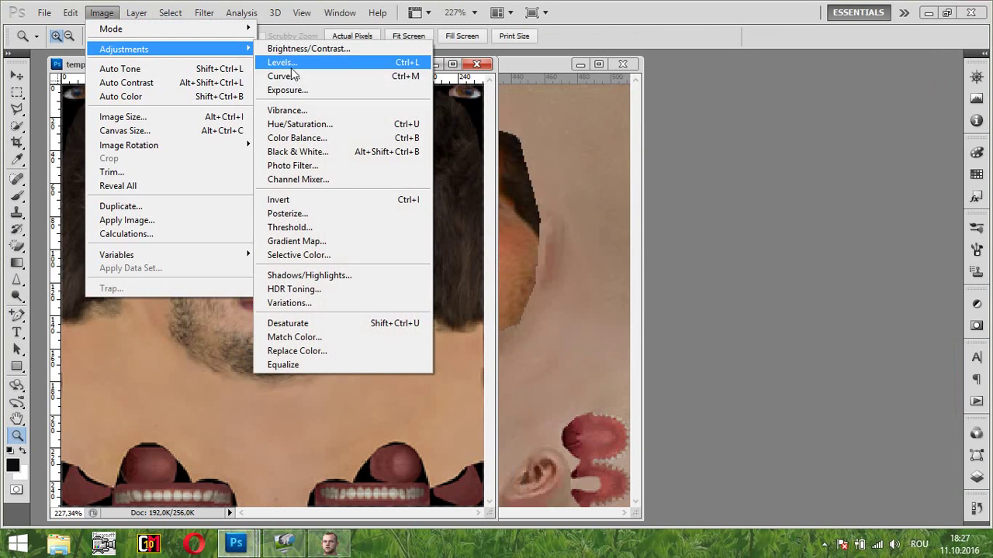
left_click(326, 48)
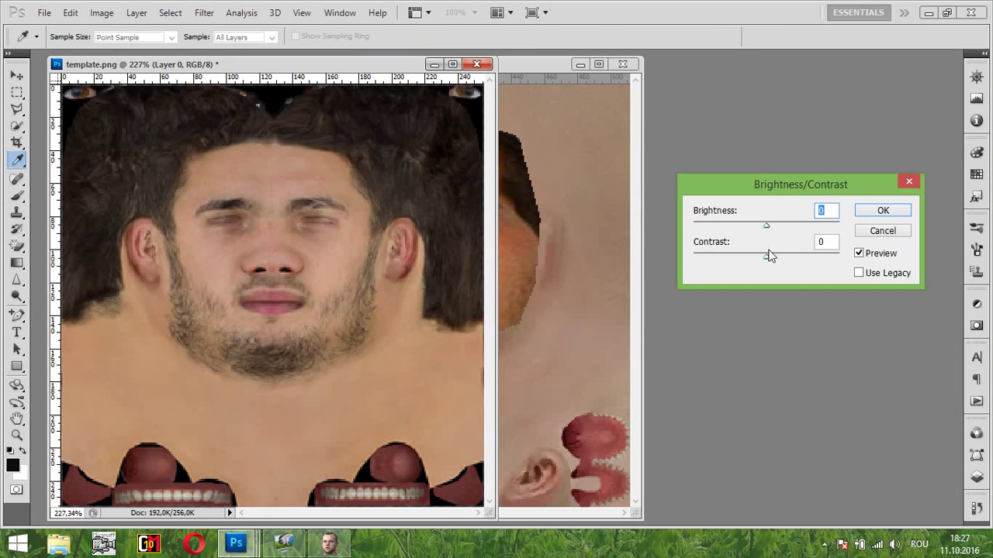
left_click_drag(766, 257, 799, 259)
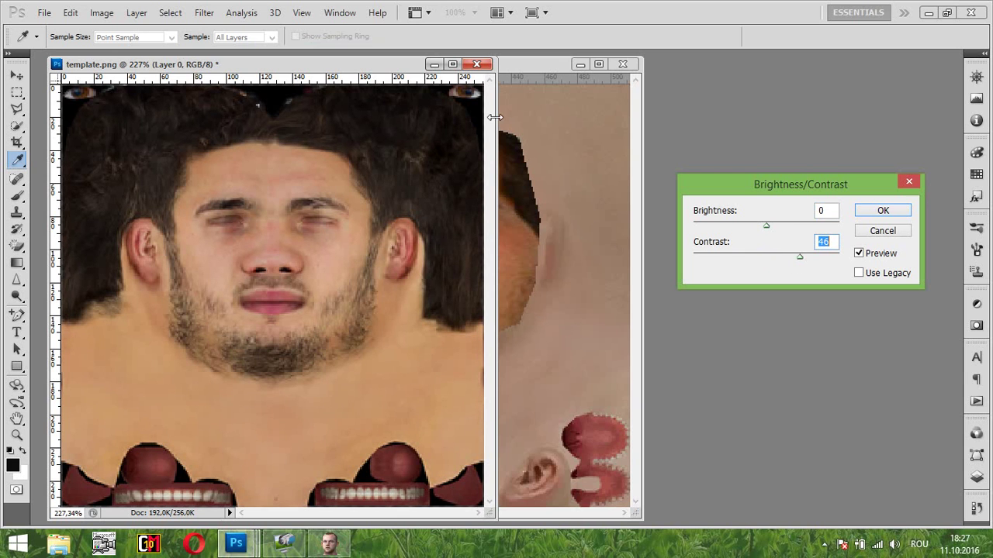
left_click_drag(349, 69, 802, 75)
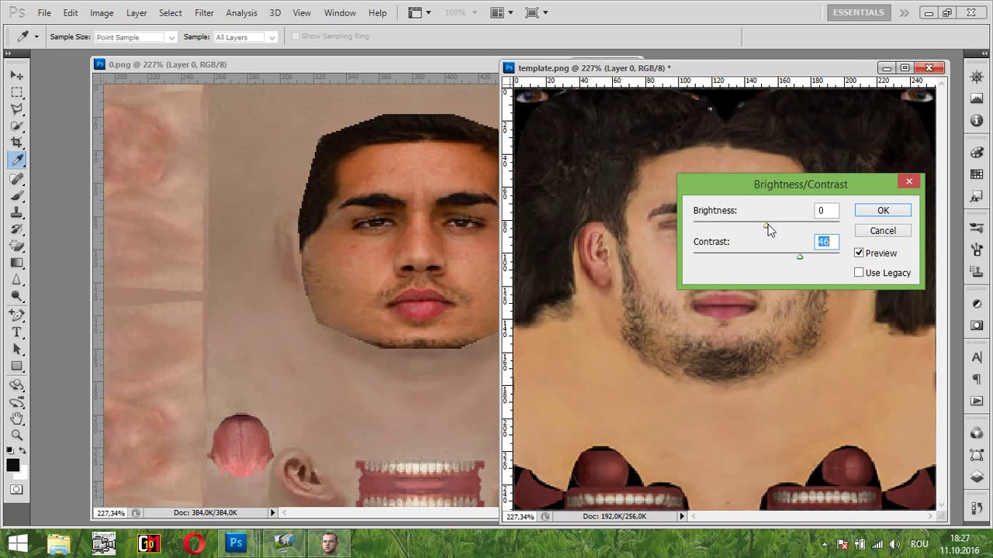
left_click_drag(767, 224, 758, 225)
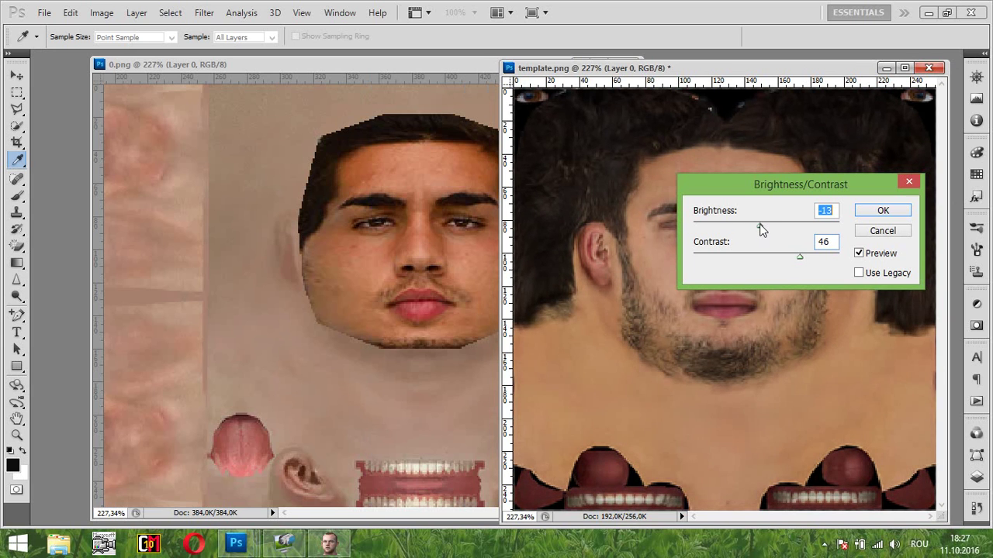
left_click(865, 211)
key("z")
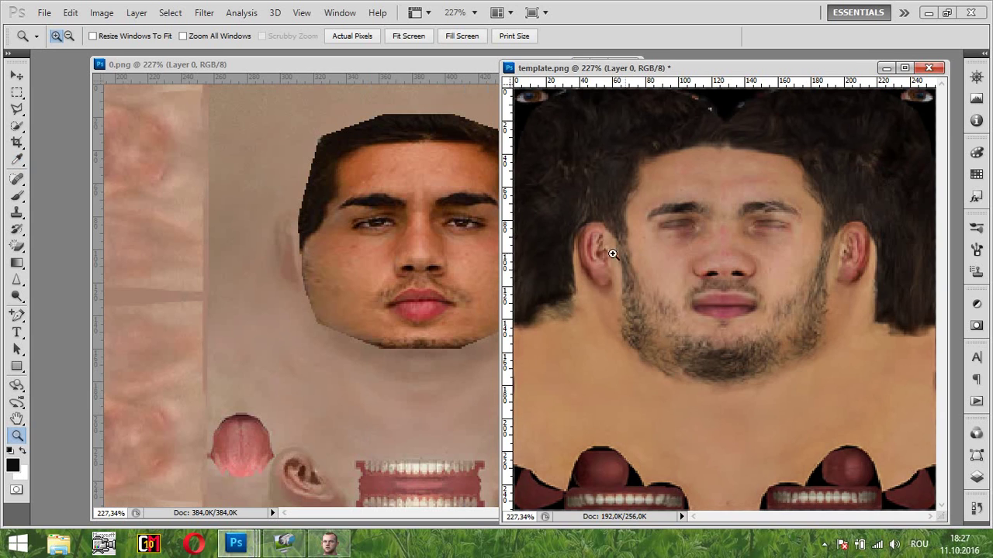
Step: Set the saturation of a rectangular selection around the face in 0.png to -20, and return to template.png
left_click(365, 247)
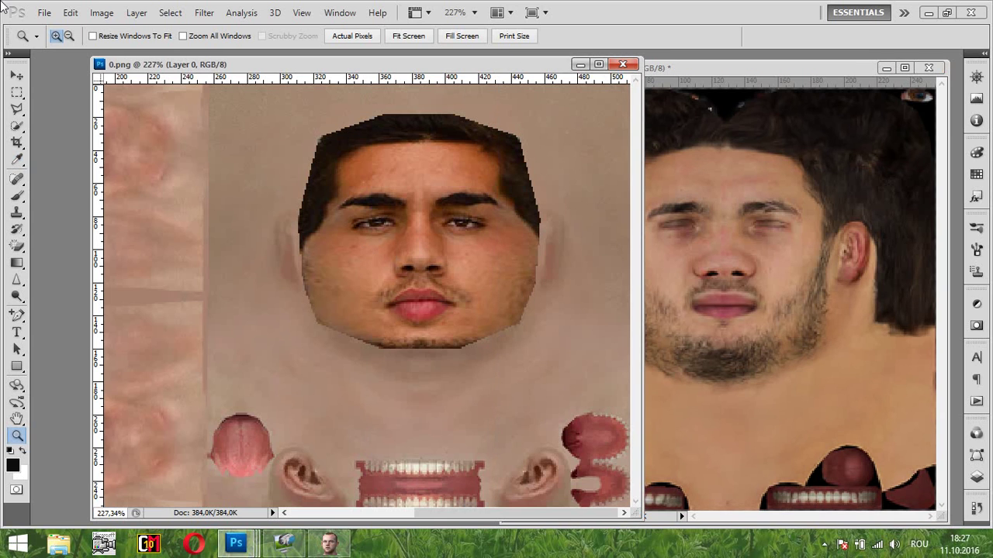
left_click(17, 92)
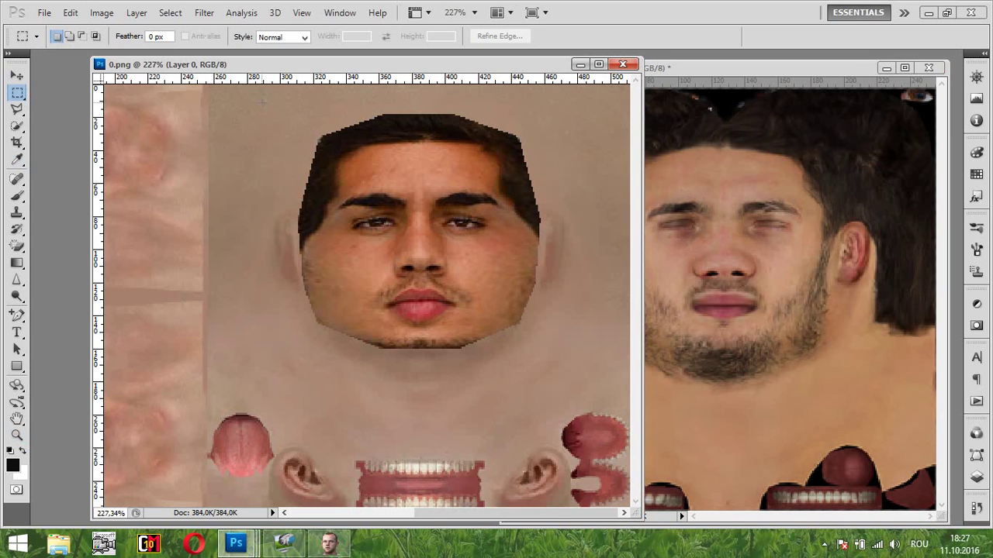
left_click_drag(262, 102, 573, 374)
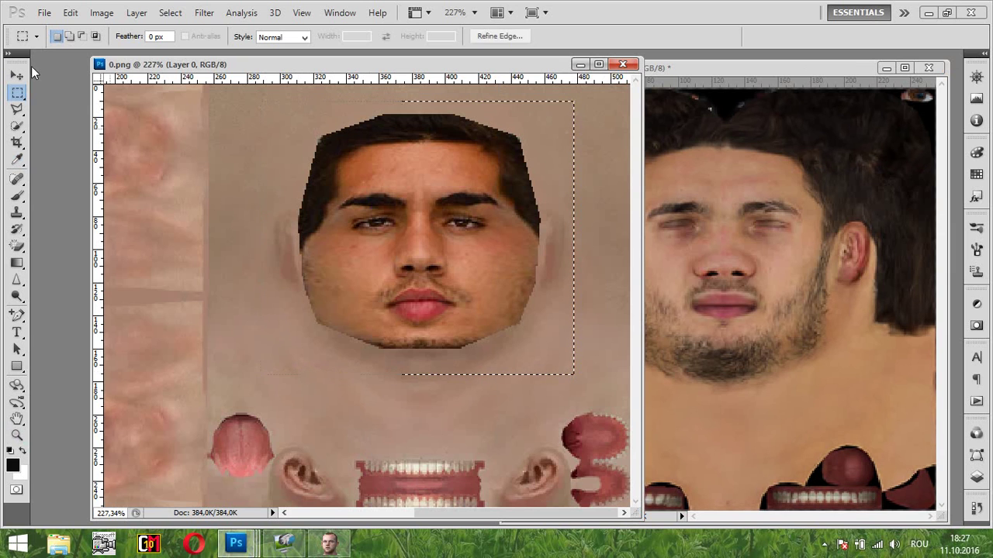
left_click(101, 13)
mouse_move(149, 54)
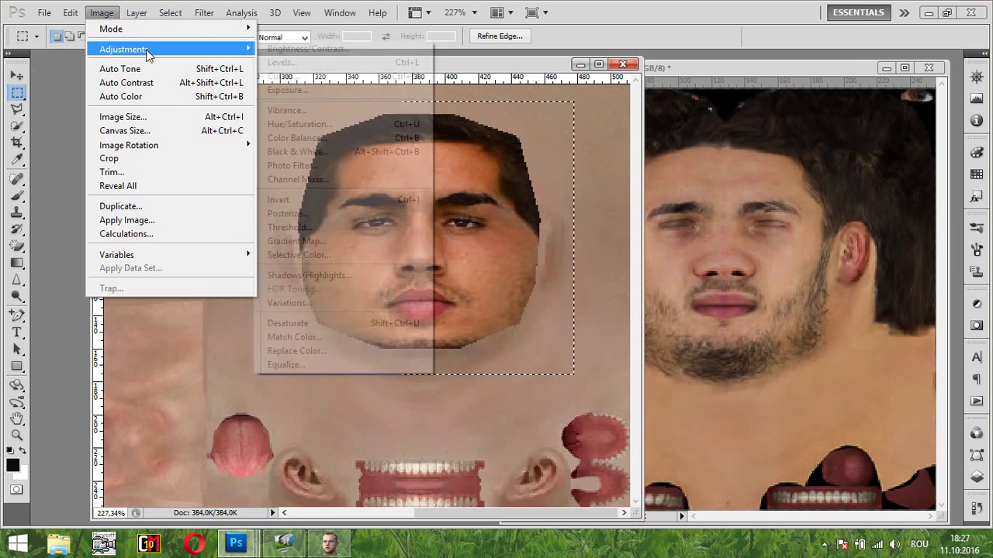
left_click(347, 125)
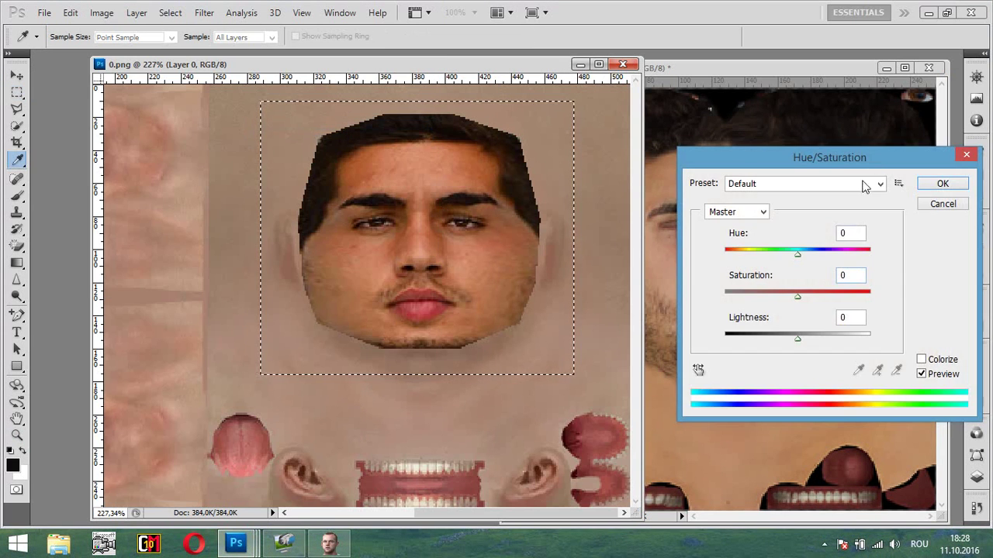
left_click_drag(853, 160, 198, 169)
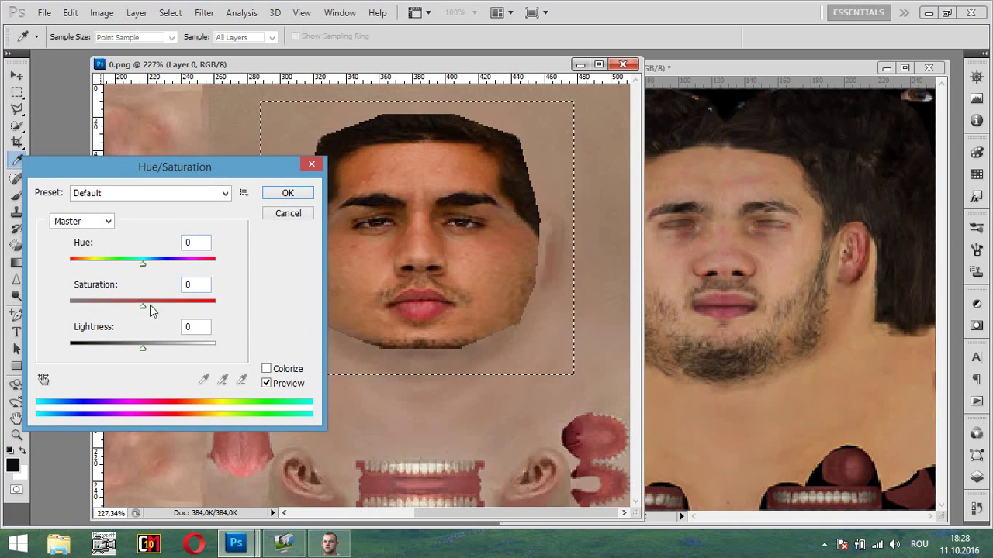
left_click_drag(142, 307, 128, 307)
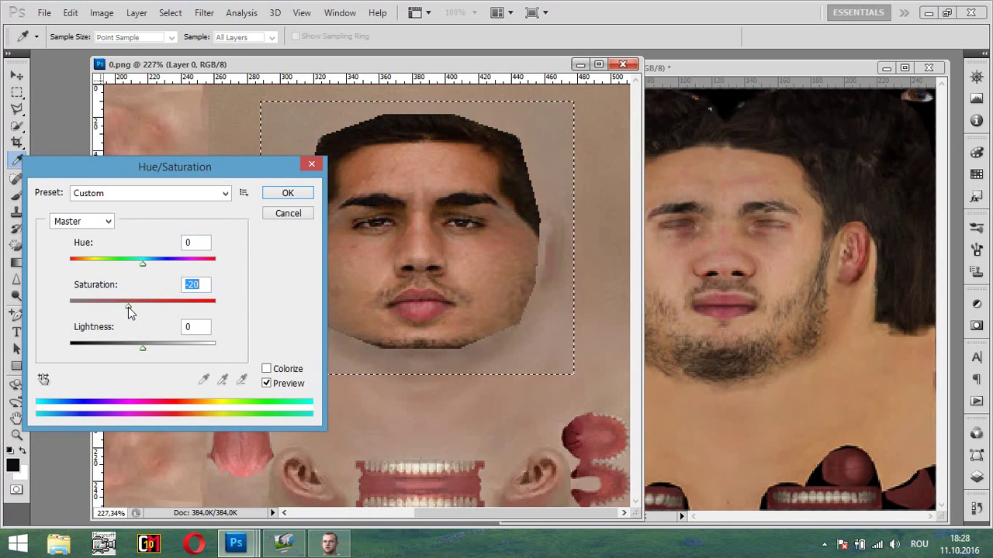
left_click(295, 194)
left_click(709, 332)
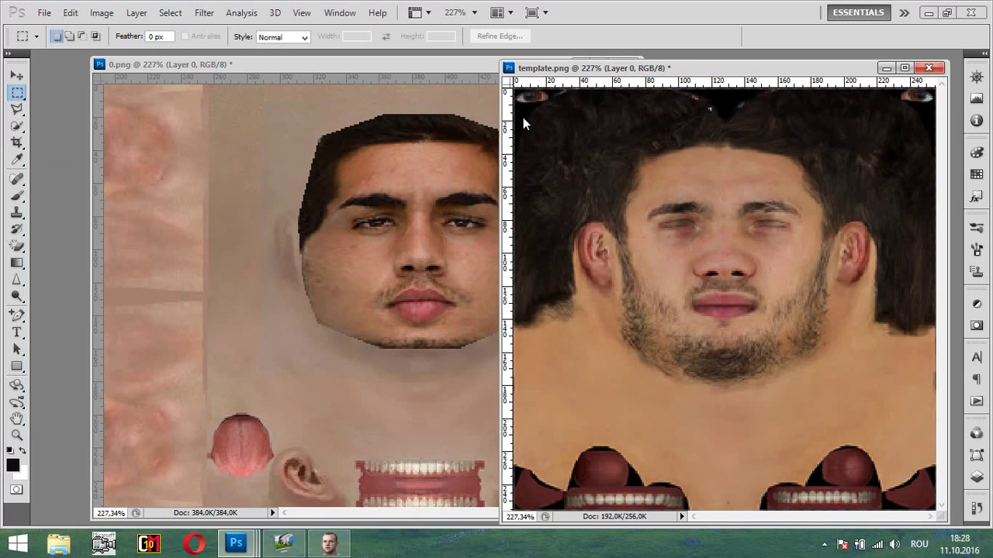
left_click(102, 12)
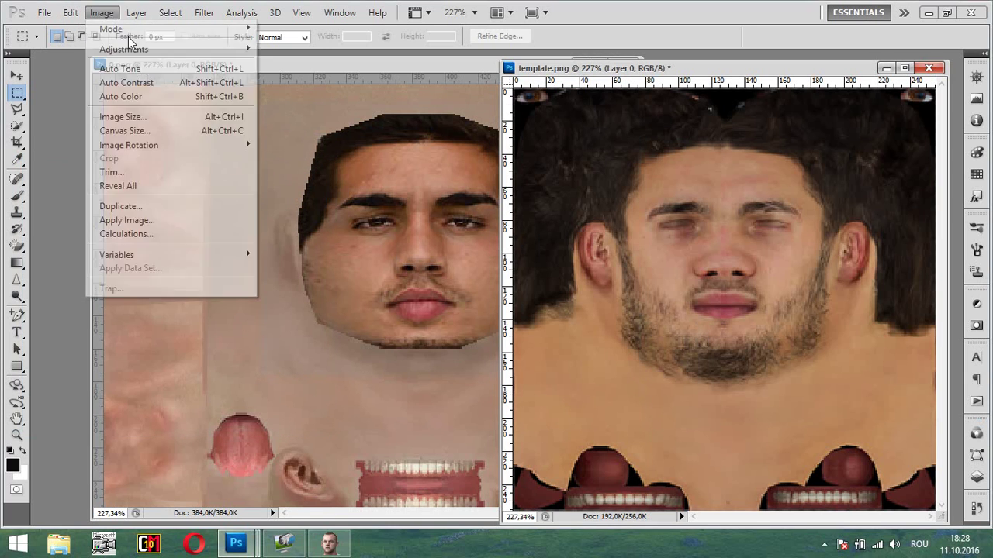
mouse_move(132, 49)
left_click(322, 61)
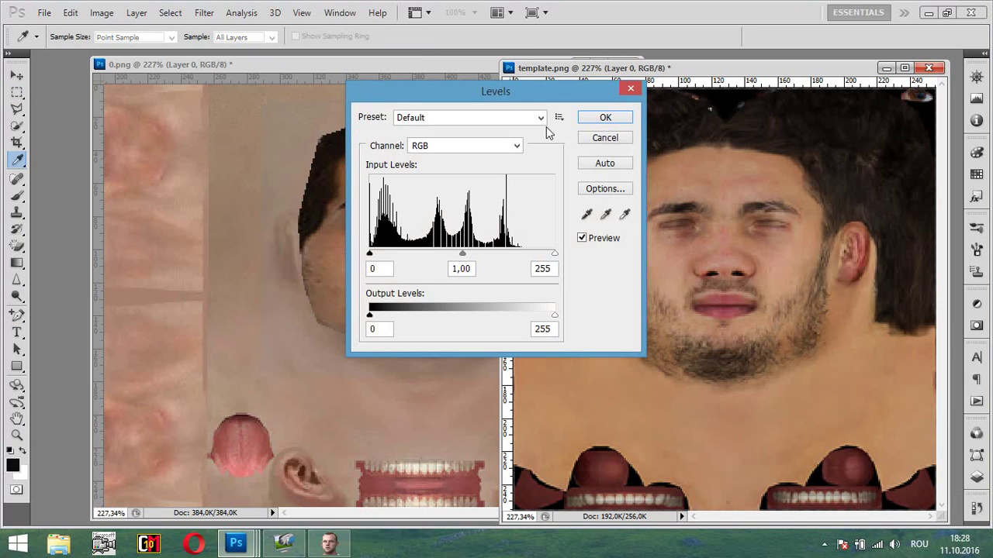
left_click_drag(521, 93, 336, 110)
key("Return")
key("m")
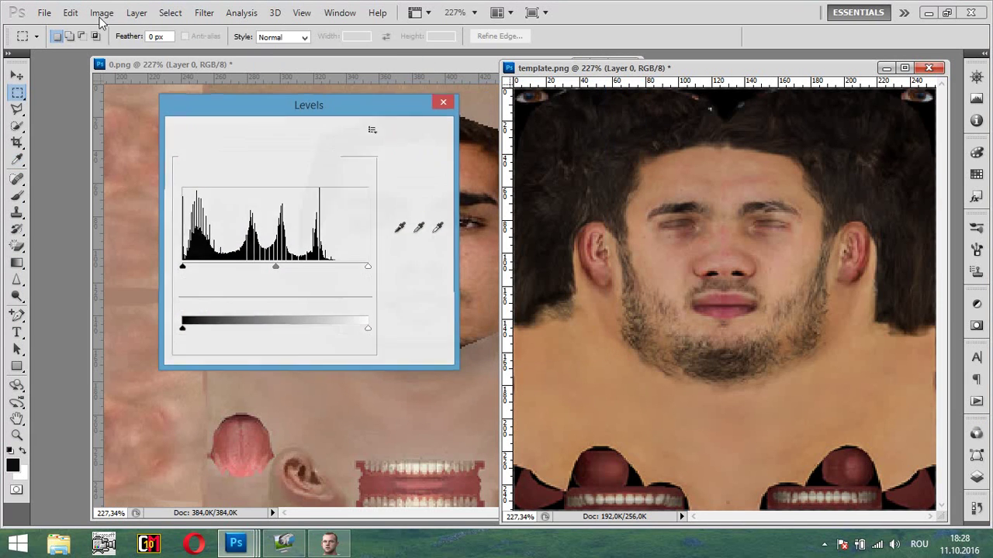
Step: Apply a further Brightness/Contrast adjustment to template.png with brightness -16 and contrast 11
left_click(99, 13)
mouse_move(162, 49)
left_click(302, 47)
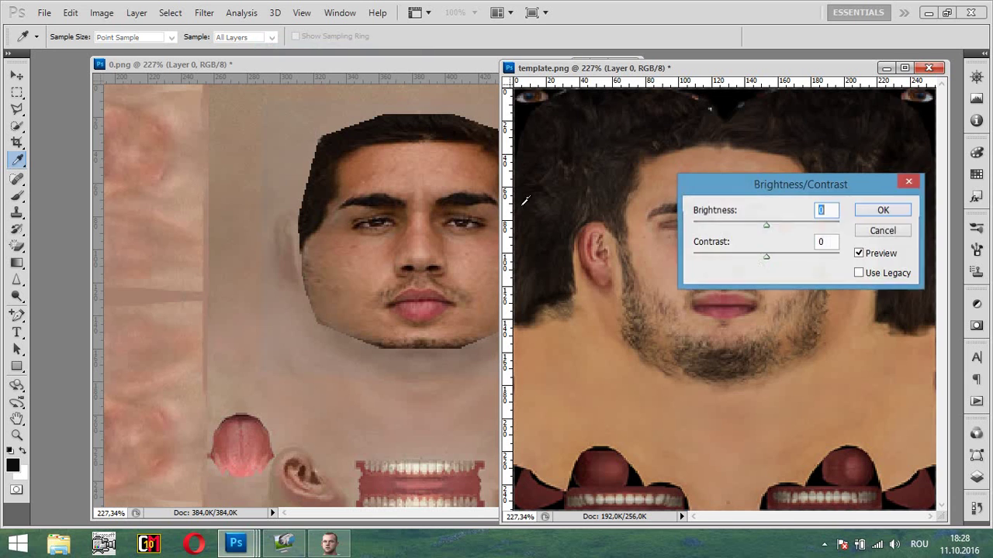
left_click_drag(776, 189, 145, 238)
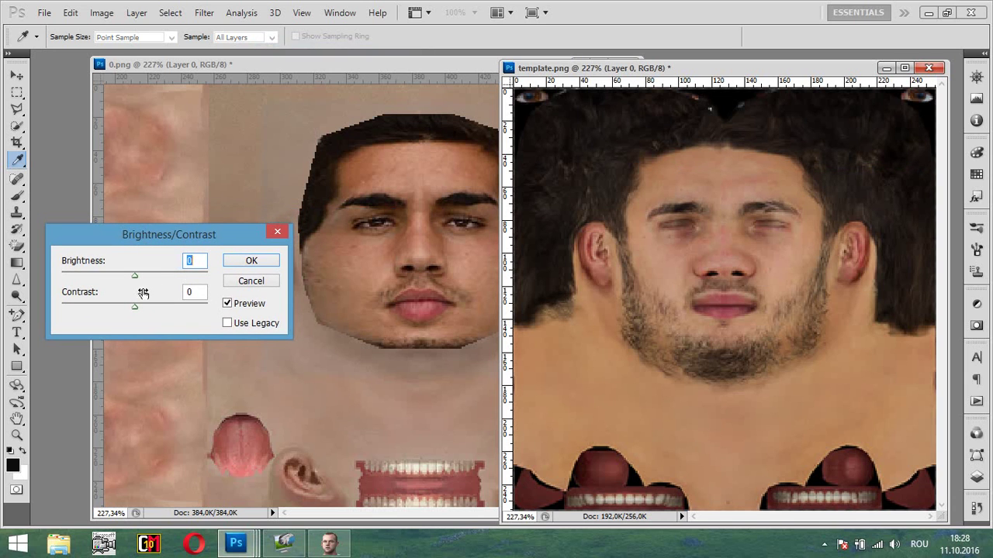
left_click_drag(133, 278, 143, 312)
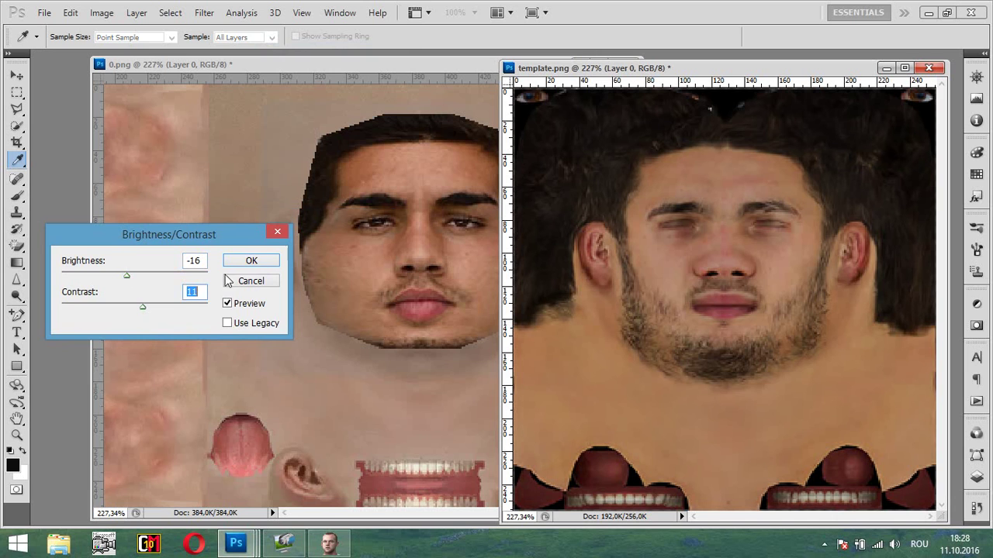
left_click(251, 261)
key("m")
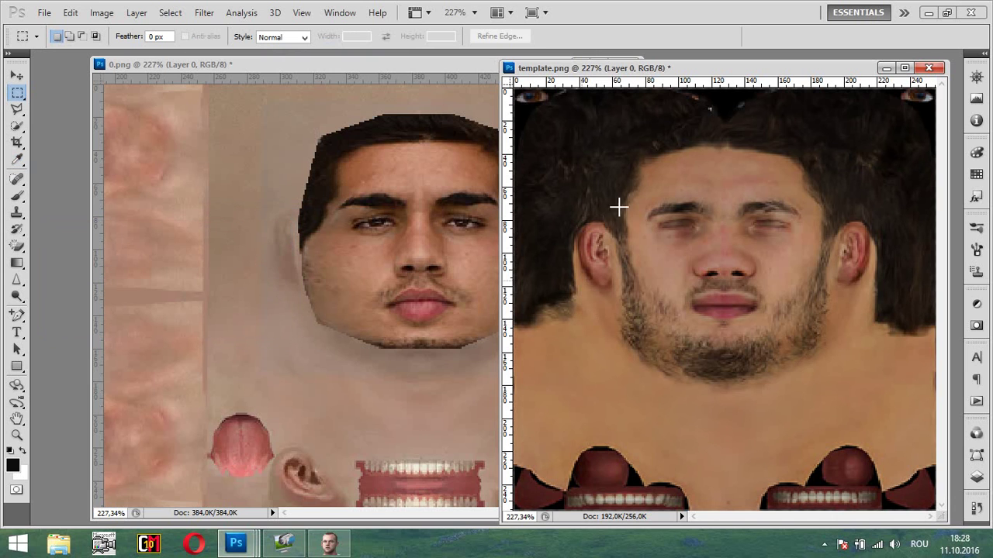
Step: Set the Clone Stamp source at the lower-right corner of template.png and clear the selection in 0.png
left_click_drag(637, 70, 625, 69)
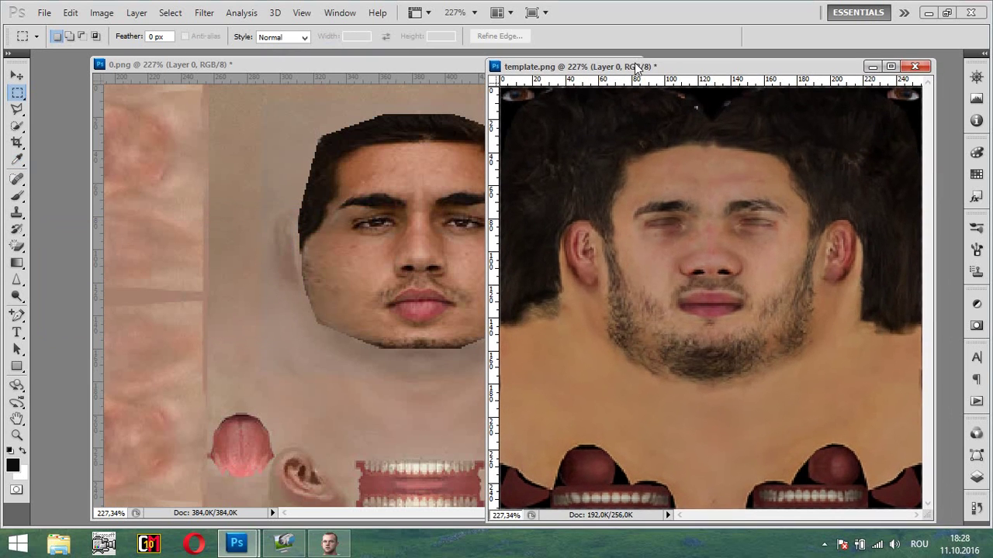
left_click(17, 213)
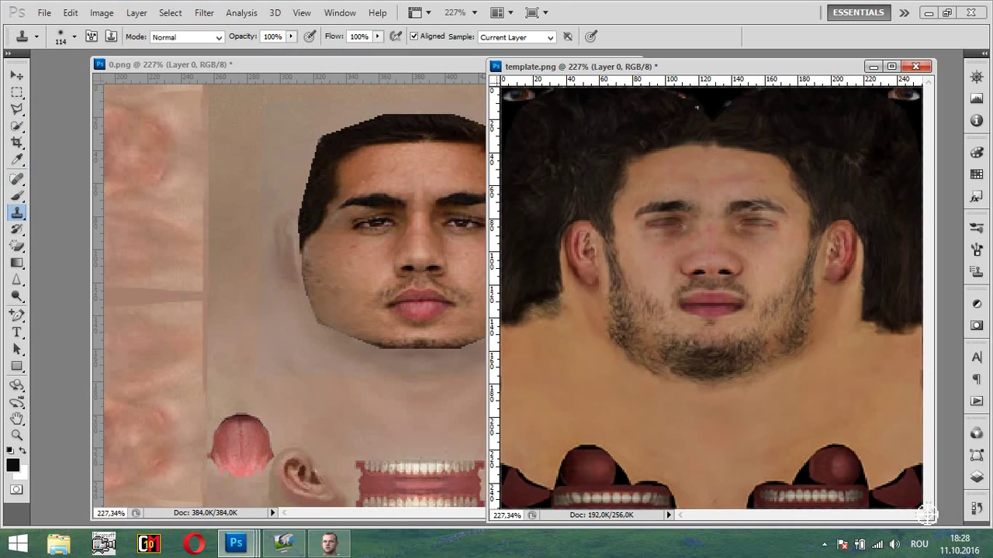
left_click(458, 415)
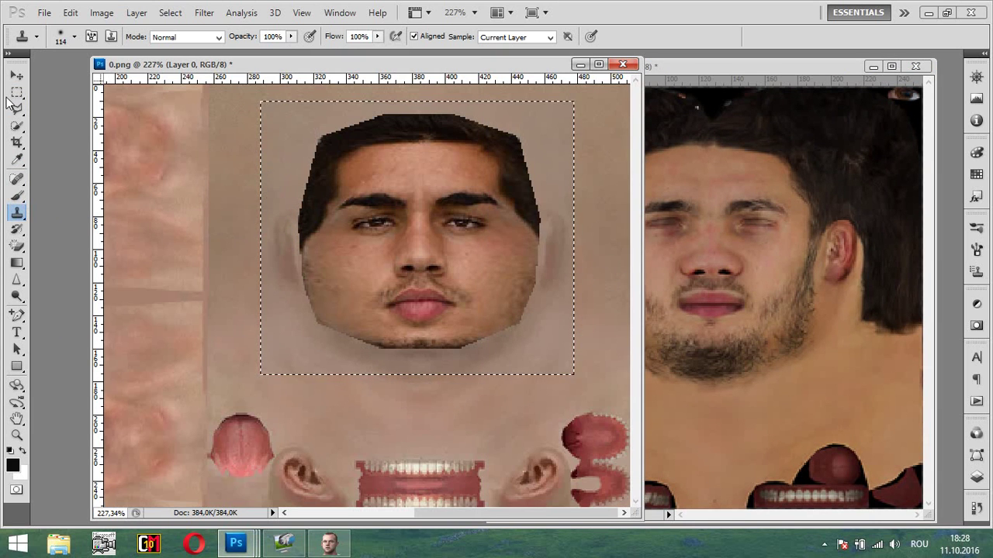
left_click(17, 93)
key("ctrl+d")
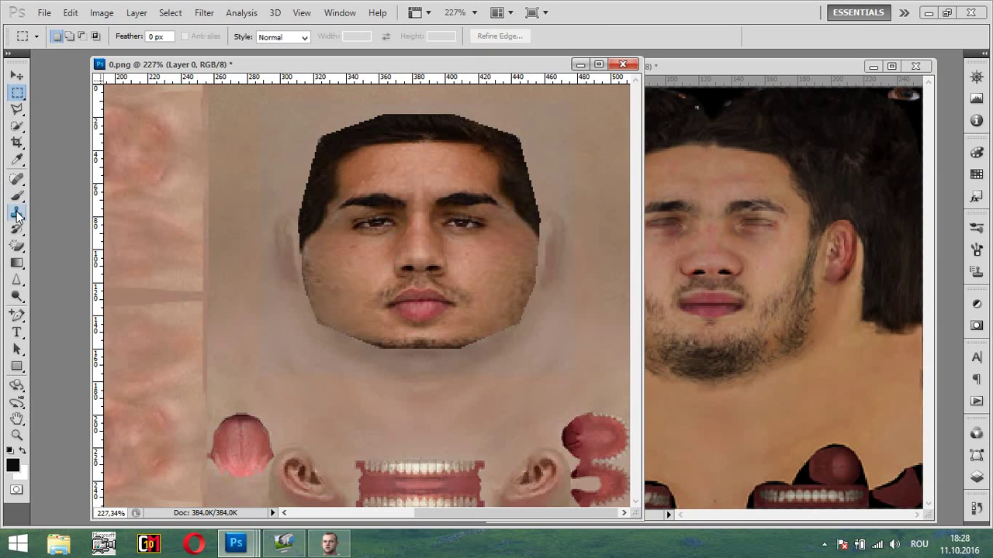
Step: Clone the template's hair, ear, neck and jaw beard onto the right side of the face in 0.png with a soft 37 px brush
left_click(17, 214)
right_click(579, 434)
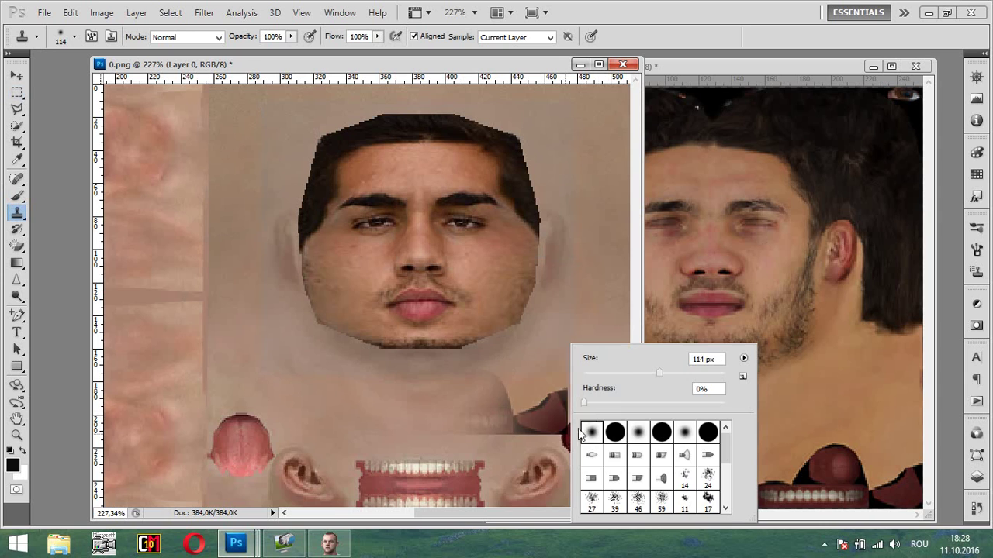
left_click_drag(659, 372, 613, 371)
key("Return")
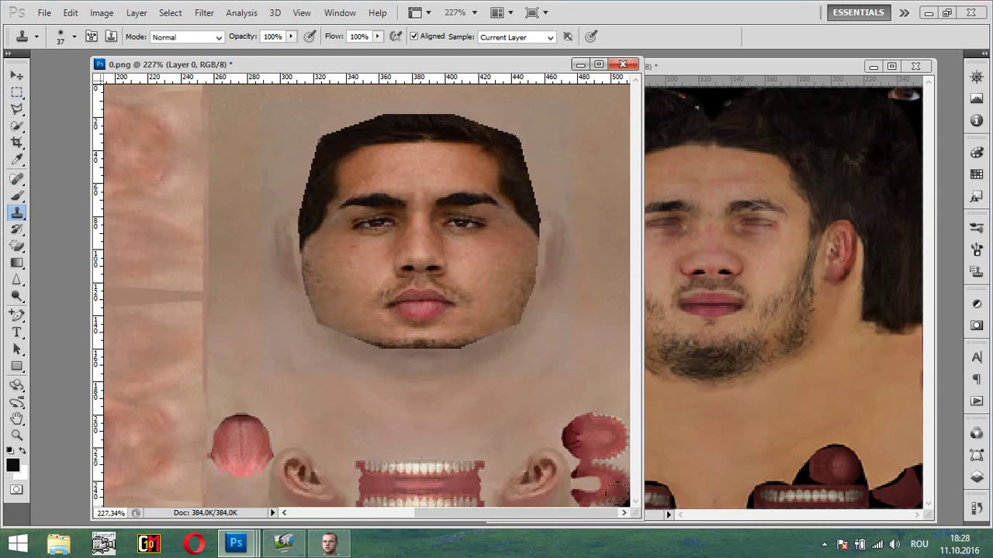
mouse_move(578, 310)
left_mouse_down()
mouse_move(524, 307)
mouse_move(548, 296)
mouse_move(559, 233)
mouse_move(535, 263)
mouse_move(550, 188)
mouse_move(508, 170)
mouse_move(543, 191)
mouse_move(512, 104)
mouse_move(567, 207)
mouse_move(586, 302)
mouse_move(563, 357)
left_mouse_up()
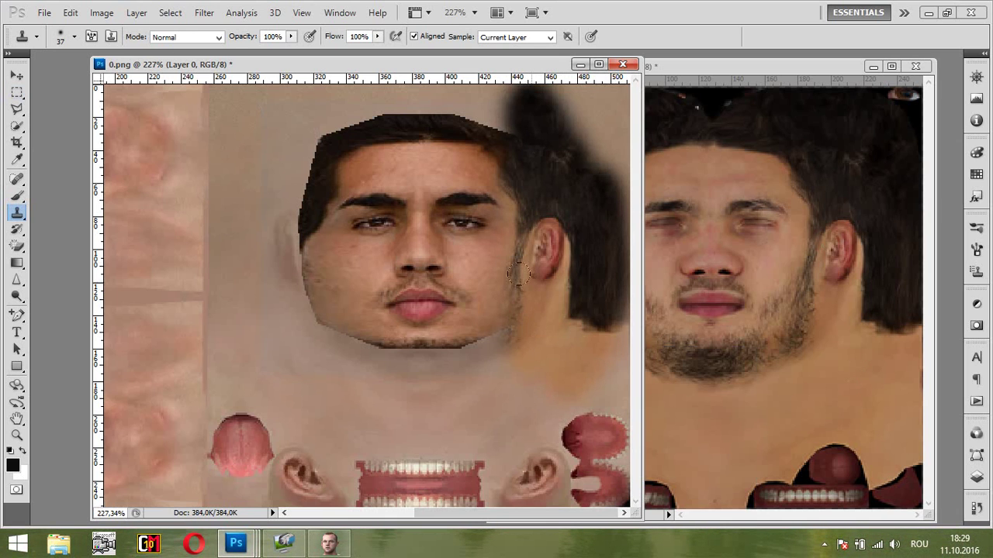
mouse_move(505, 297)
left_mouse_down()
mouse_move(467, 394)
mouse_move(489, 344)
mouse_move(408, 396)
mouse_move(528, 418)
mouse_move(420, 390)
mouse_move(411, 362)
left_mouse_up()
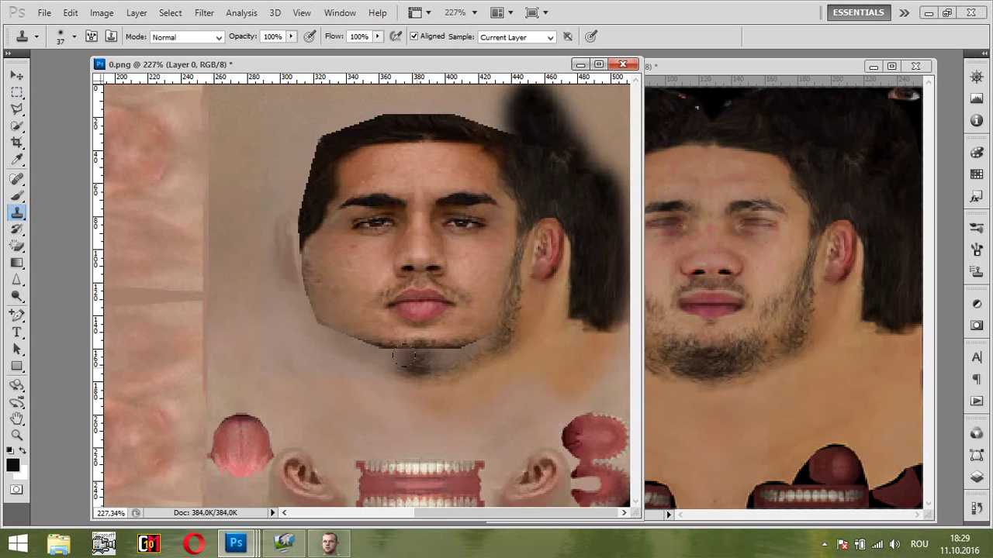
Step: Clone the template's chin beard under the mouth in 0.png with a 22 px brush
right_click(411, 362)
left_click(459, 375)
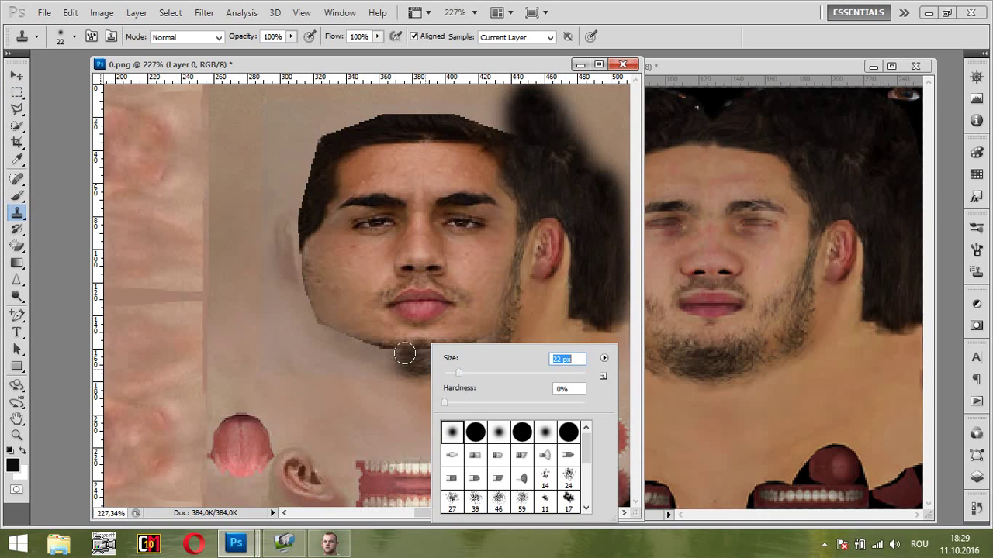
left_click(419, 354)
left_click_drag(408, 354, 335, 357)
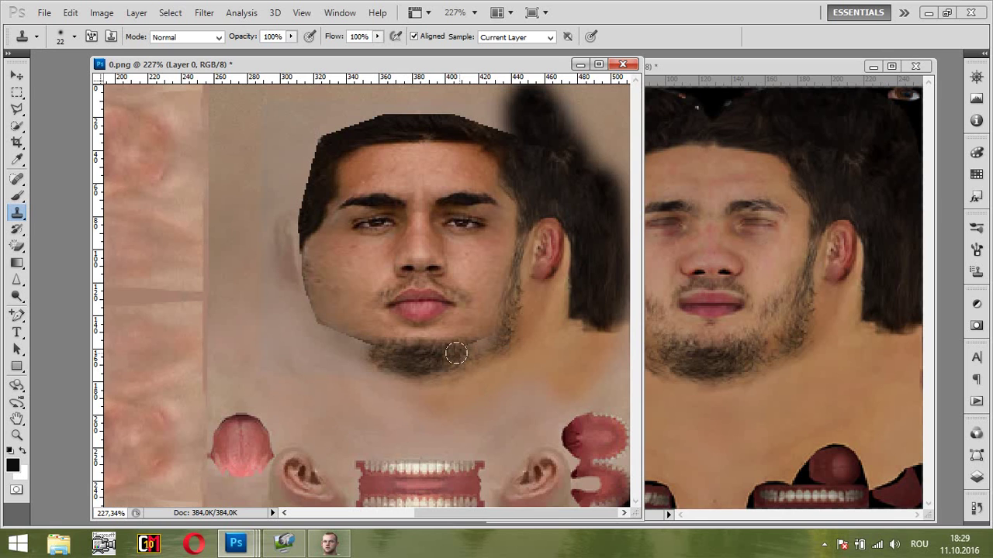
Step: Clone the template's remaining hair and left ear around the head in 0.png with a larger brush
right_click(630, 201)
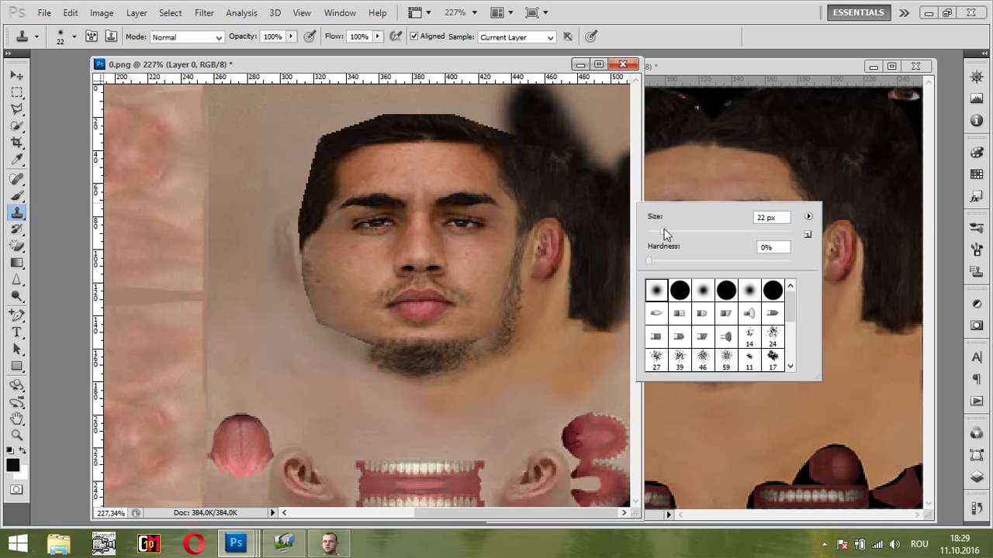
left_click_drag(684, 230, 702, 231)
key("Return")
mouse_move(582, 290)
left_mouse_down()
mouse_move(606, 235)
mouse_move(572, 90)
mouse_move(460, 61)
mouse_move(527, 87)
mouse_move(450, 97)
mouse_move(499, 110)
mouse_move(349, 91)
mouse_move(464, 95)
mouse_move(350, 96)
mouse_move(266, 152)
mouse_move(322, 100)
mouse_move(311, 91)
mouse_move(258, 106)
mouse_move(231, 90)
mouse_move(212, 234)
mouse_move(223, 61)
mouse_move(250, 93)
mouse_move(222, 314)
mouse_move(238, 150)
mouse_move(272, 153)
mouse_move(283, 242)
mouse_move(297, 142)
mouse_move(296, 200)
mouse_move(297, 176)
mouse_move(324, 169)
left_mouse_up()
Step: Clone the template's hairline, sideburn and left-side jaw beard around the face in 0.png with a soft 25 px brush
right_click(591, 126)
left_click(585, 138)
key("Return")
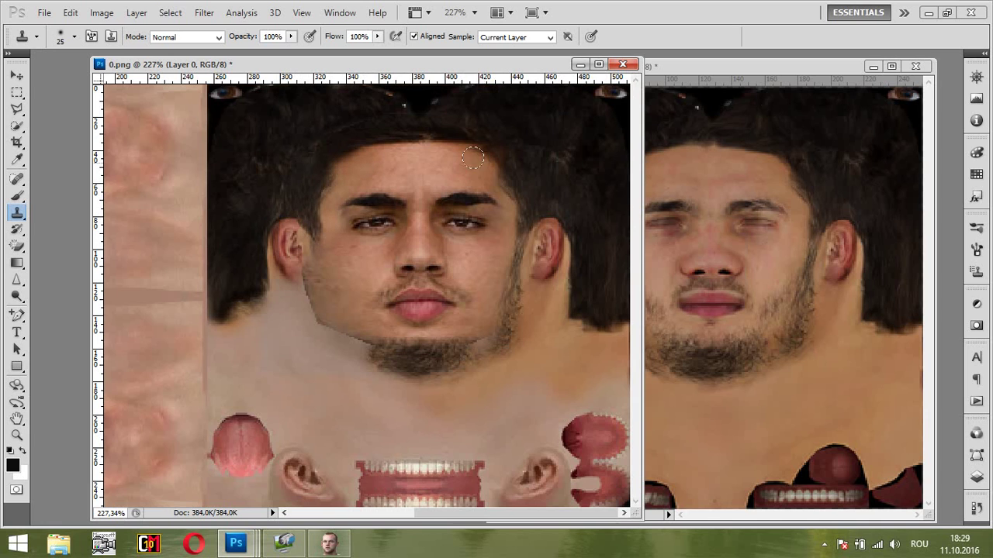
left_click_drag(476, 166, 500, 201)
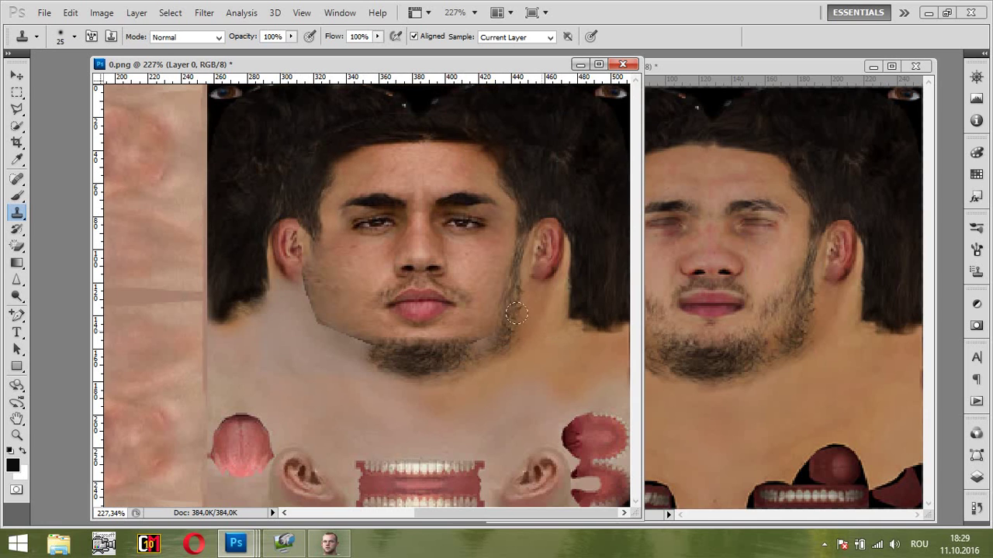
mouse_move(305, 231)
left_mouse_down()
mouse_move(303, 283)
mouse_move(293, 256)
mouse_move(330, 342)
left_mouse_up()
left_click_drag(322, 279, 335, 349)
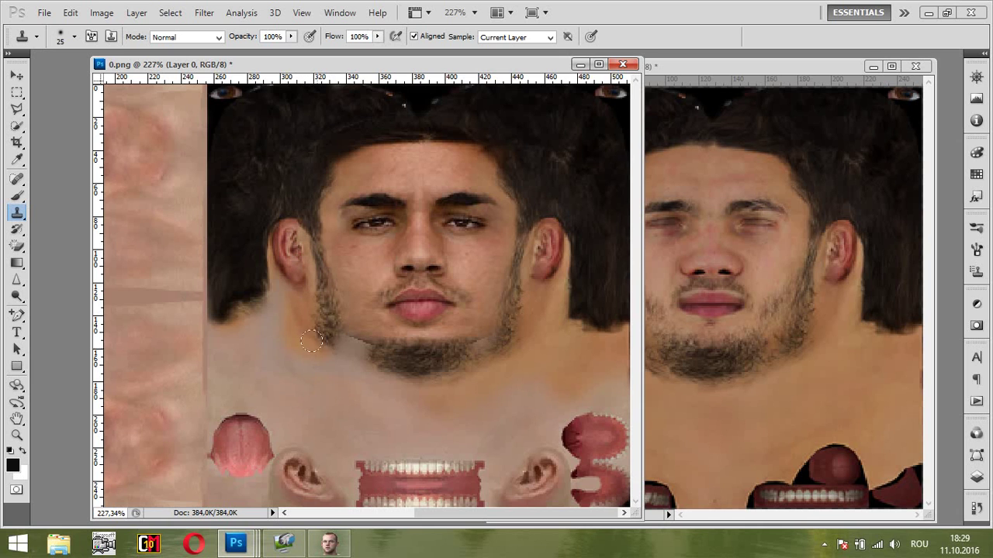
Step: Clone the template's neck and shoulder skin across the area below the face in 0.png with a 43 px brush
right_click(356, 408)
left_click(345, 374)
key("Return")
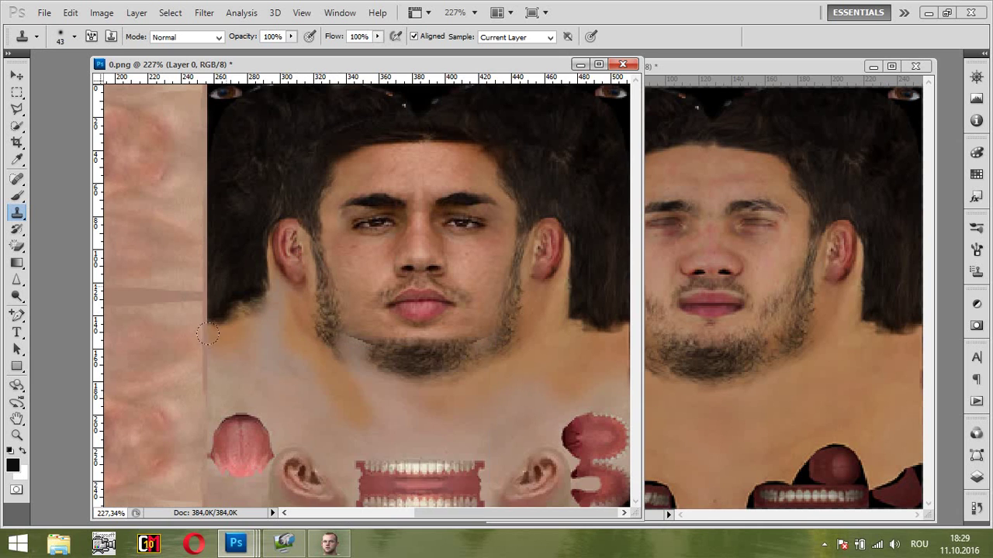
mouse_move(347, 396)
left_mouse_down()
mouse_move(523, 372)
mouse_move(565, 349)
mouse_move(584, 369)
left_mouse_up()
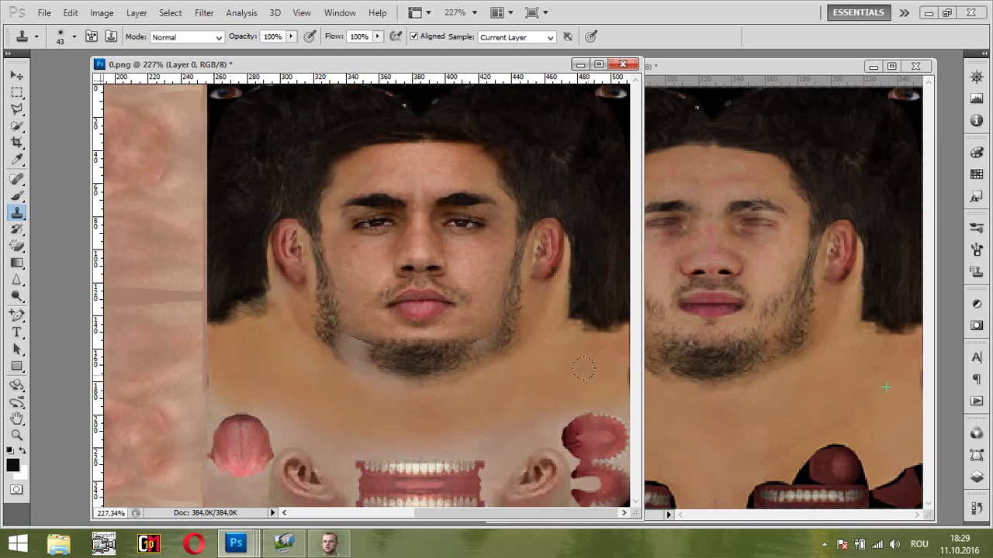
Step: Clone the template's skin beside the nostrils and on the cheek in 0.png with a 17 px brush
right_click(490, 346)
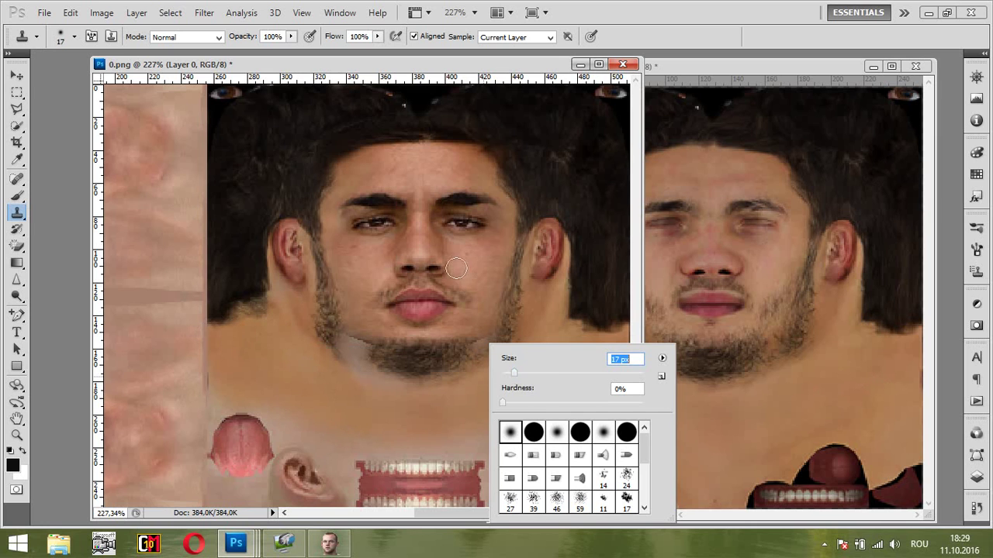
key("Return")
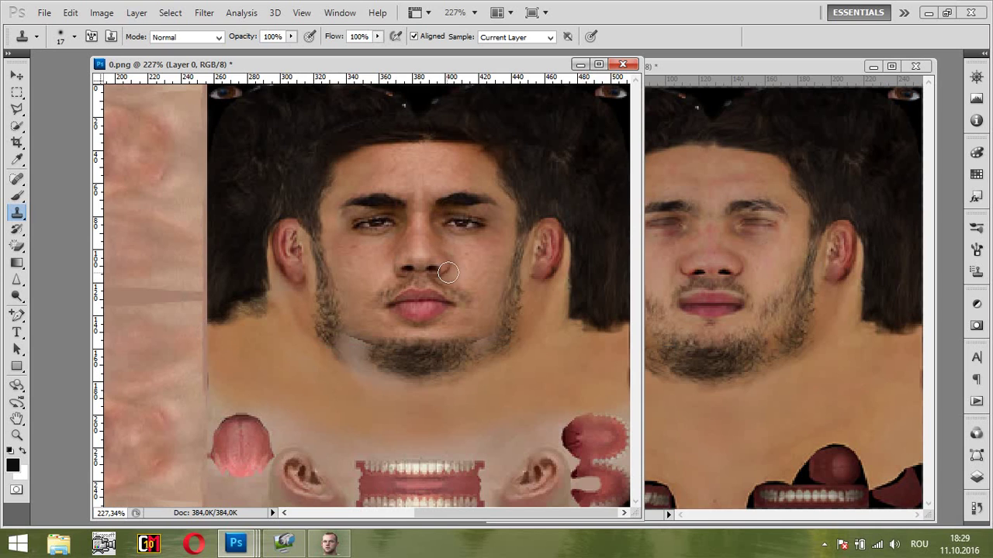
left_click(390, 268)
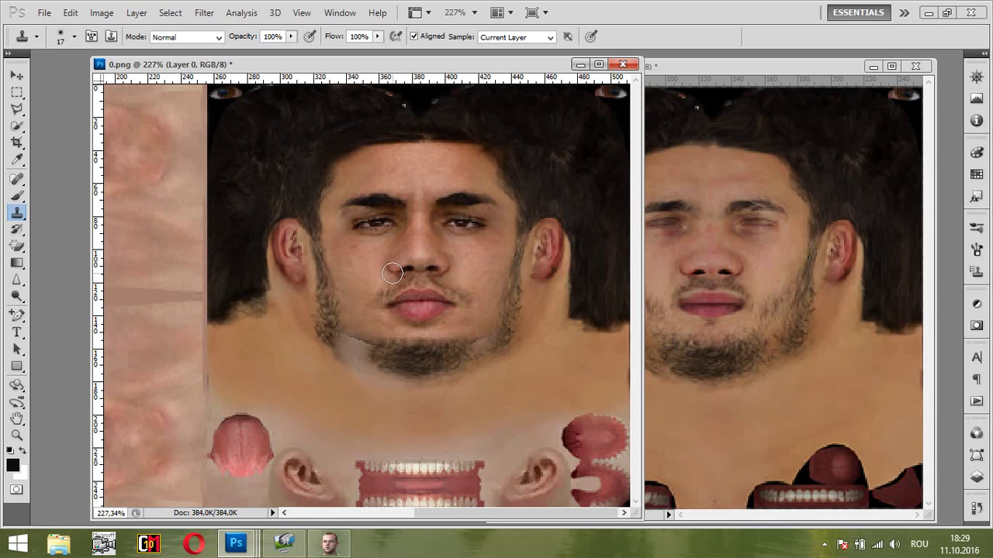
left_click(371, 288)
right_click(425, 409)
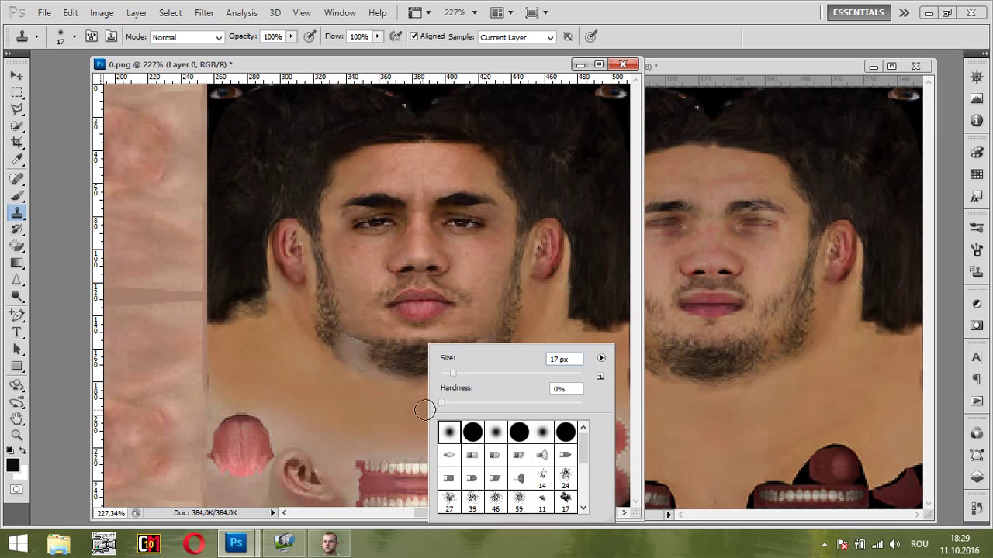
left_click(386, 345)
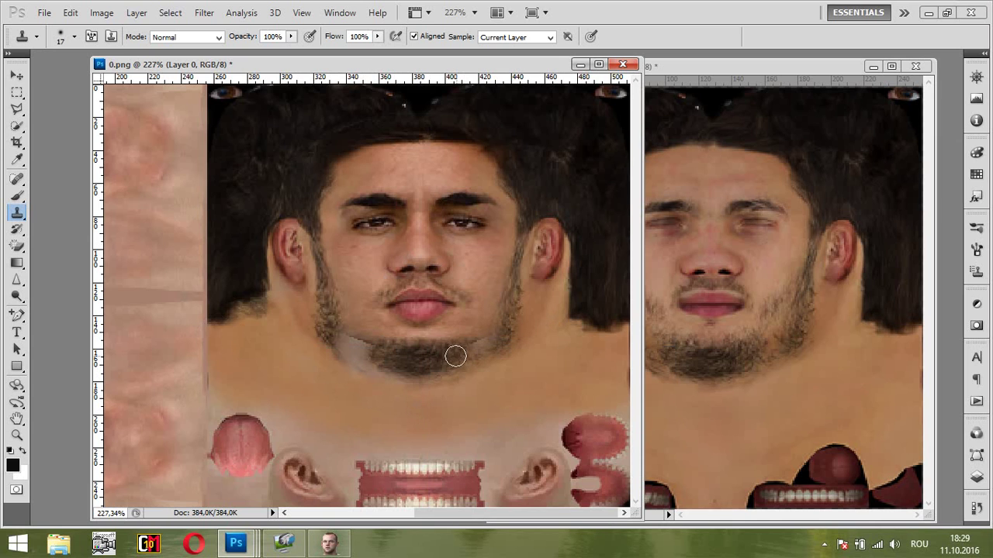
right_click(349, 436)
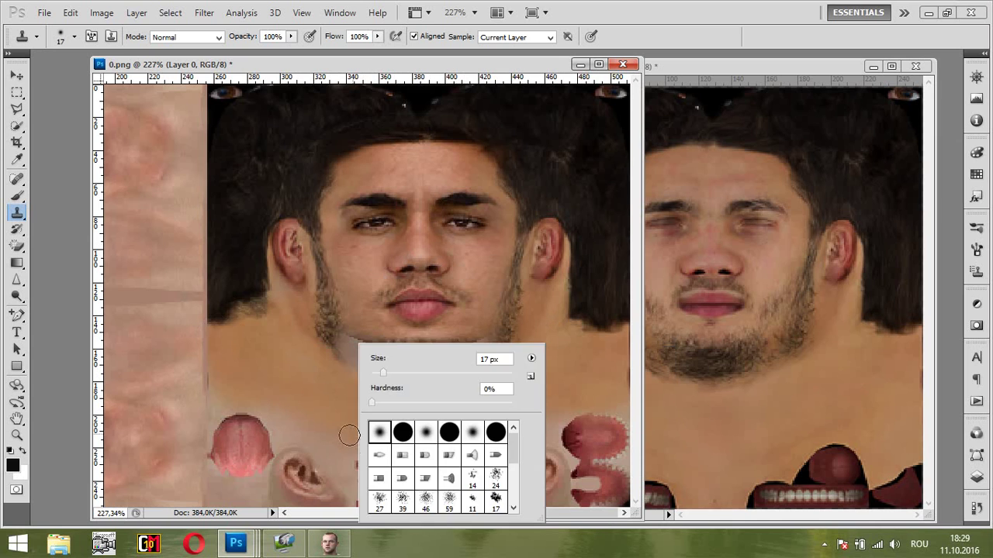
left_click(425, 71)
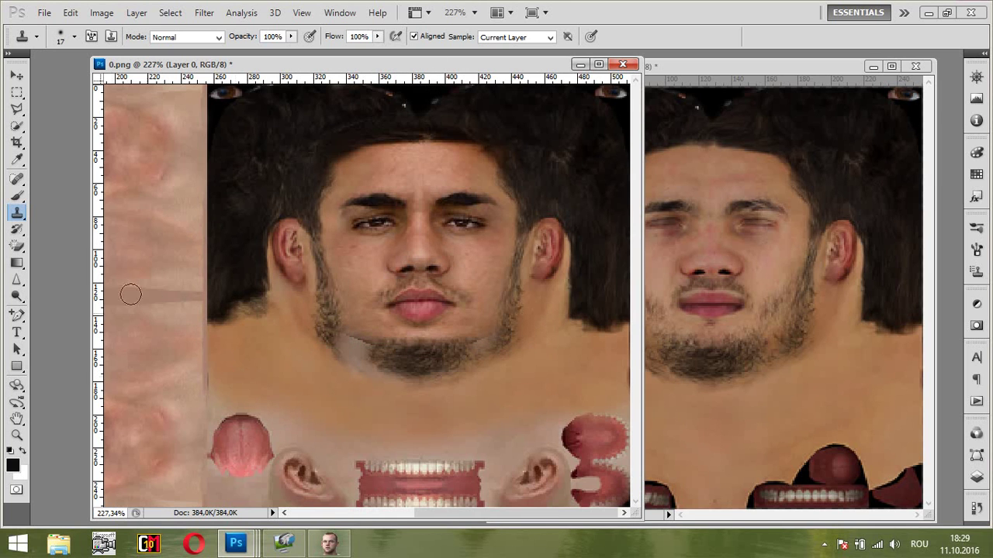
Step: Open the generic texture image and move its window down over 0.png for comparison
key("ctrl+o")
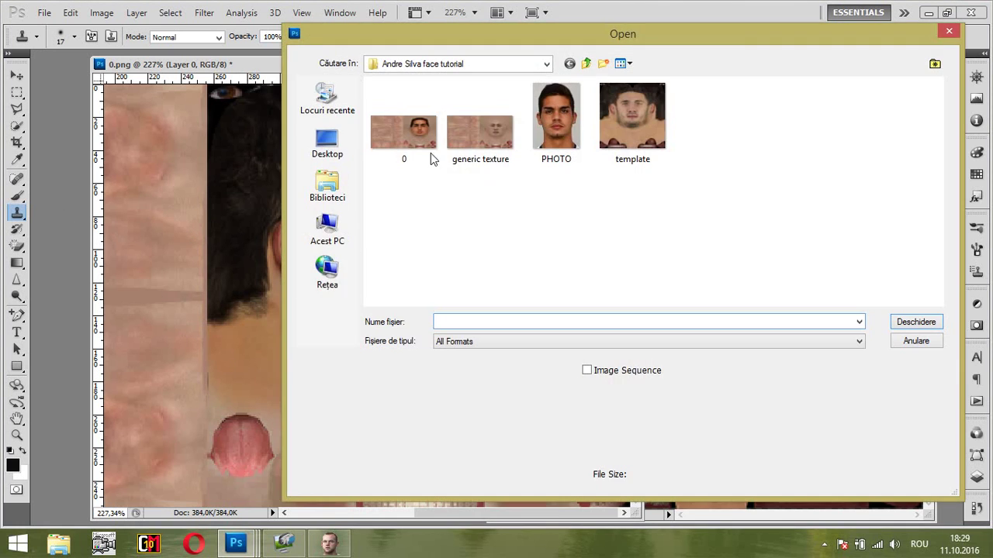
left_click(476, 139)
double_click(476, 138)
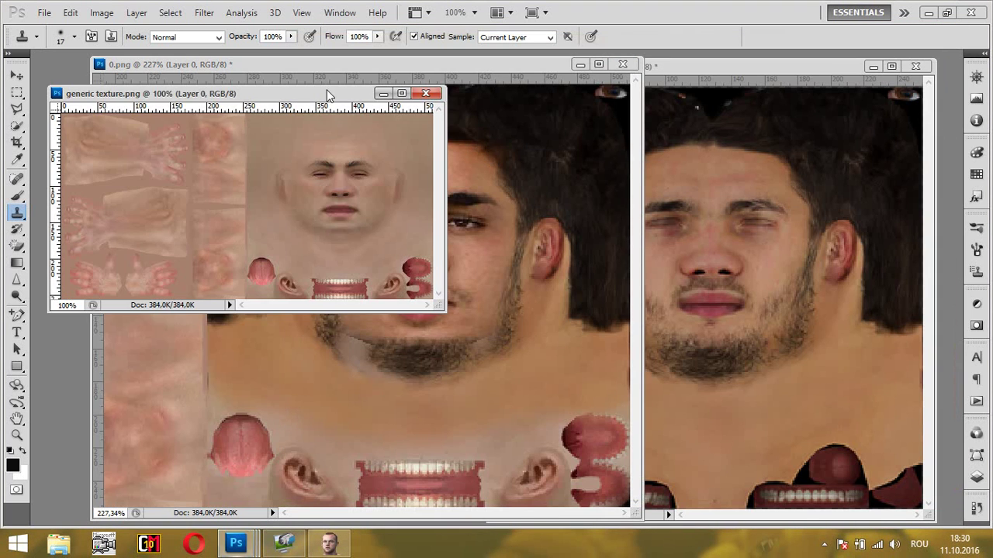
left_click_drag(312, 90, 310, 218)
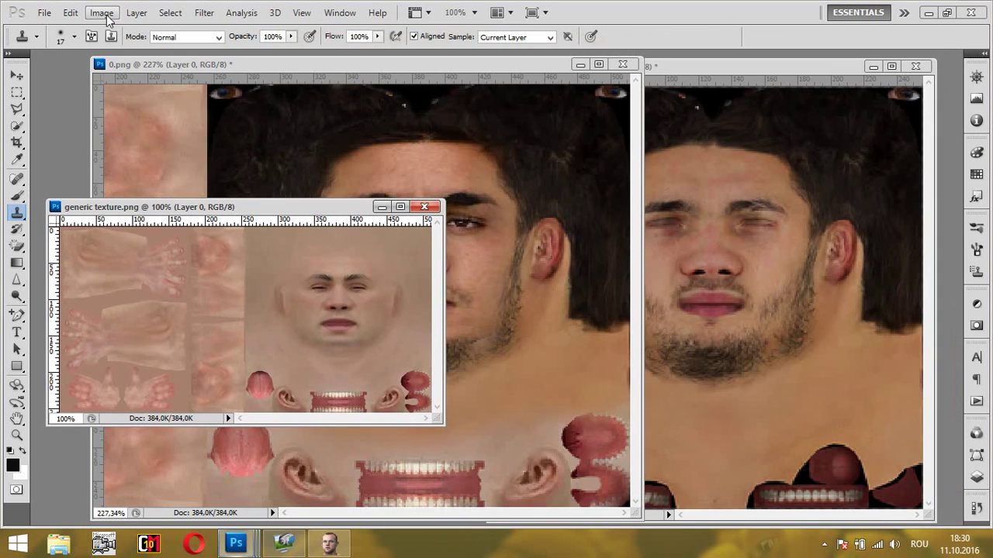
Step: Set the generic texture's brightness to -12 and contrast to 39
left_click(101, 13)
mouse_move(130, 52)
left_click(302, 49)
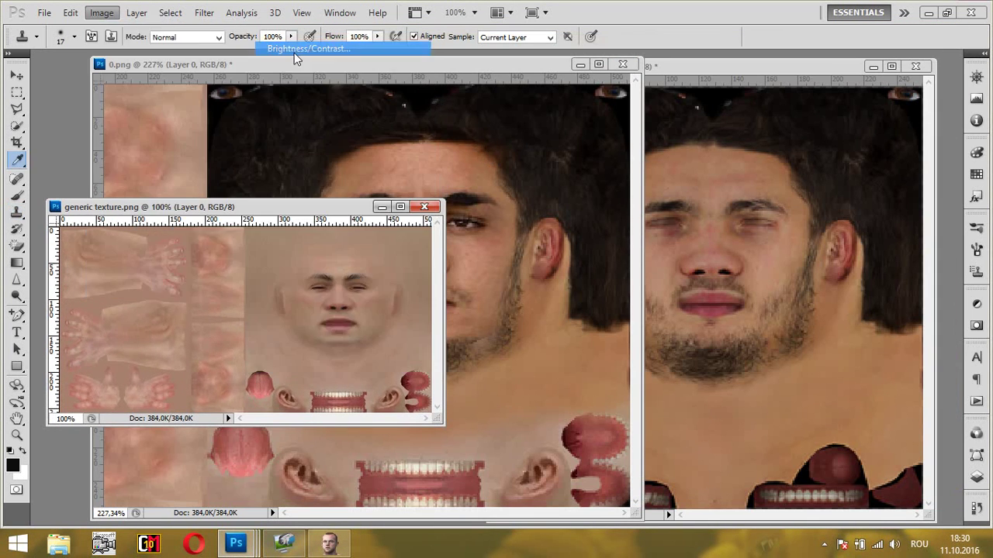
left_click_drag(137, 311, 160, 321)
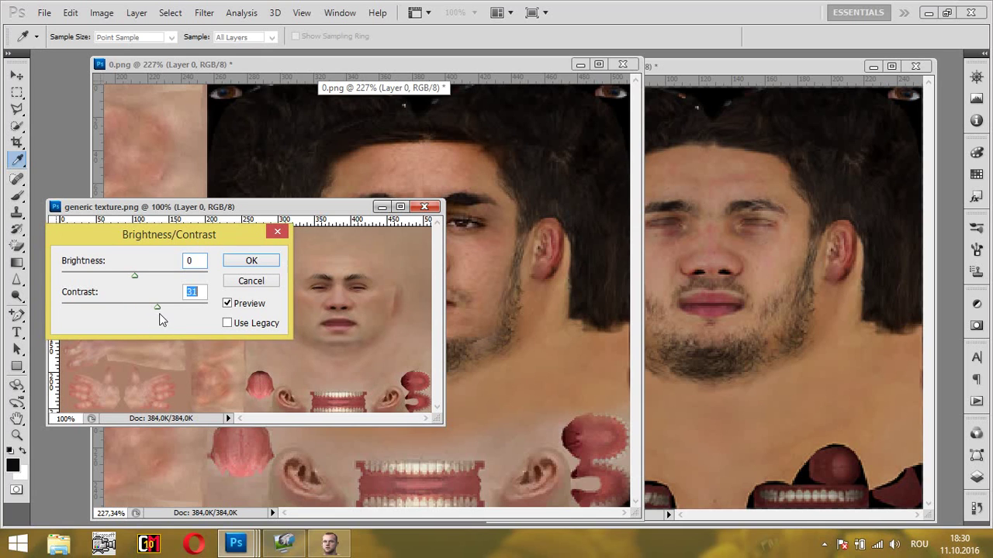
left_click_drag(137, 276, 129, 275)
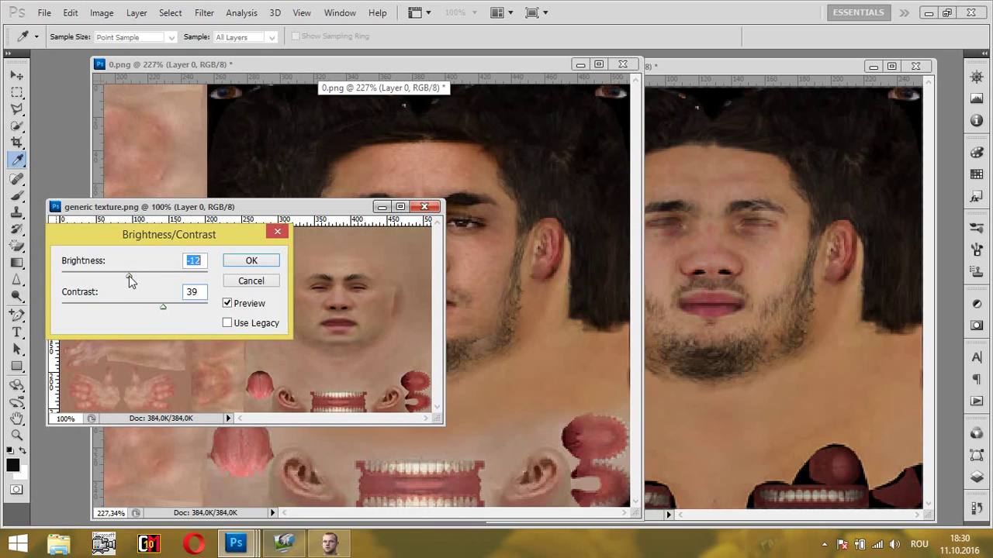
left_click(252, 262)
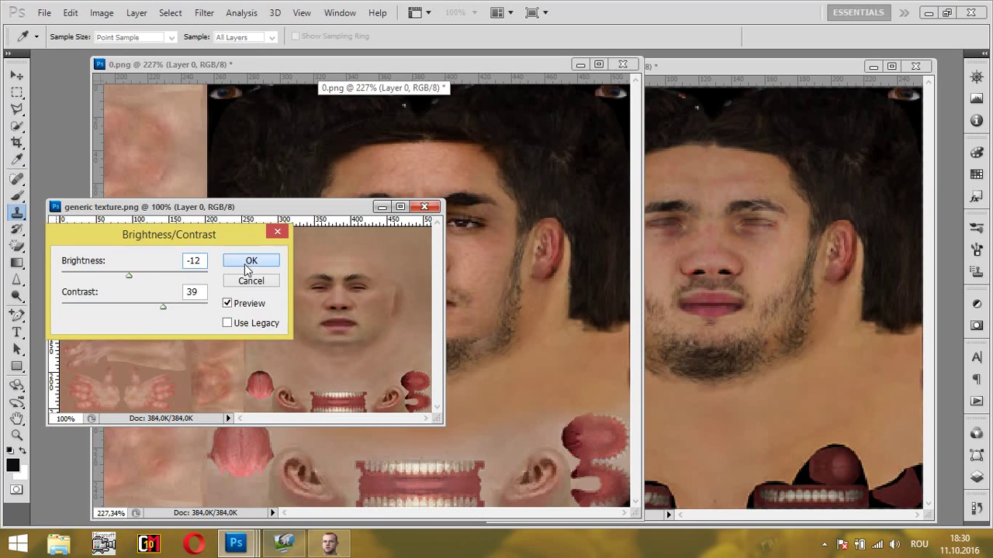
key("s")
Step: Adjust the generic texture's hue/saturation with saturation +20 and lightness -1
left_click(102, 13)
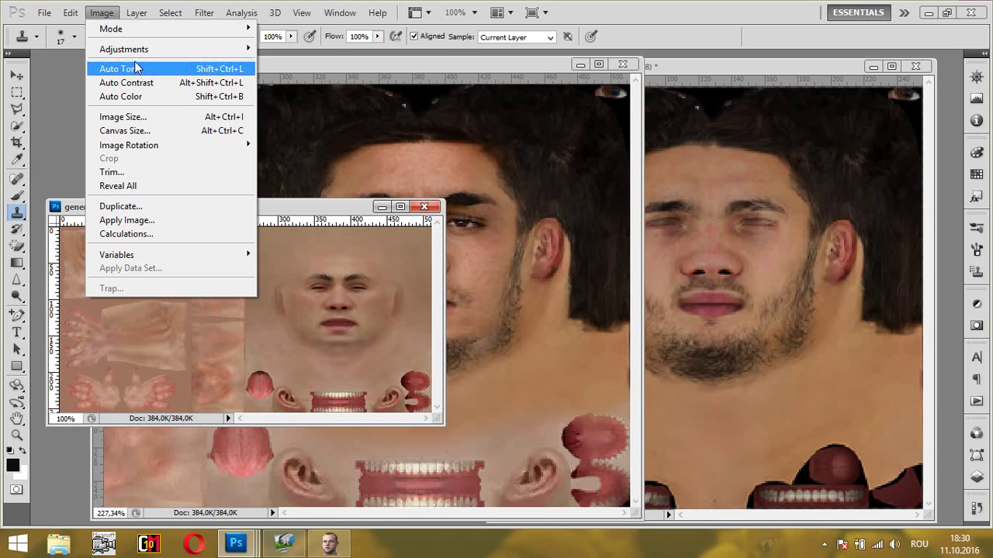
mouse_move(124, 48)
left_click(312, 124)
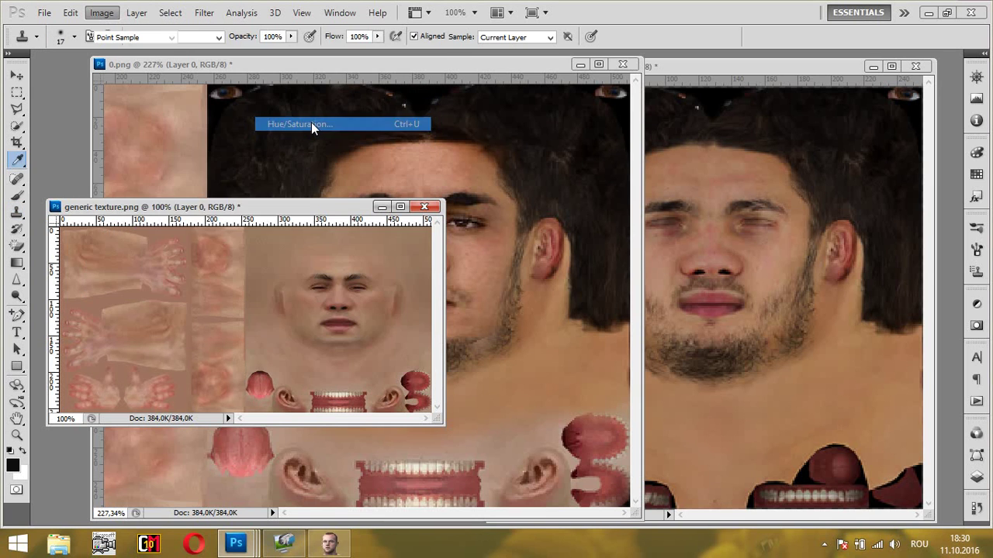
left_click_drag(201, 167, 752, 190)
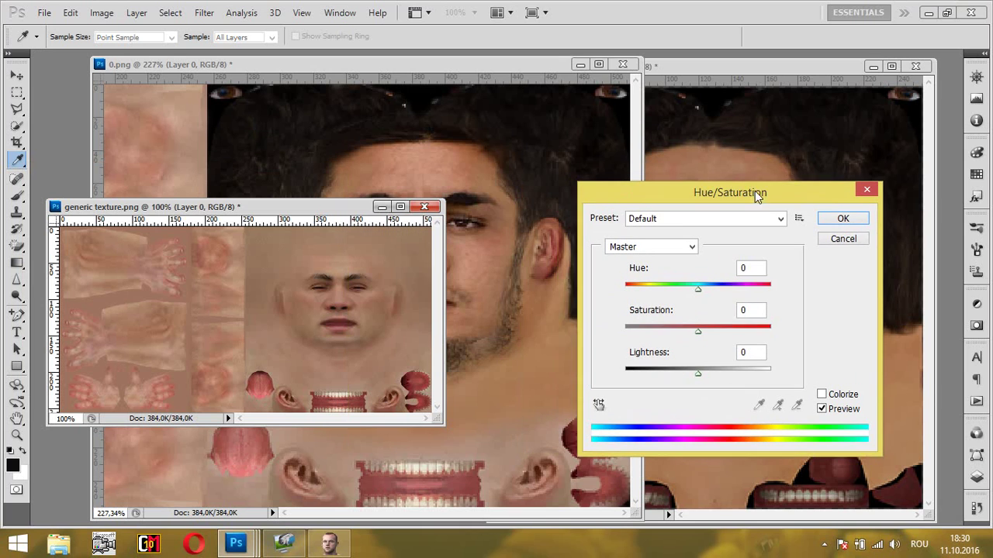
left_click_drag(696, 335, 712, 336)
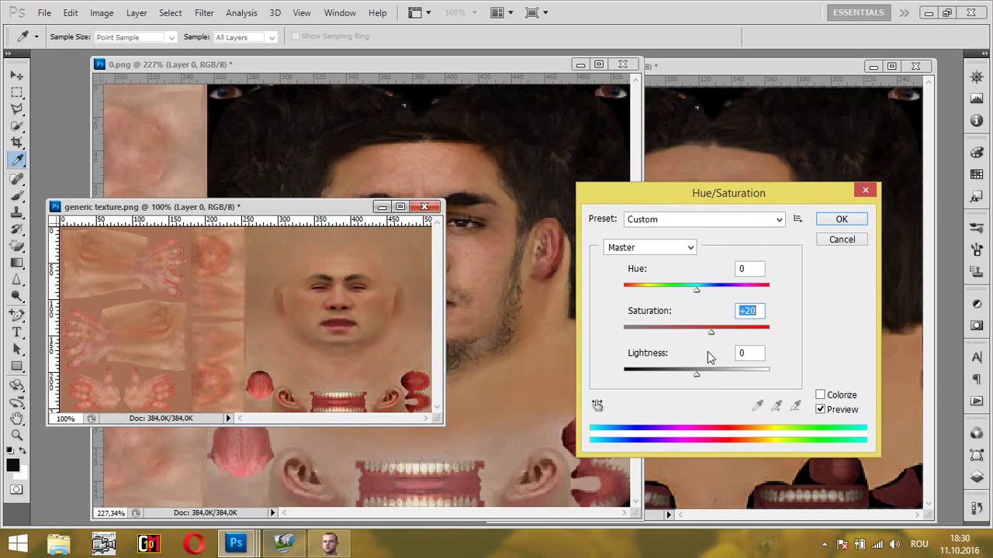
left_click_drag(698, 373, 695, 377)
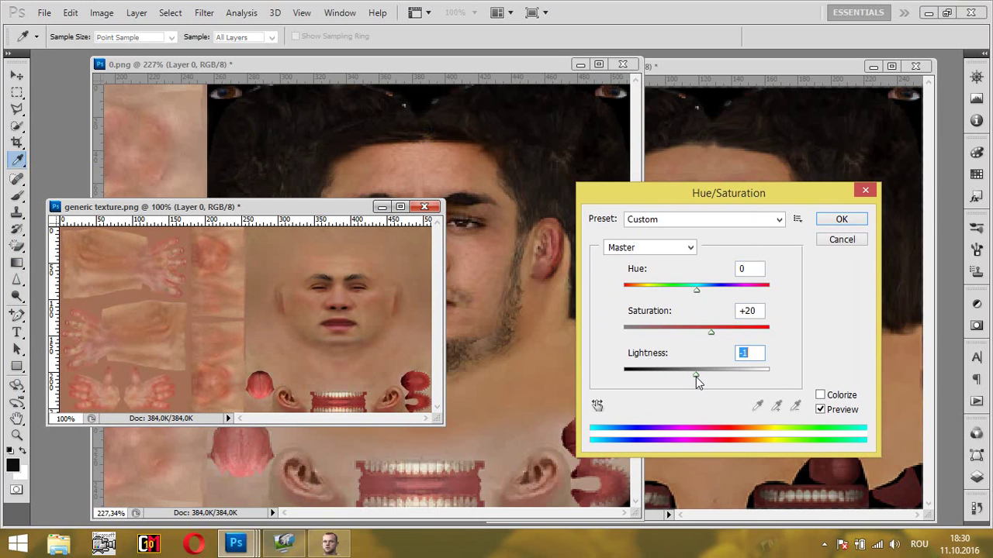
left_click(841, 220)
key("s")
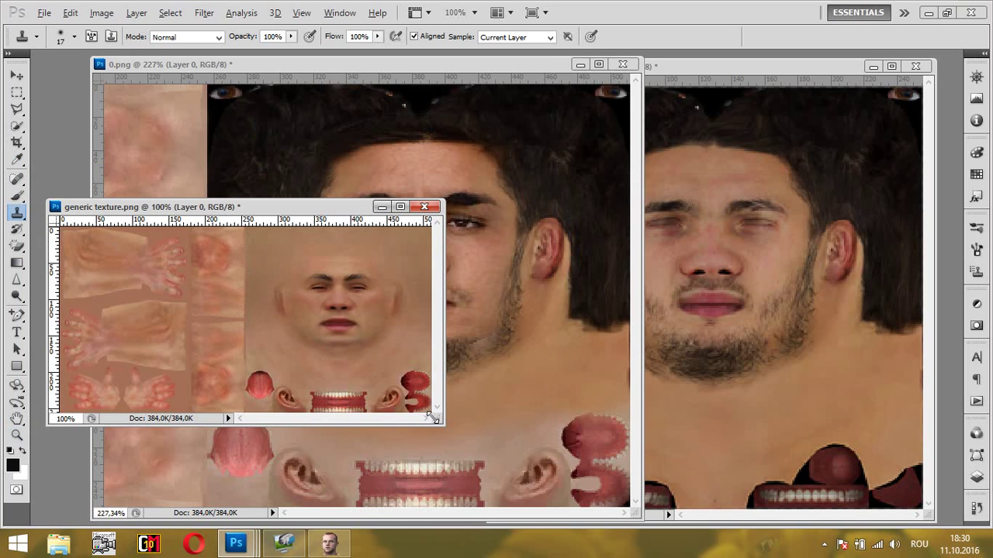
Step: Fit generic texture.png on screen, set a Clone Stamp source in it, and minimize its window
left_click(17, 435)
right_click(224, 317)
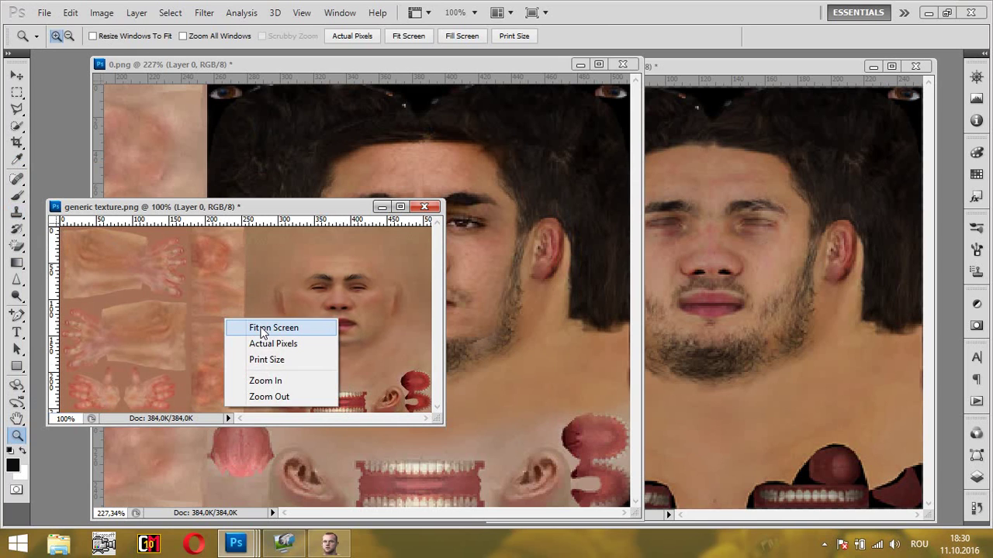
left_click(263, 329)
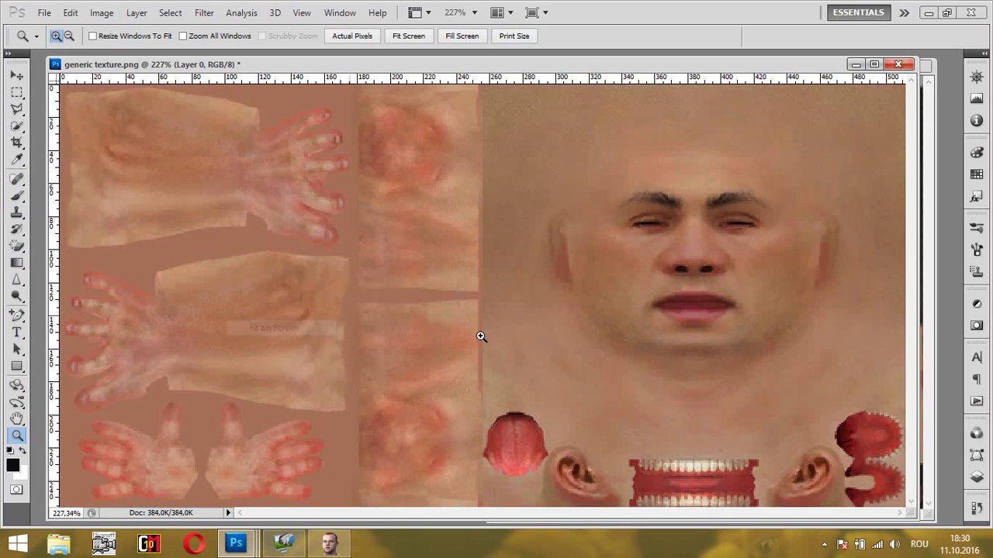
left_click(18, 213)
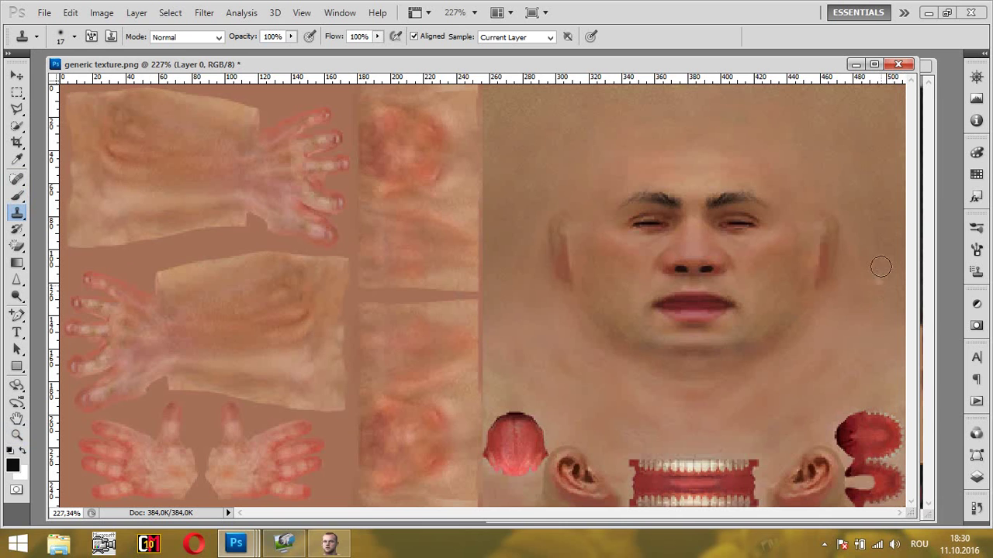
left_click(854, 65)
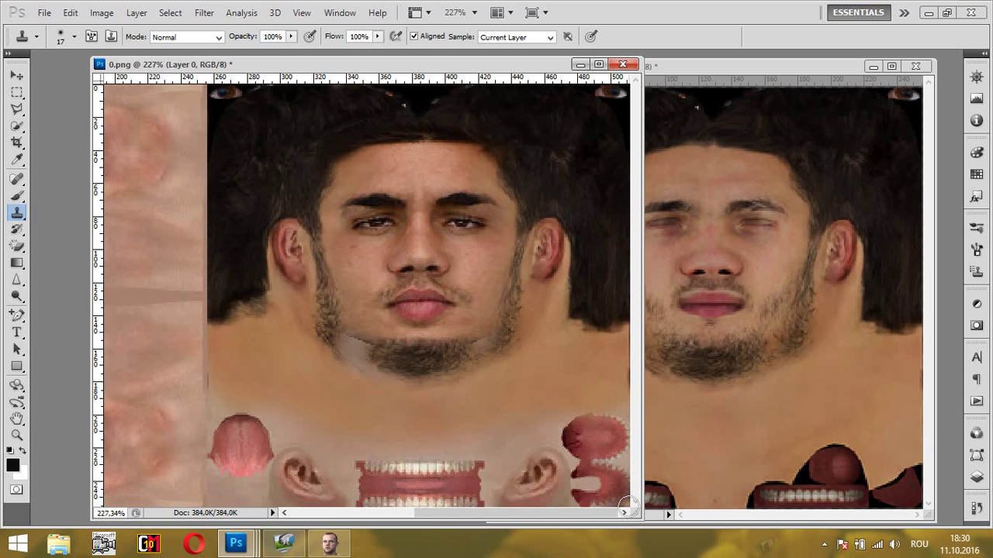
Step: Clone the recoloured teeth, tongue, lower ears and surrounding skin from the generic texture along the bottom of 0.png with a 44 px brush
right_click(611, 475)
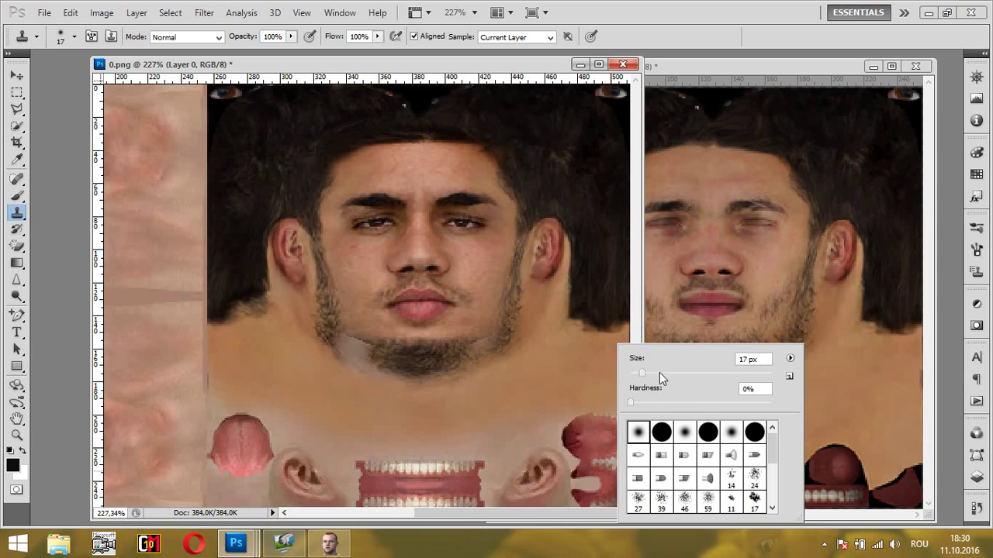
left_click(659, 372)
key("Return")
left_click_drag(617, 425, 613, 492)
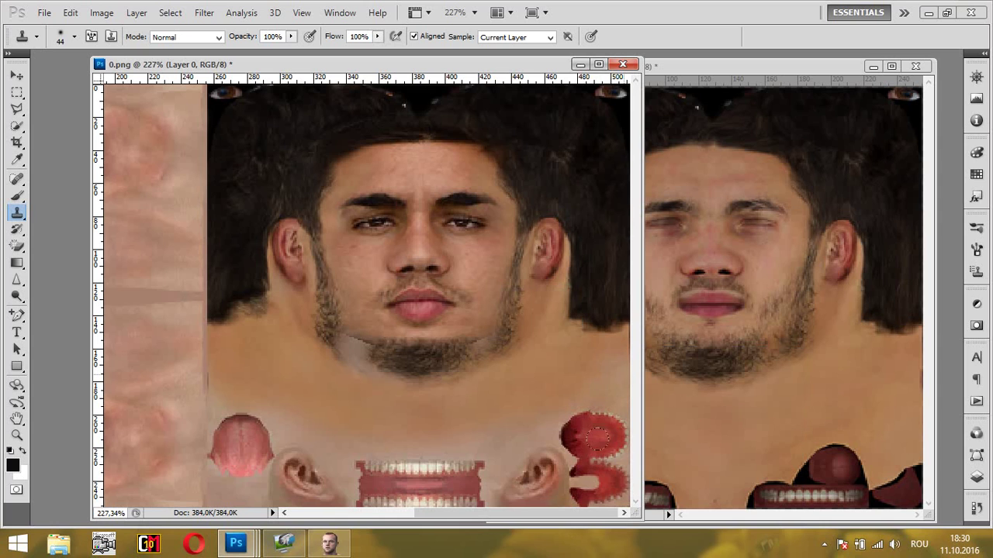
left_click_drag(547, 465, 357, 473)
mouse_move(258, 465)
left_mouse_down()
mouse_move(281, 457)
mouse_move(171, 402)
mouse_move(269, 490)
left_mouse_up()
Step: Clone generic skin over the jaw beard and around the chin of 0.png, using 19 px and 29 px brushes
right_click(494, 439)
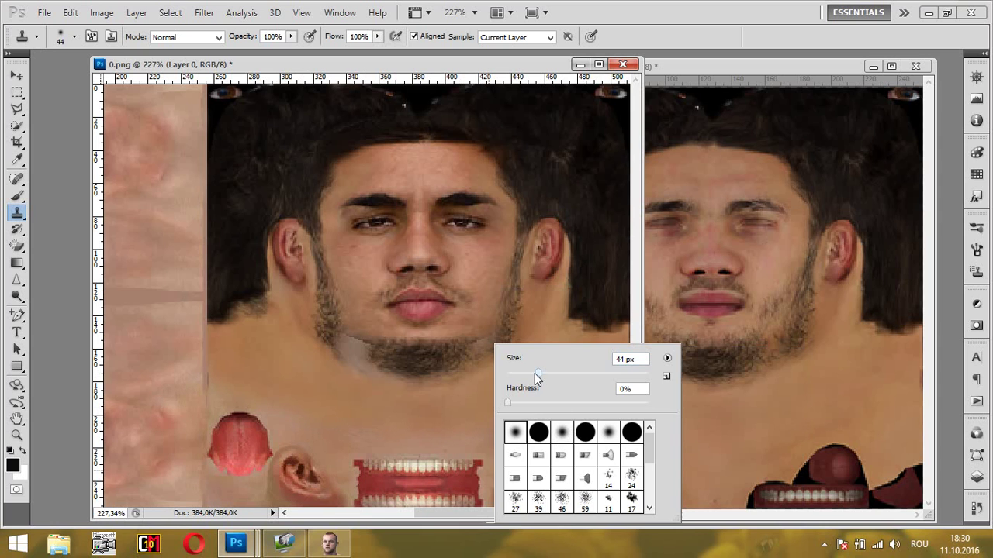
left_click_drag(522, 377, 519, 377)
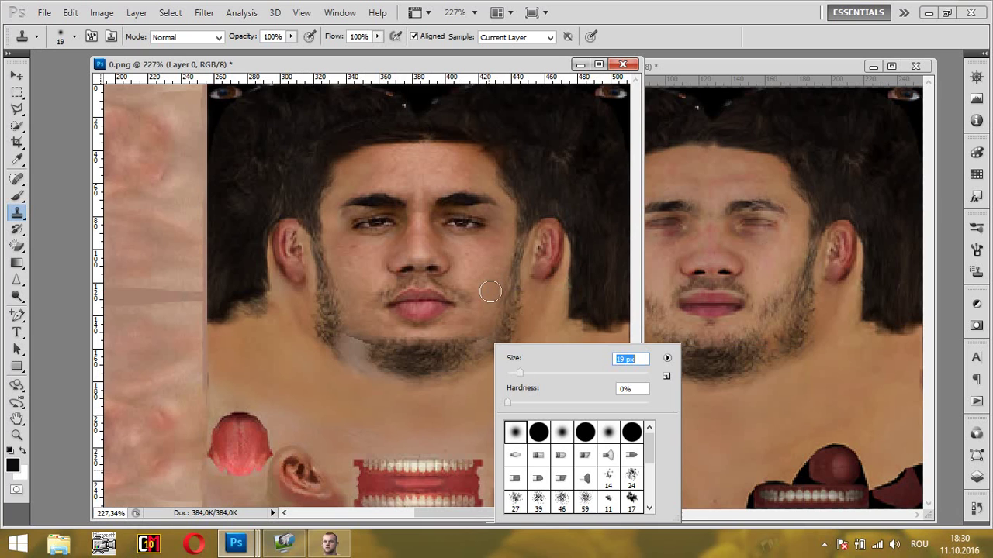
left_click(490, 291)
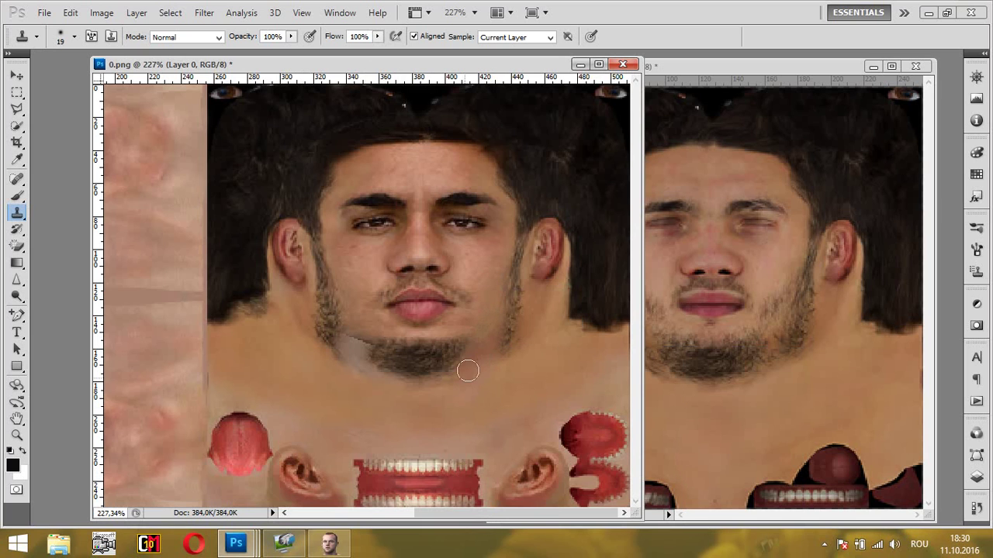
right_click(530, 324)
left_click_drag(561, 355, 568, 355)
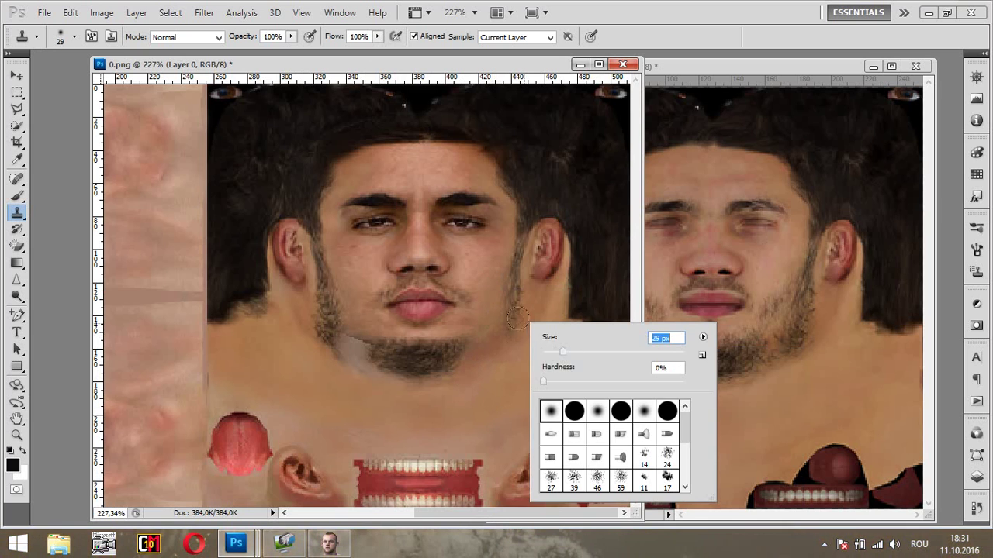
left_click(512, 331)
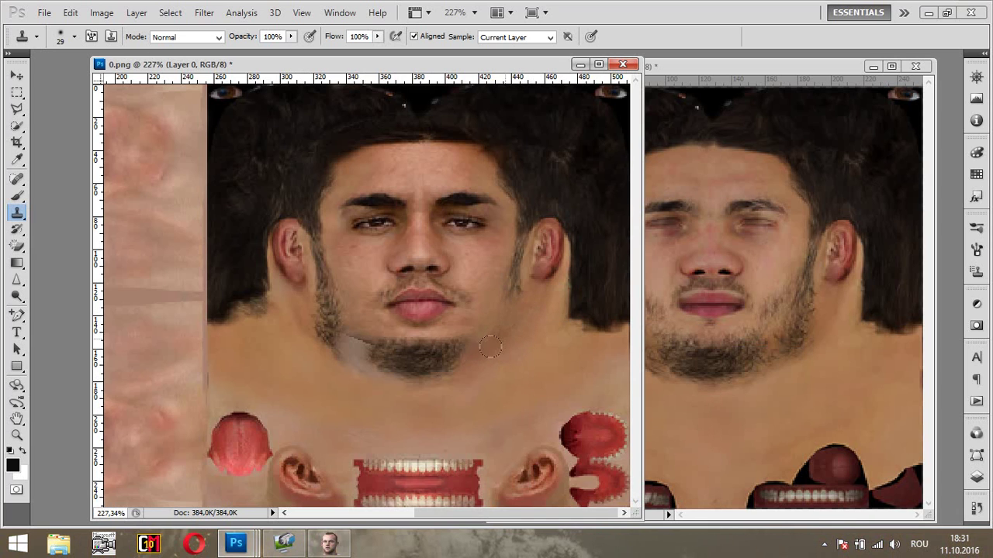
left_click_drag(454, 383, 390, 386)
mouse_move(476, 359)
left_mouse_down()
mouse_move(433, 376)
mouse_move(356, 378)
mouse_move(388, 386)
mouse_move(352, 363)
mouse_move(342, 344)
mouse_move(333, 267)
mouse_move(343, 381)
mouse_move(346, 344)
mouse_move(356, 365)
mouse_move(319, 375)
mouse_move(328, 326)
mouse_move(332, 336)
mouse_move(286, 324)
mouse_move(332, 327)
left_mouse_up()
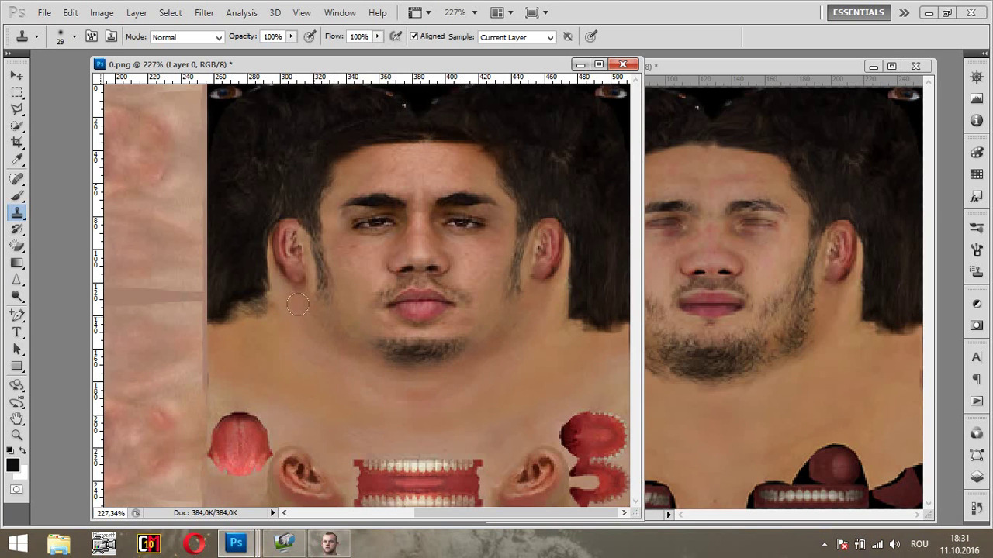
Step: Clone the generic texture over both upper ears of 0.png with a 16 px brush
right_click(337, 376)
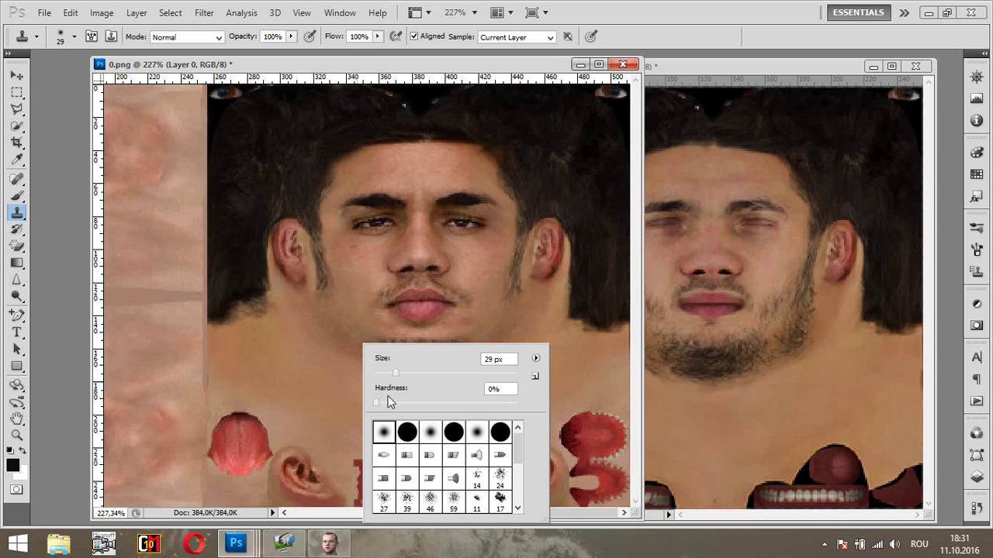
left_click(381, 374)
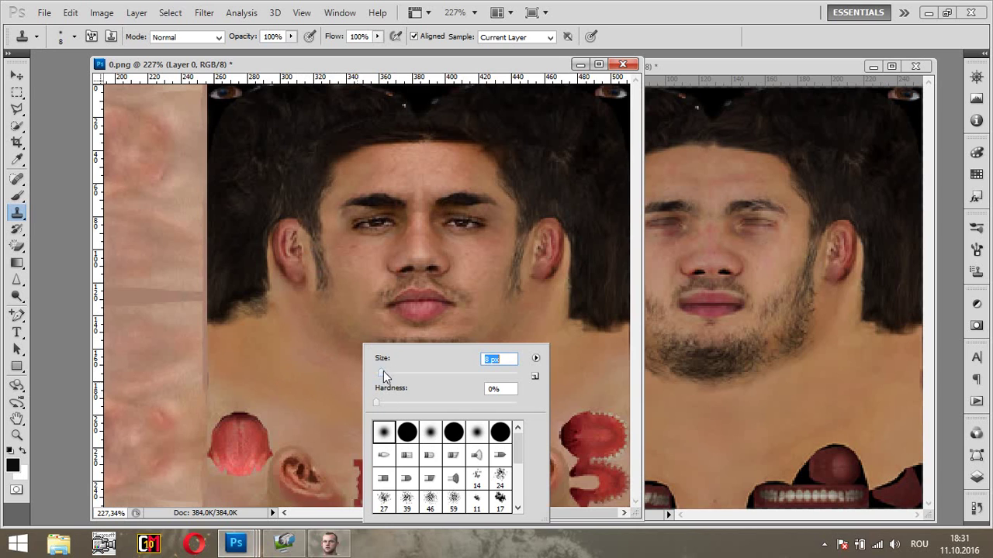
left_click_drag(383, 375, 386, 375)
key("Return")
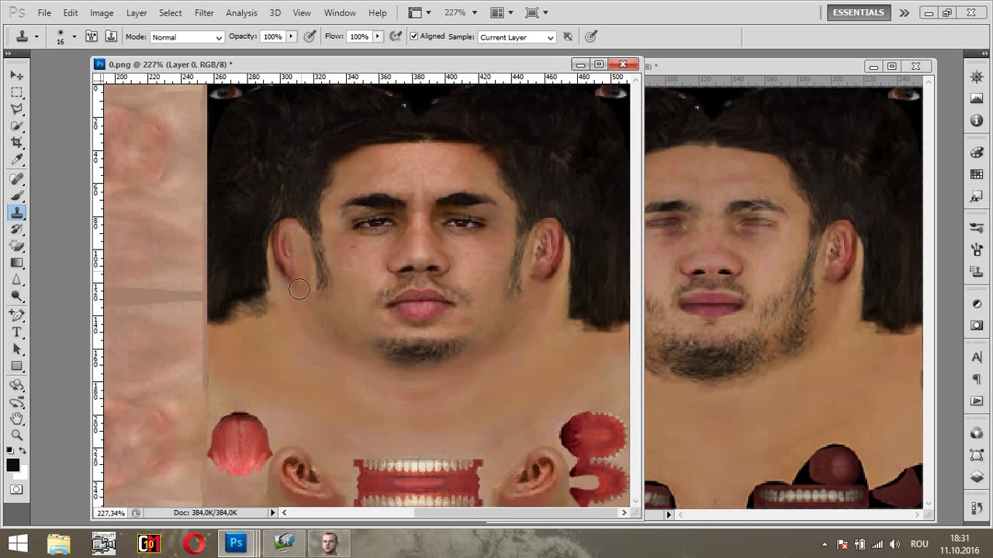
mouse_move(299, 290)
left_mouse_down()
mouse_move(287, 230)
mouse_move(289, 305)
mouse_move(281, 236)
mouse_move(287, 280)
left_mouse_up()
mouse_move(551, 257)
left_mouse_down()
mouse_move(566, 215)
mouse_move(536, 269)
left_mouse_up()
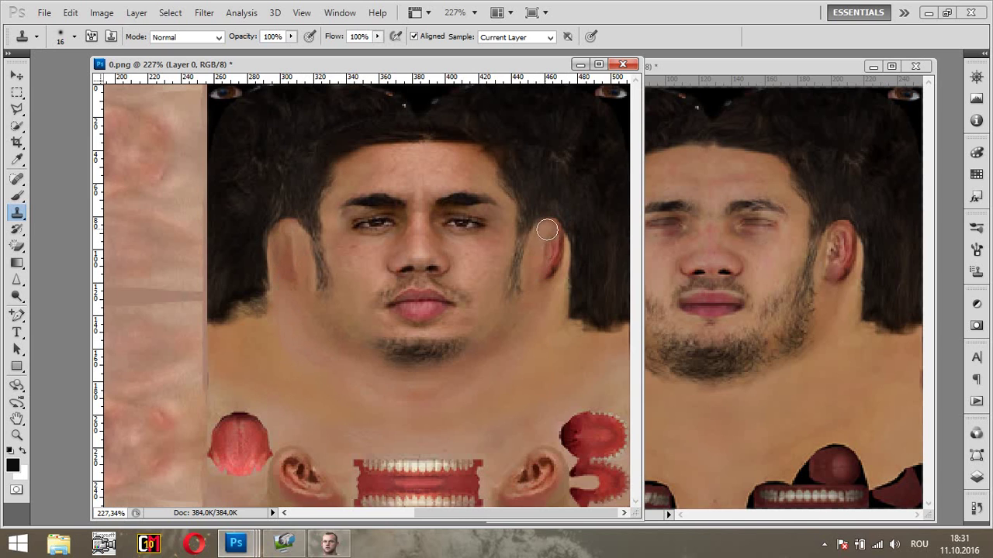
mouse_move(547, 229)
left_mouse_down()
mouse_move(536, 301)
mouse_move(544, 249)
mouse_move(534, 316)
left_mouse_up()
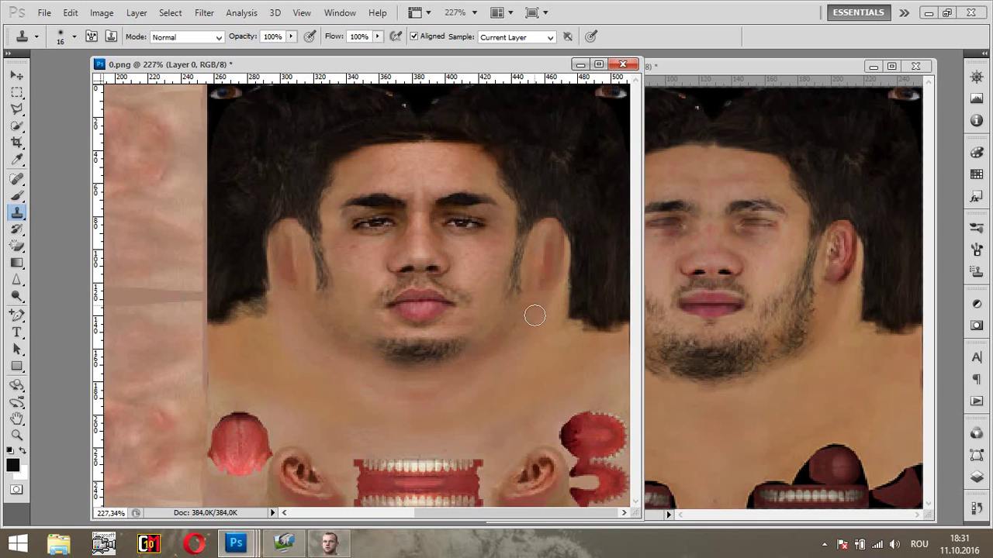
Step: Clone the closed eyelids and the lips from the generic texture onto the face with a 5 px brush
right_click(496, 395)
left_click_drag(524, 374, 515, 373)
left_click(455, 230)
left_click_drag(460, 231, 443, 225)
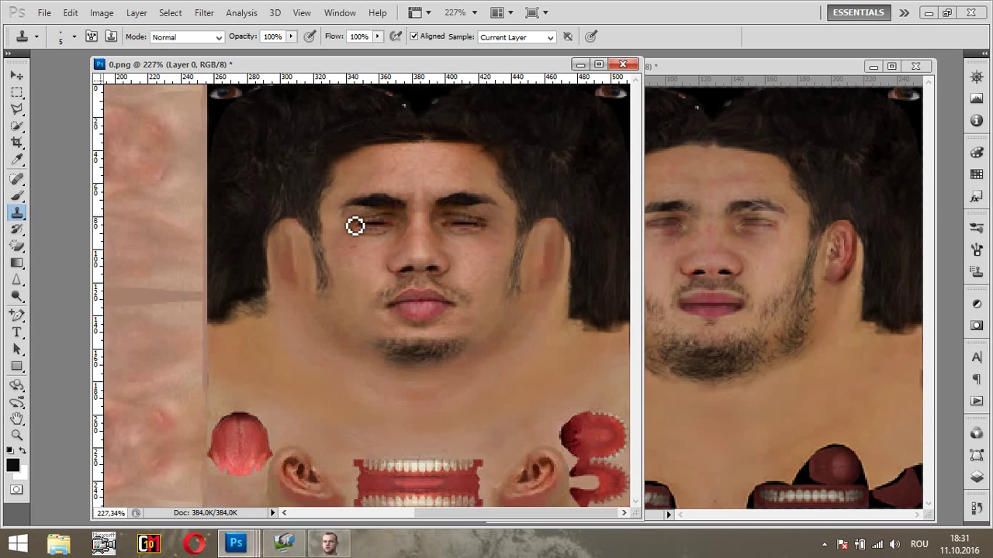
left_click(369, 226)
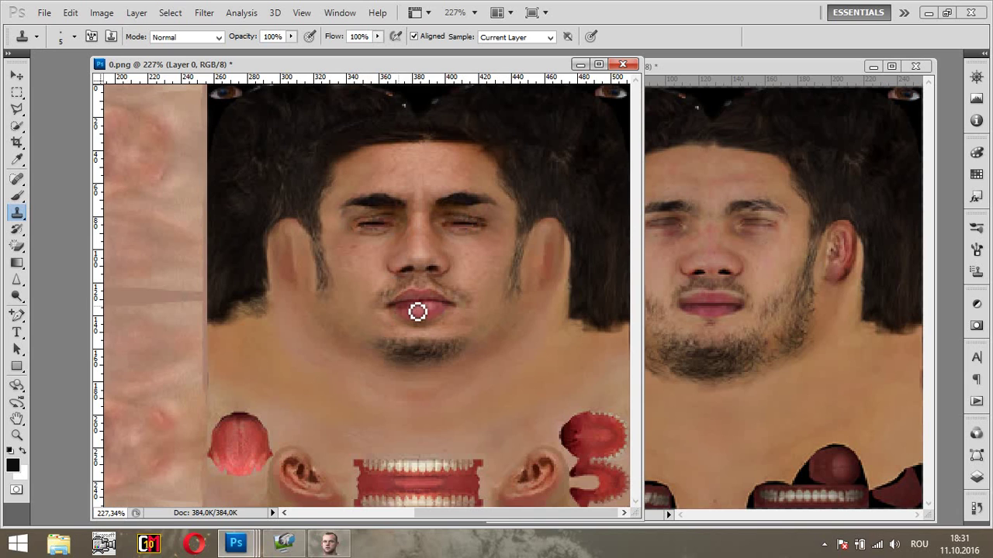
mouse_move(417, 309)
left_mouse_down()
mouse_move(403, 310)
mouse_move(438, 314)
left_mouse_up()
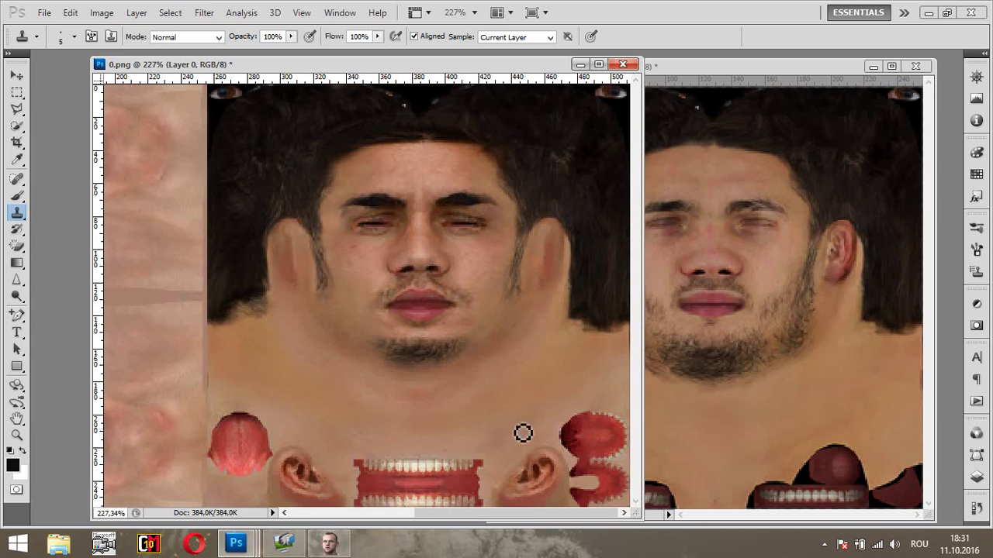
Step: Shift the 0.png window slightly aside and set the Clone Stamp brush size to 56 px
left_click(17, 92)
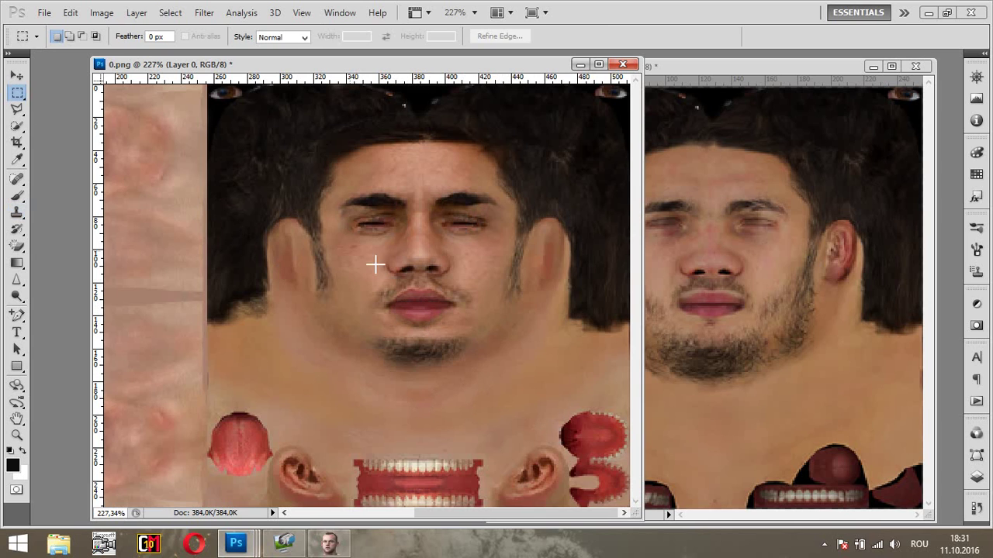
left_click_drag(488, 71, 496, 71)
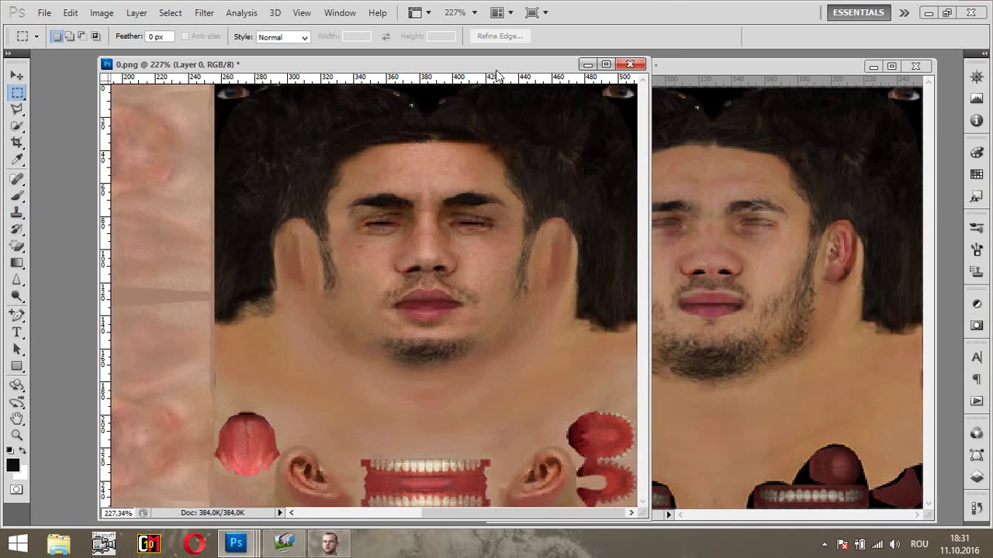
left_click(17, 212)
right_click(404, 381)
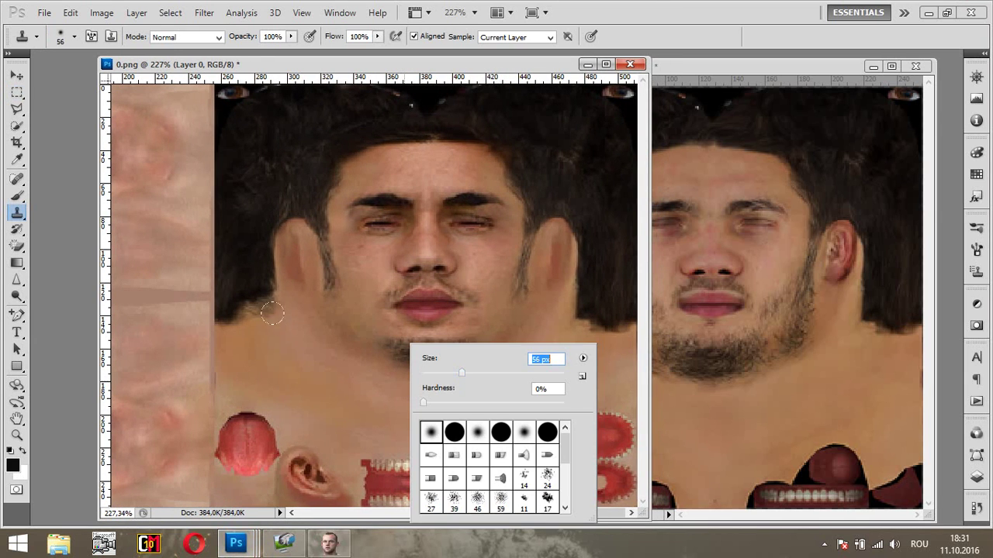
key("Return")
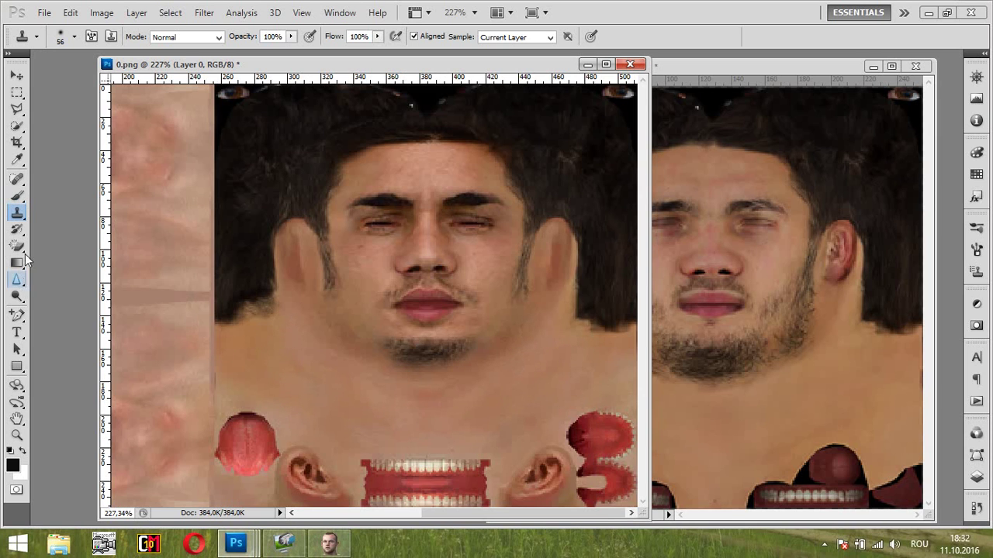
Step: Save a copy of the face texture as PNG file 1 in the Andre Silva face tutorial folder, with no interlacing
left_click(45, 12)
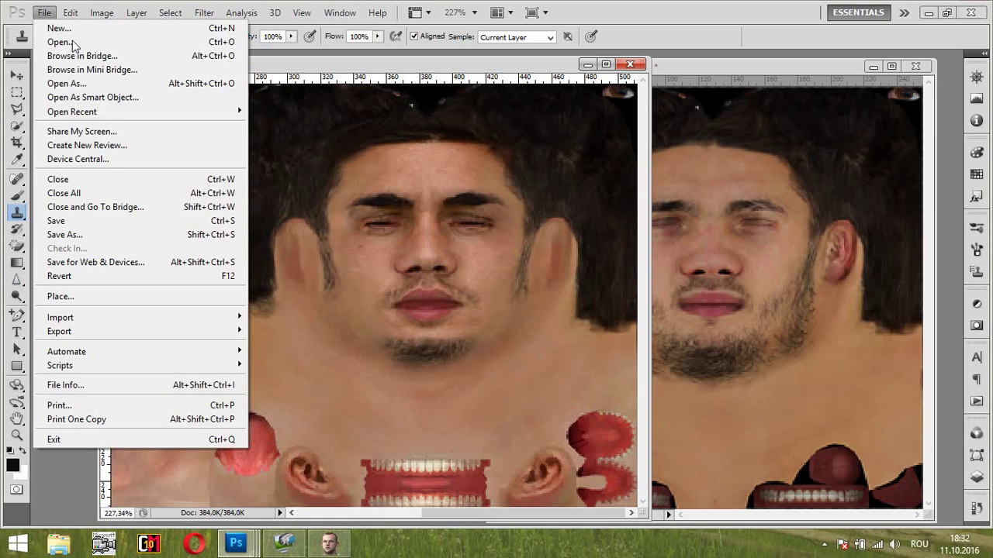
left_click(110, 234)
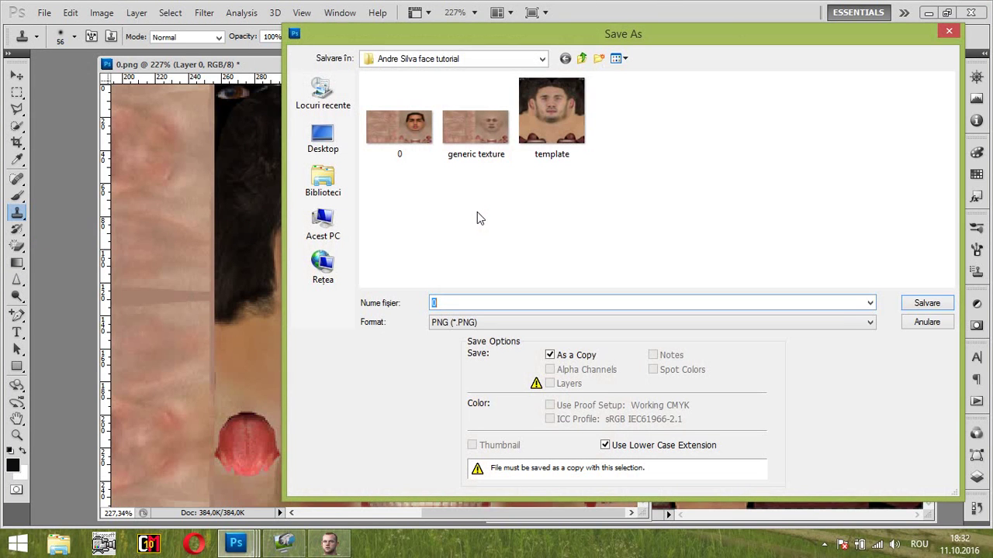
type("1")
left_click(923, 305)
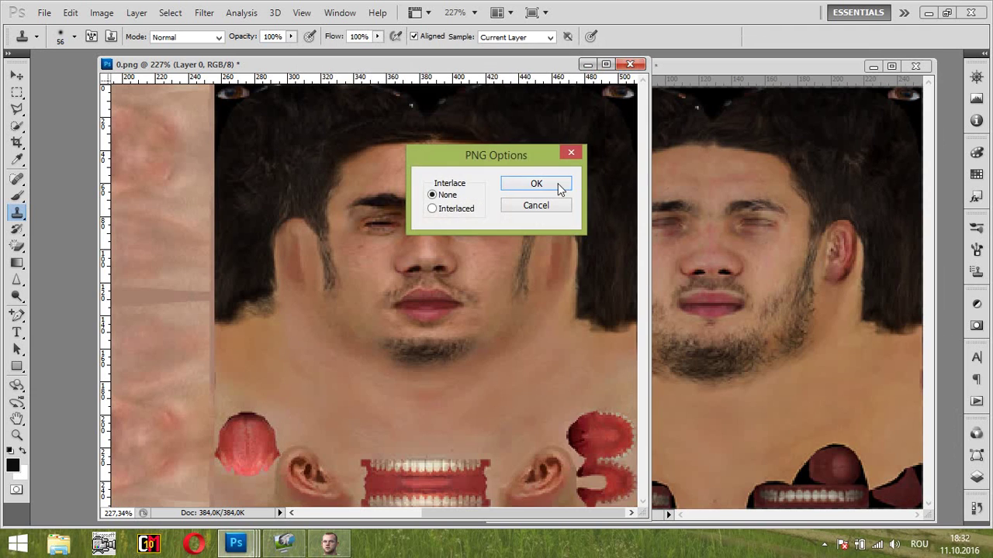
left_click(536, 184)
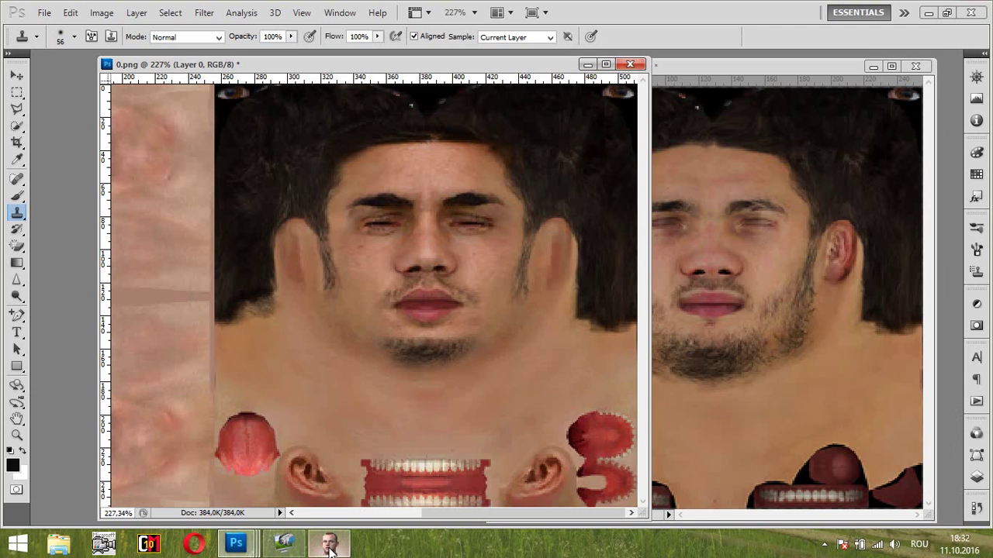
Step: Switch to Face Design Master 10, import image 1 as the target head's face texture and inspect the head
left_click(968, 552)
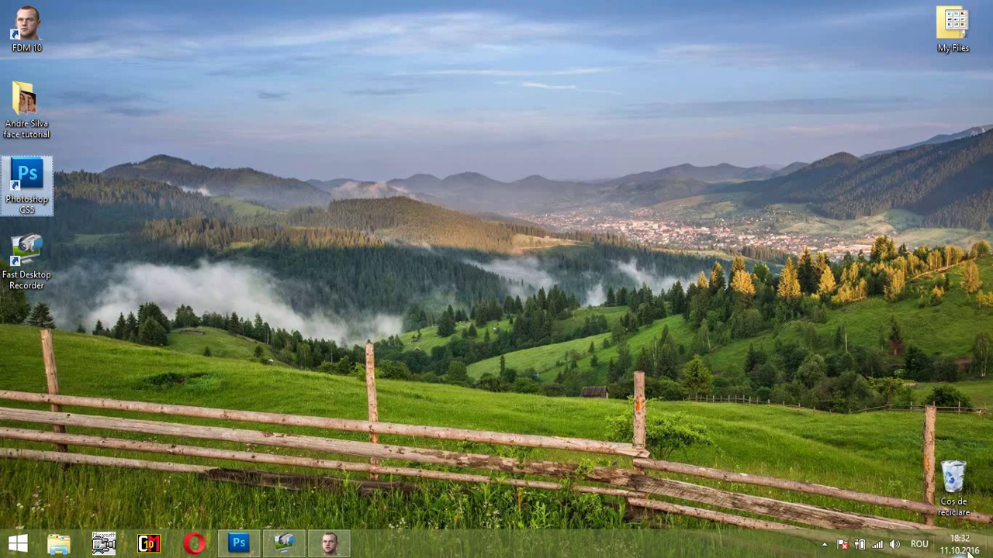
left_click(342, 549)
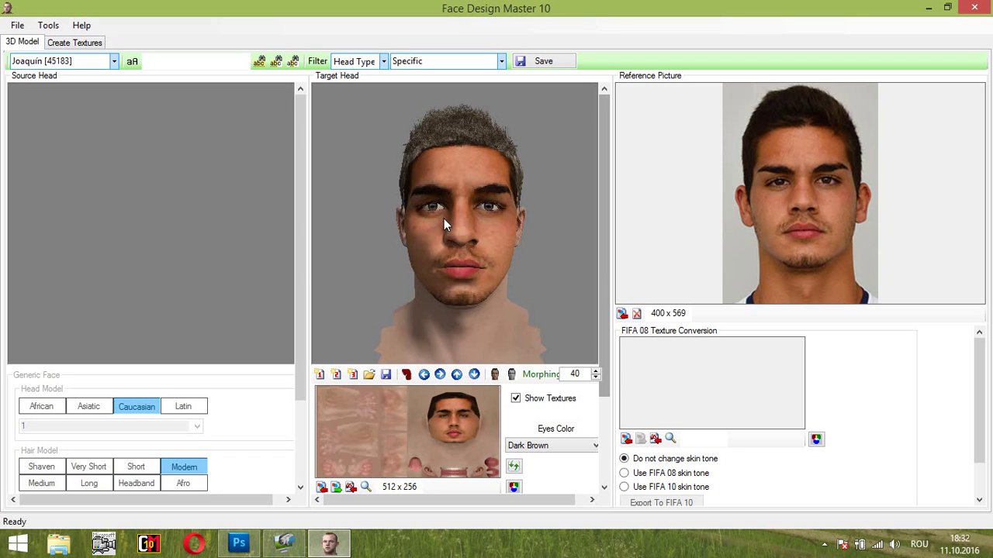
left_click(322, 488)
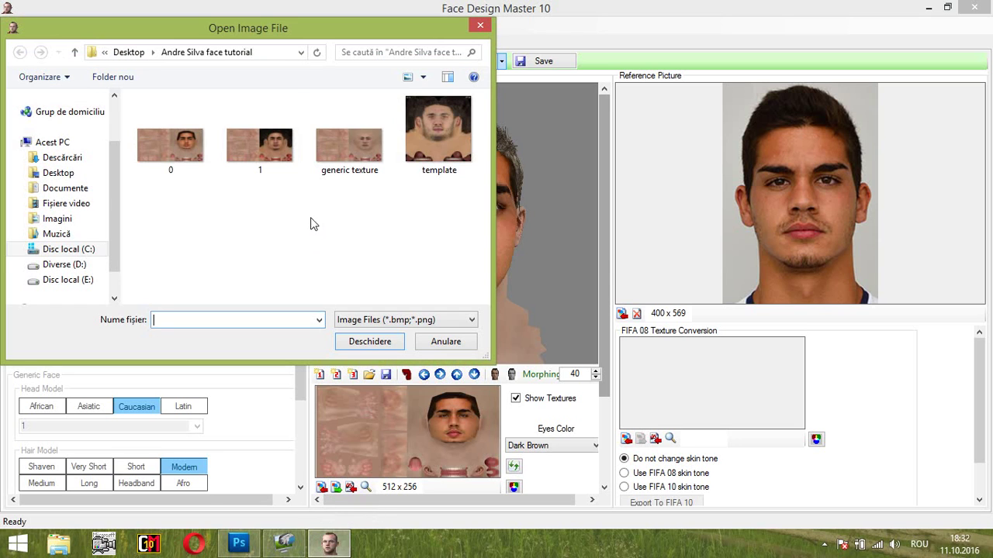
double_click(264, 161)
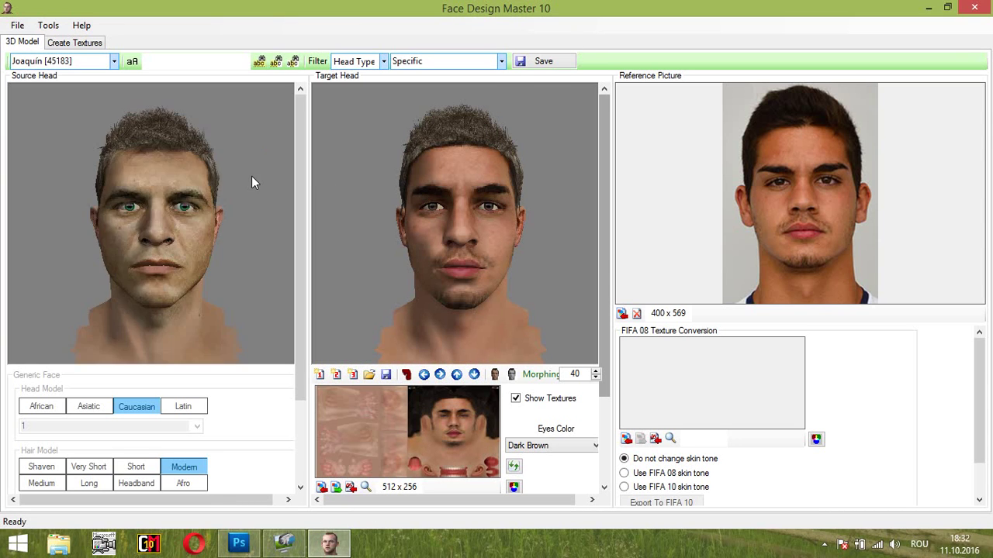
left_click_drag(450, 222, 459, 263)
Step: Export the target head's hair colour texture as TGA file "hair color" in the Andre Silva face tutorial folder
left_click_drag(604, 298, 608, 379)
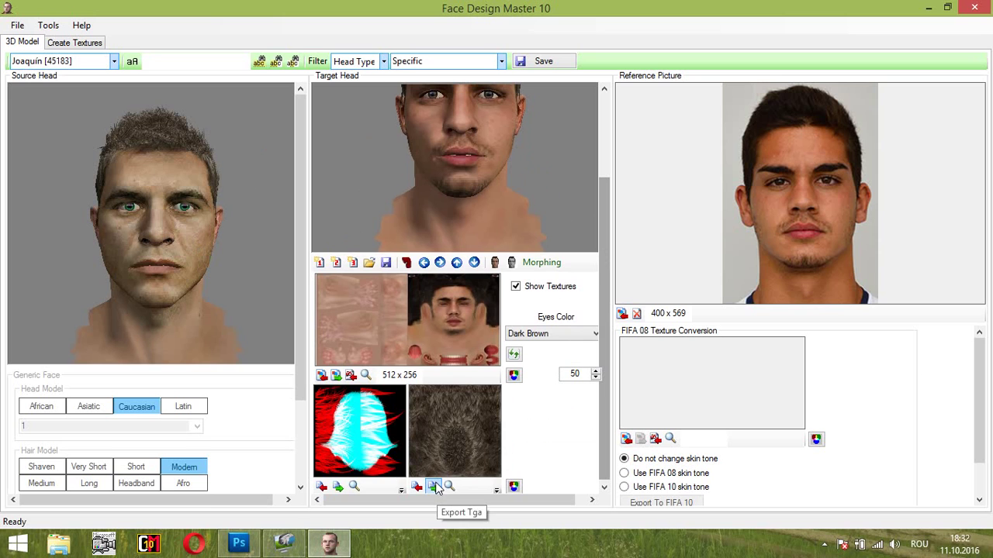
left_click(432, 488)
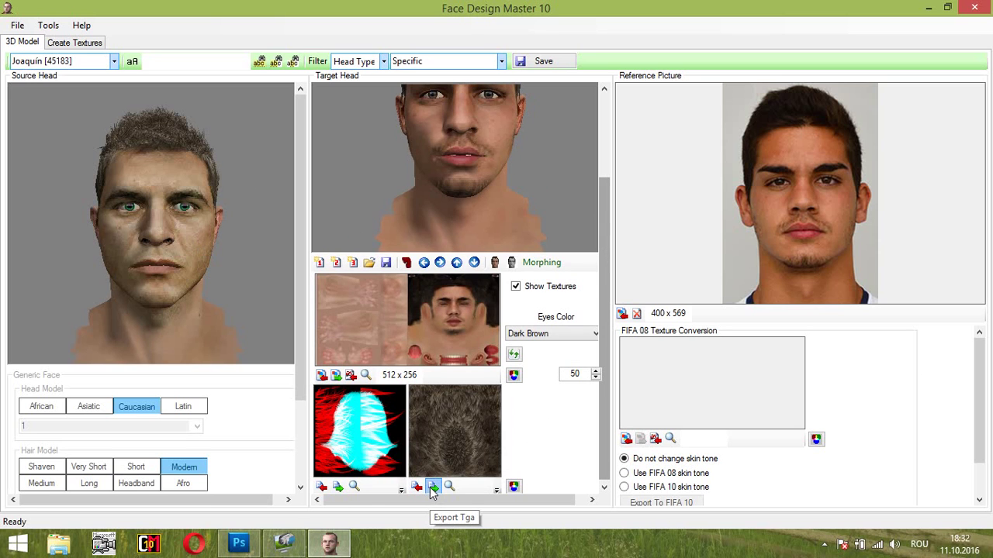
left_click(76, 145)
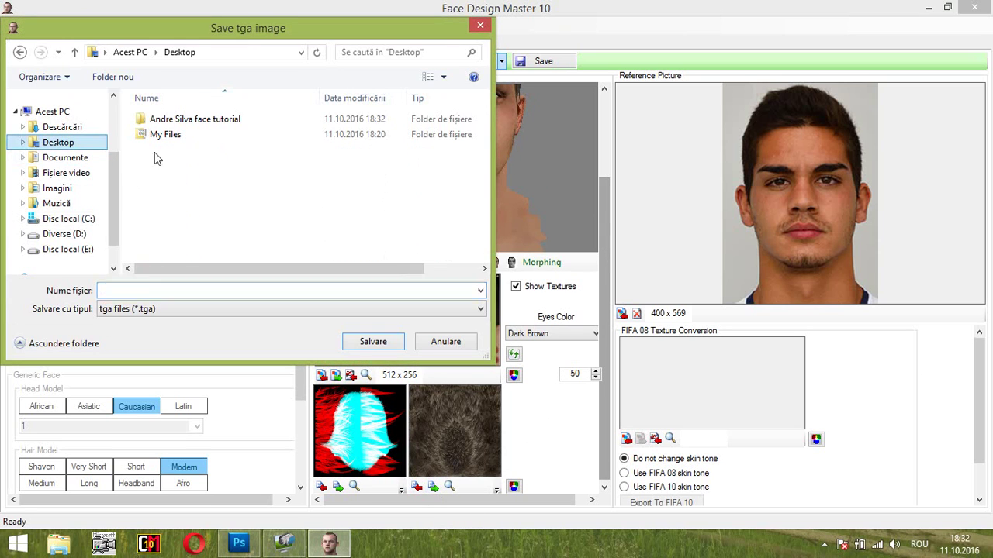
left_click(174, 123)
double_click(173, 124)
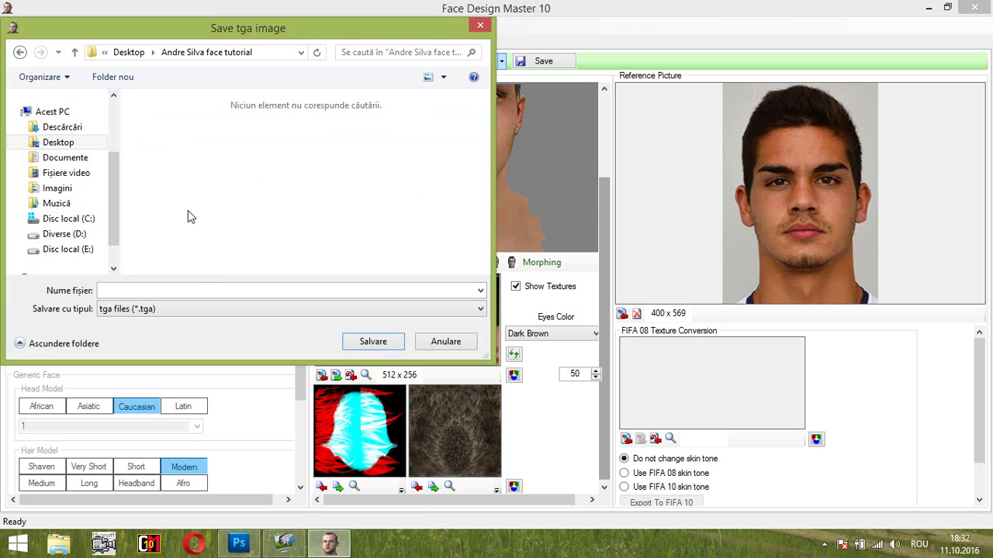
left_click(199, 291)
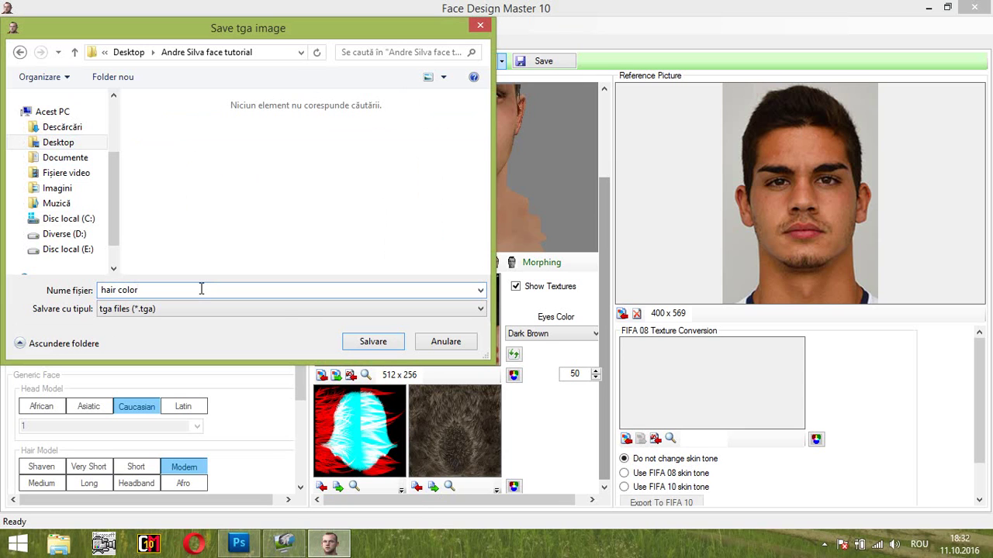
type("hair color")
left_click(367, 341)
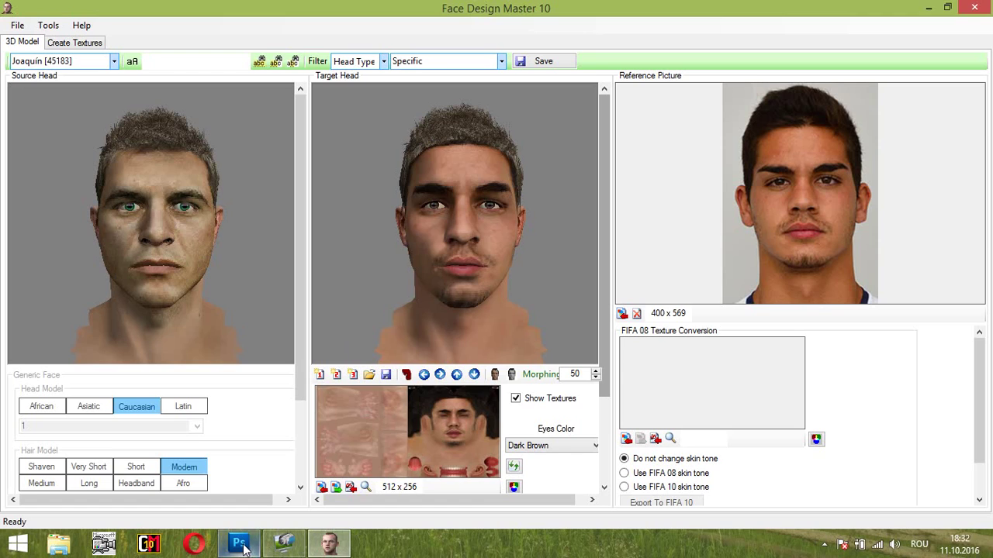
Step: Switch to Photoshop and open hair color.tga from the Andre Silva face tutorial folder
left_click(238, 542)
double_click(400, 323)
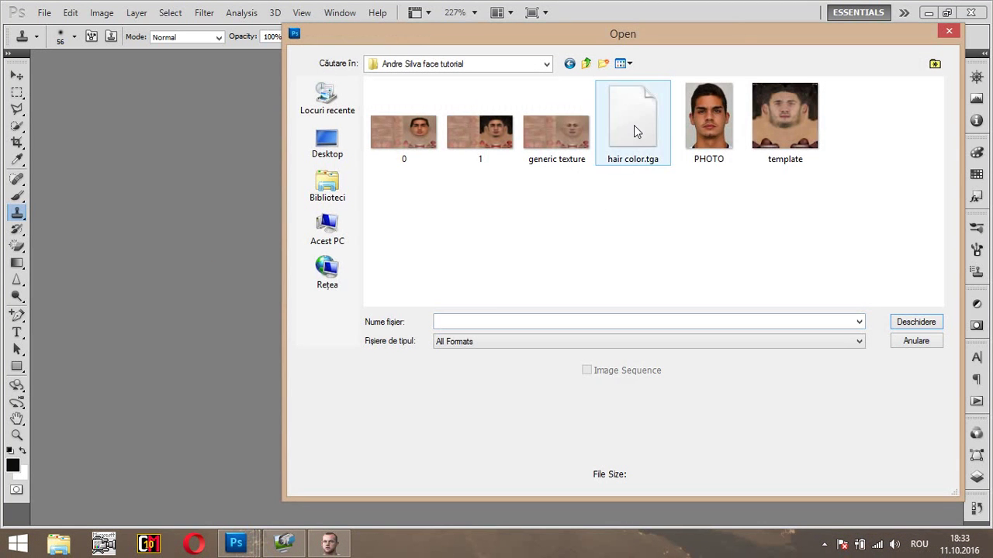
left_click(633, 126)
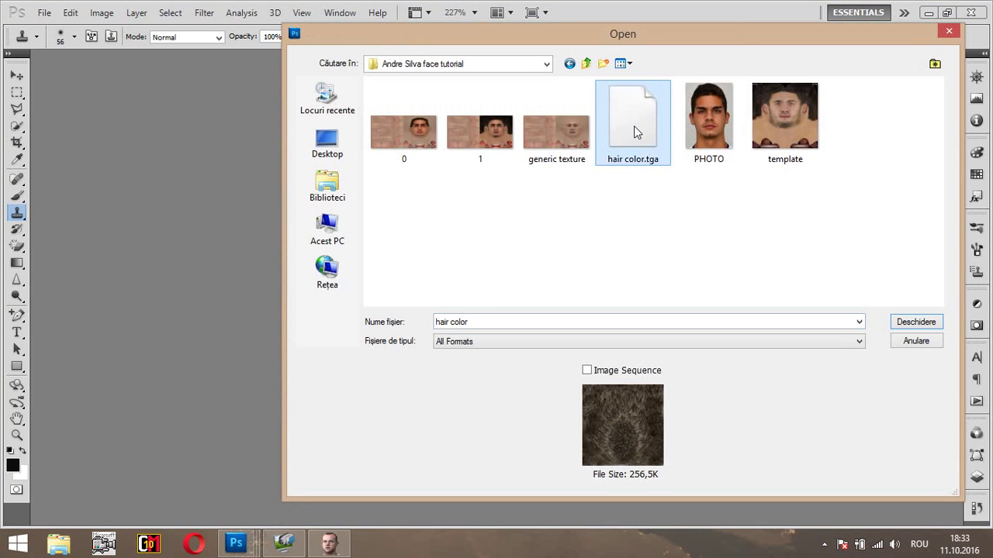
double_click(633, 125)
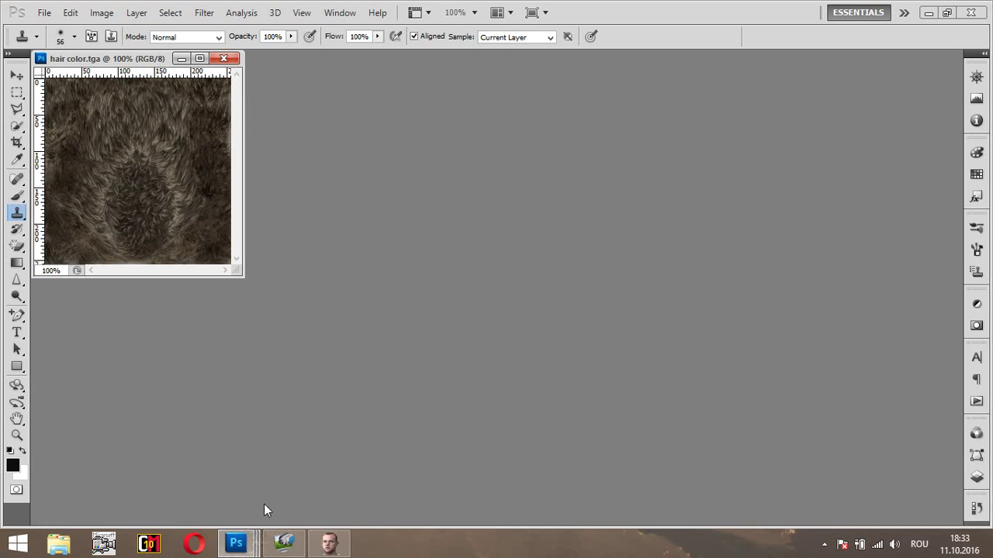
Step: Bring up the 0.png face texture and place the hair color.tga window next to the face for comparison
mouse_move(236, 543)
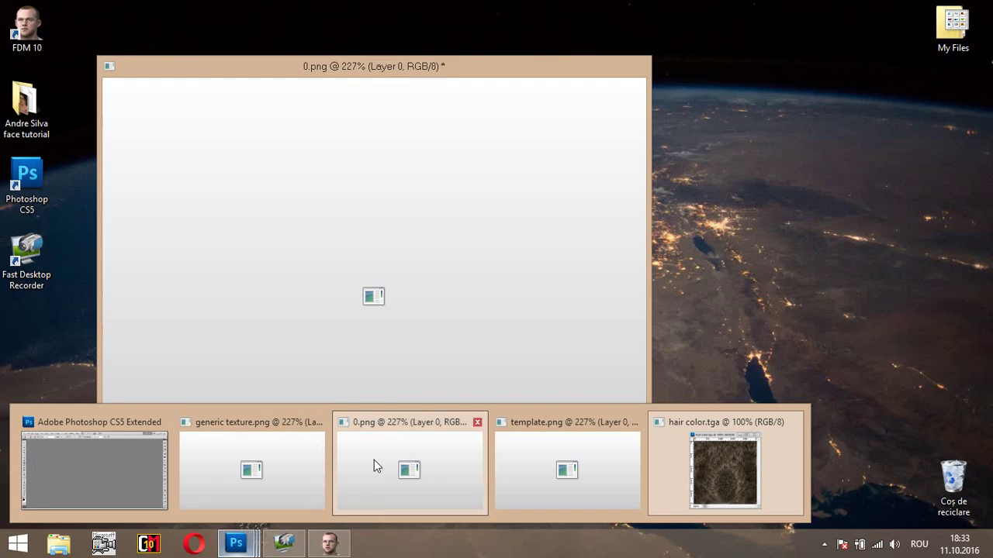
left_click(374, 460)
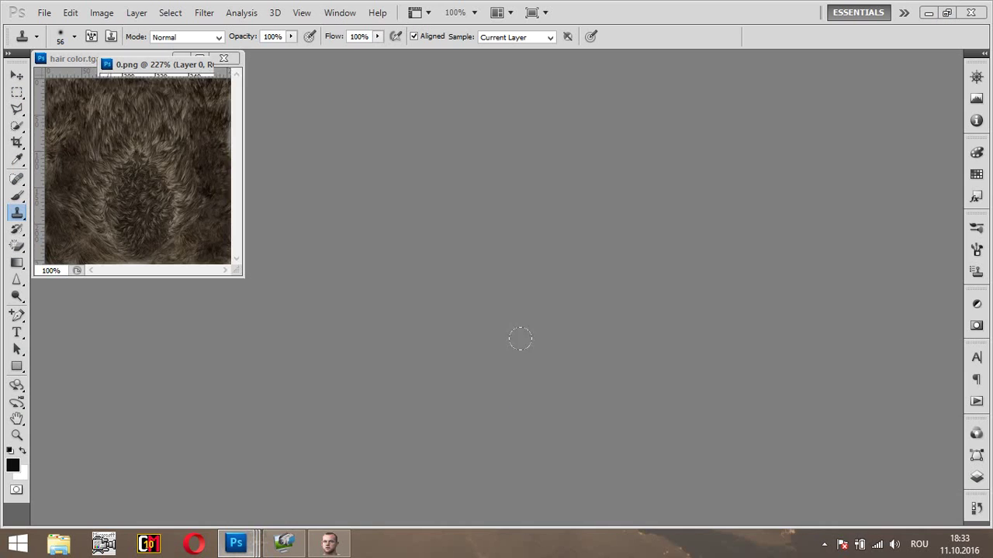
left_click_drag(67, 57, 109, 134)
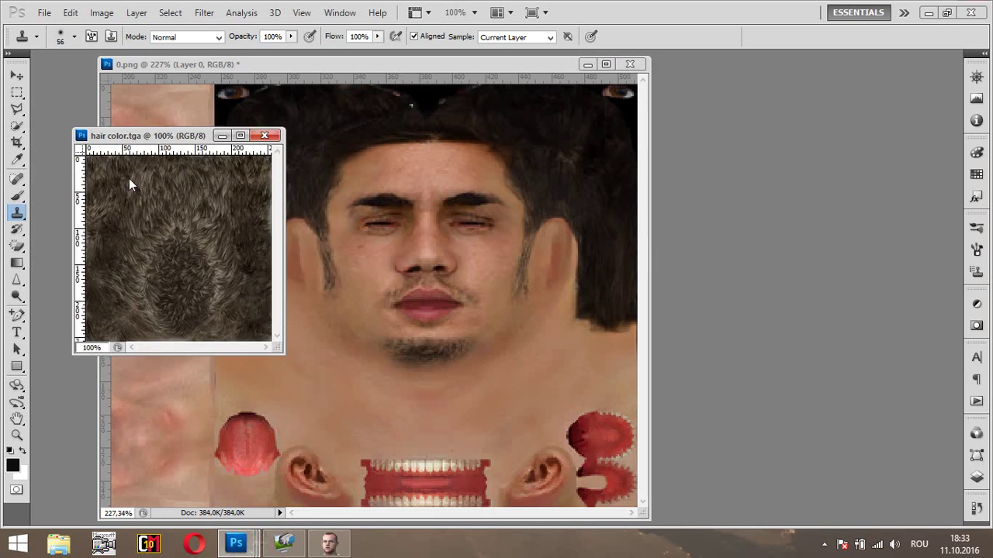
left_click_drag(129, 184, 161, 228)
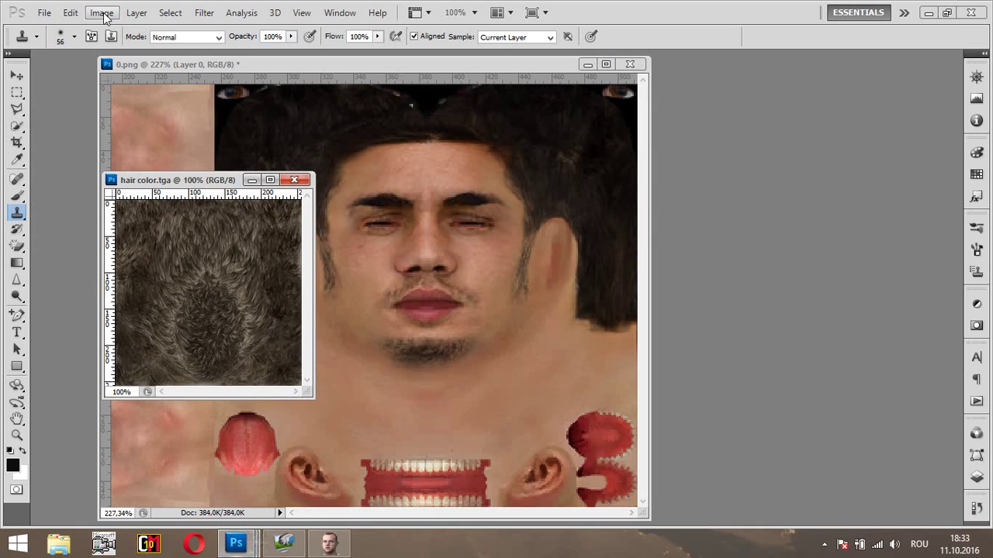
Step: Darken the hair colour texture with Brightness/Contrast, setting brightness to -64 and contrast to 94
left_click(106, 13)
mouse_move(232, 48)
left_click(308, 59)
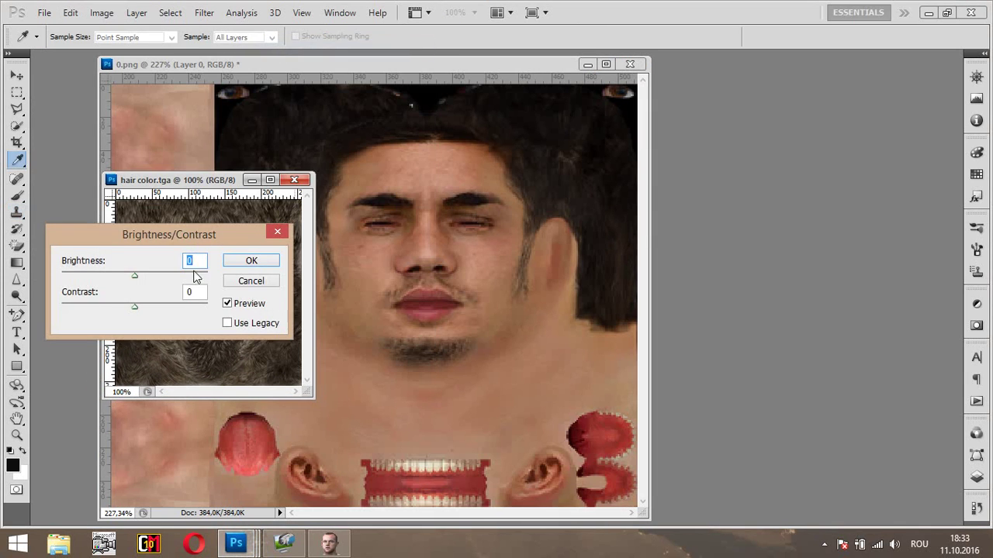
left_click_drag(220, 233, 815, 210)
left_click_drag(784, 281, 851, 281)
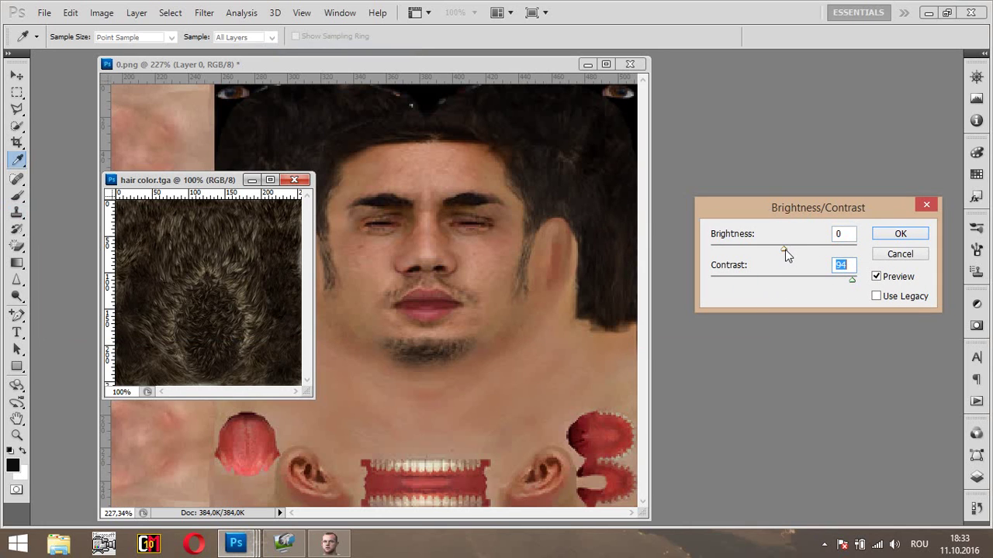
left_click_drag(785, 255, 752, 251)
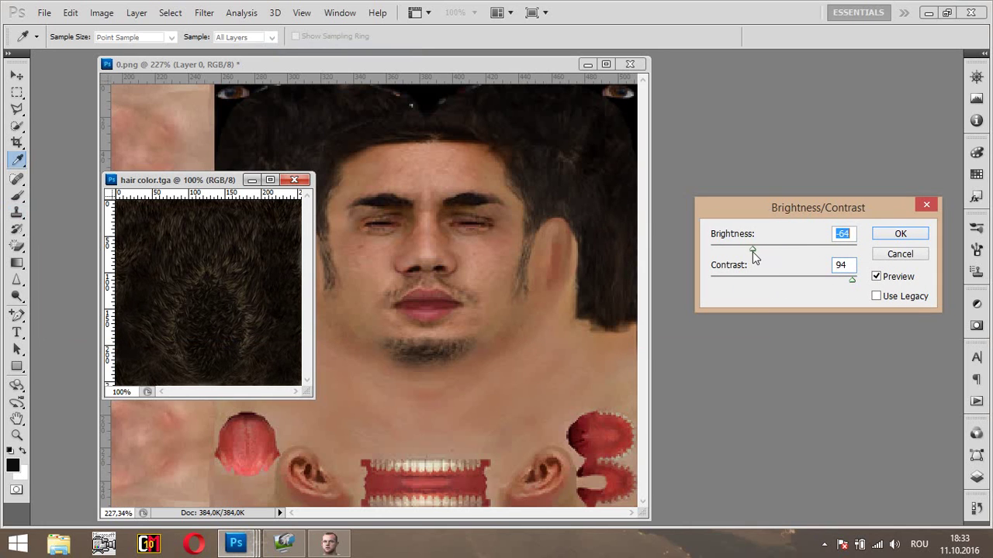
left_click(907, 235)
Step: Save the edited hair color.tga in place
key("s")
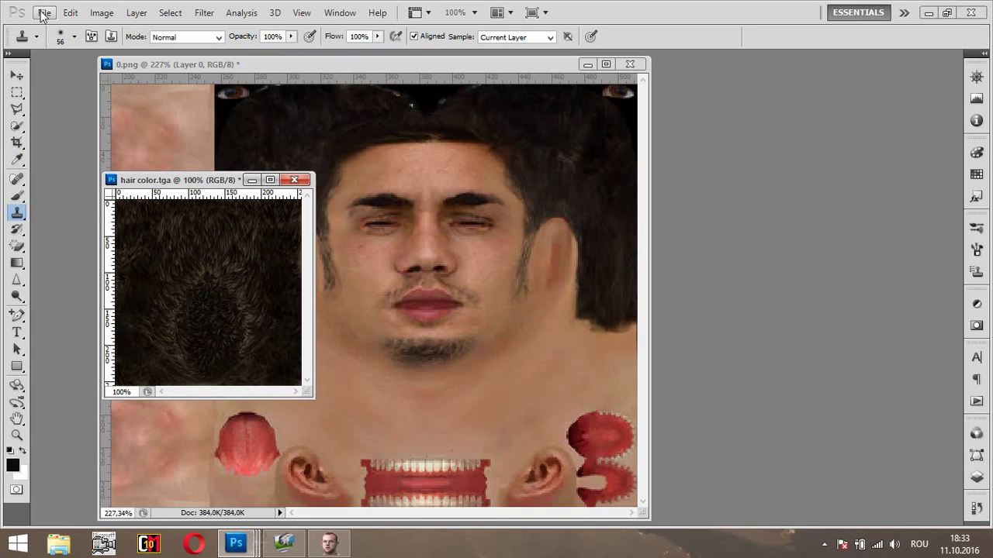
left_click(43, 12)
left_click(102, 221)
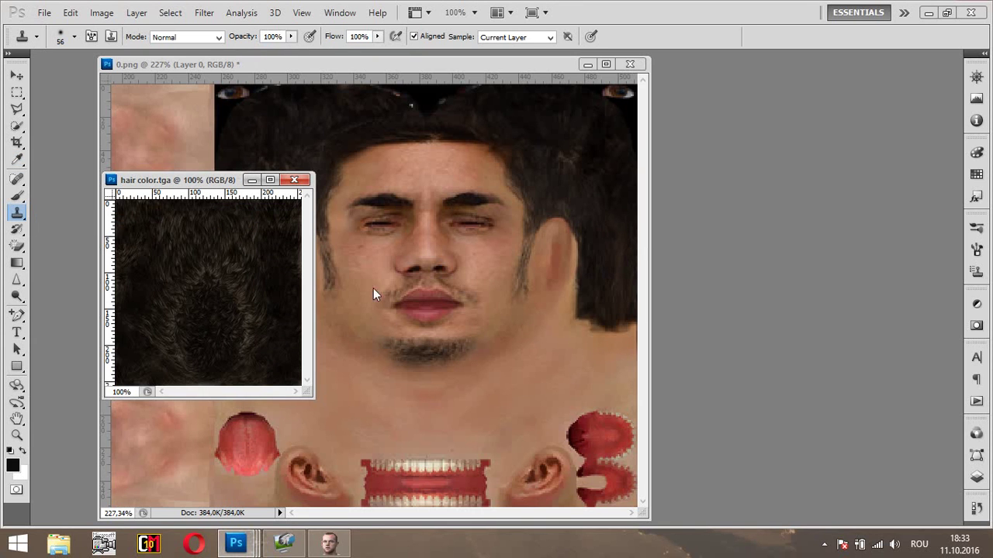
Step: Switch to Face Design Master 10, import hair color.tga from the Andre Silva face tutorial folder as the target head's hair colour, and inspect the head
left_click(329, 543)
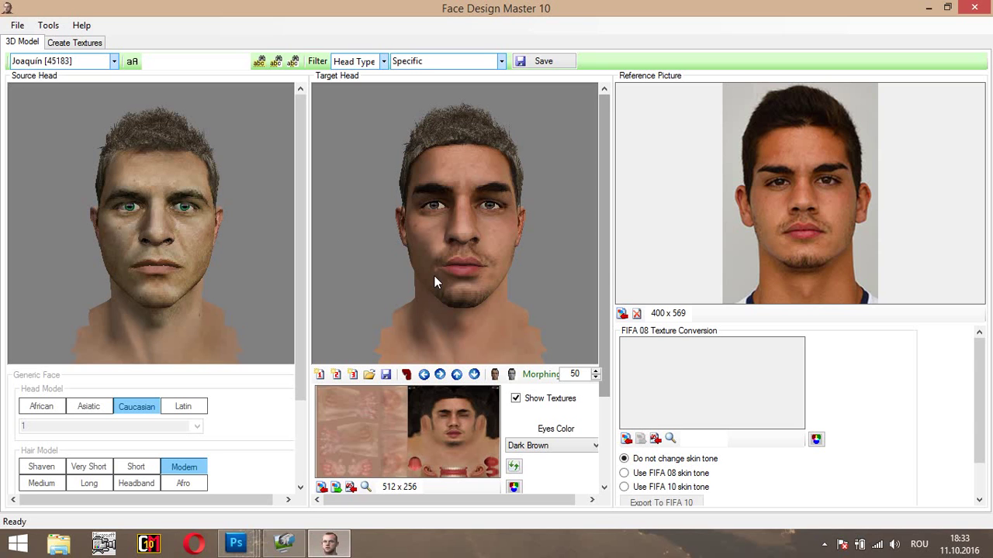
left_click_drag(433, 283, 512, 283)
scroll(604, 257, "down", 3)
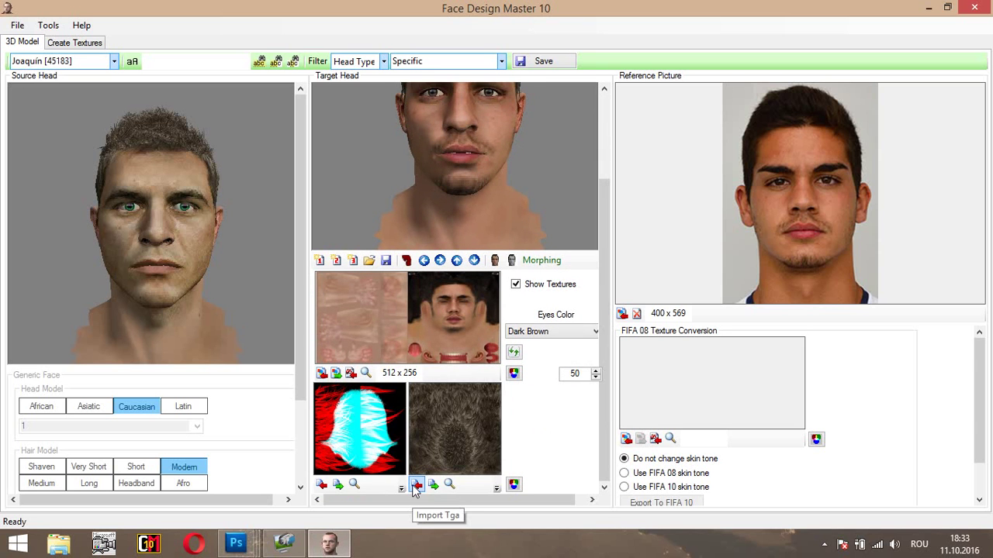
left_click(416, 485)
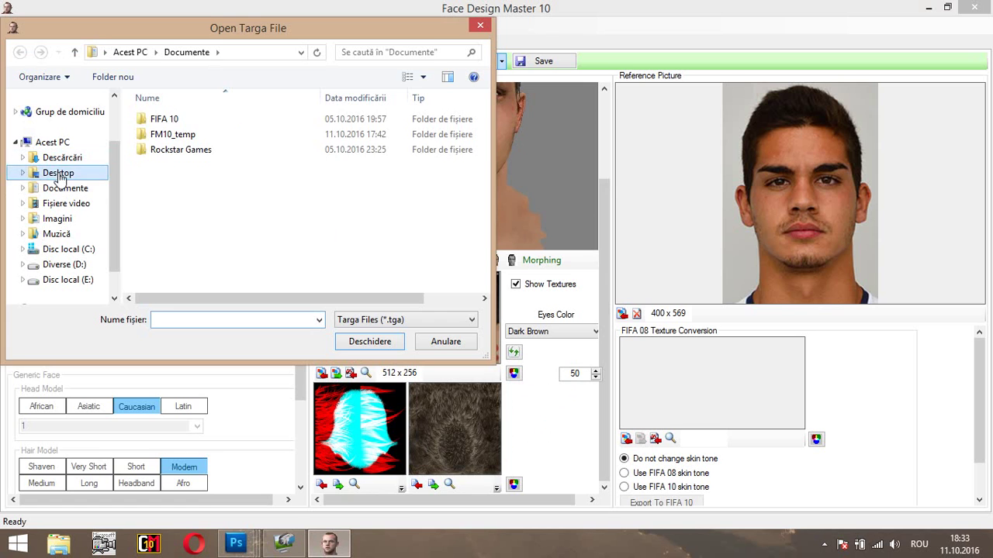
left_click(60, 174)
double_click(173, 122)
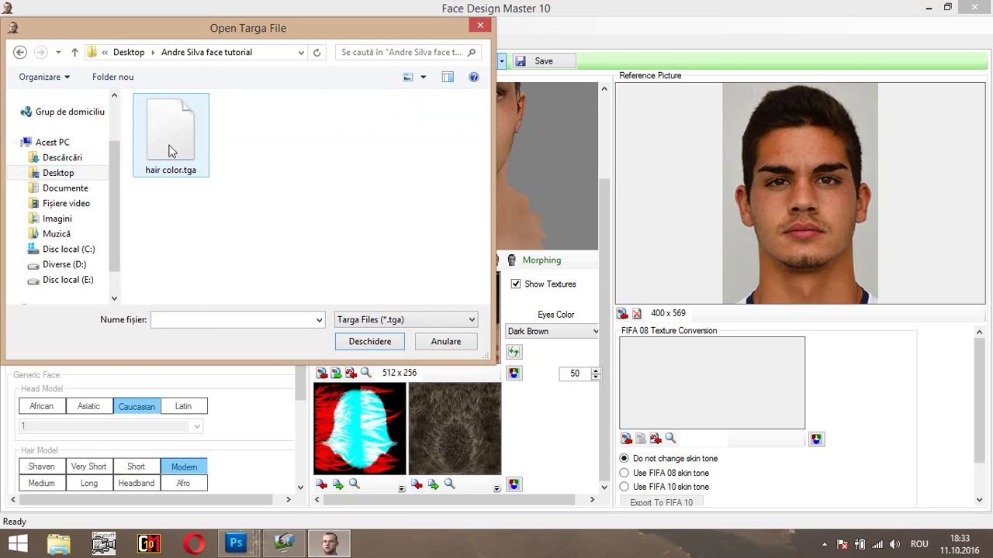
double_click(171, 152)
left_click_drag(476, 223, 469, 245)
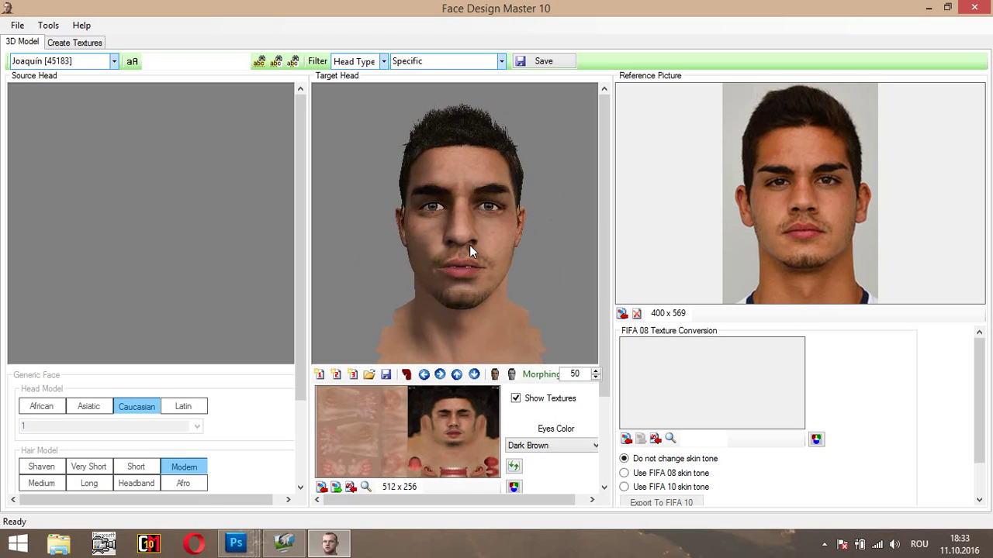
left_click(176, 243)
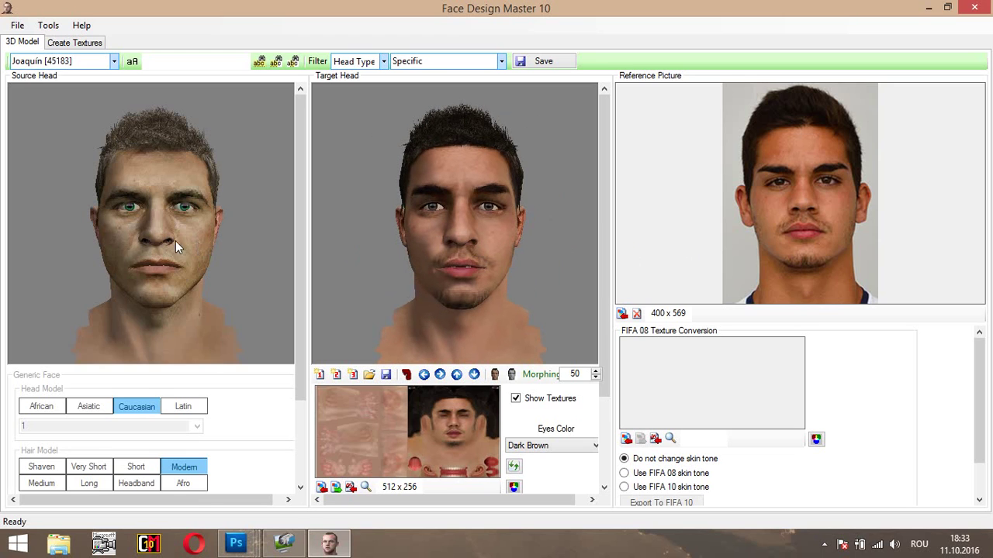
Step: Save the target head's model as "head model" in the Andre Silva face tutorial folder
left_click(386, 376)
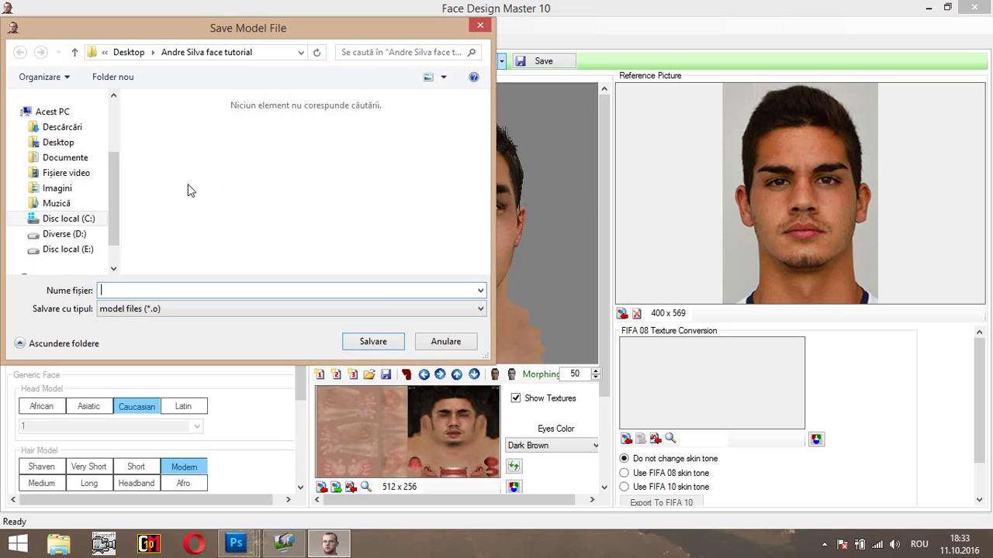
type("head model")
left_click(370, 349)
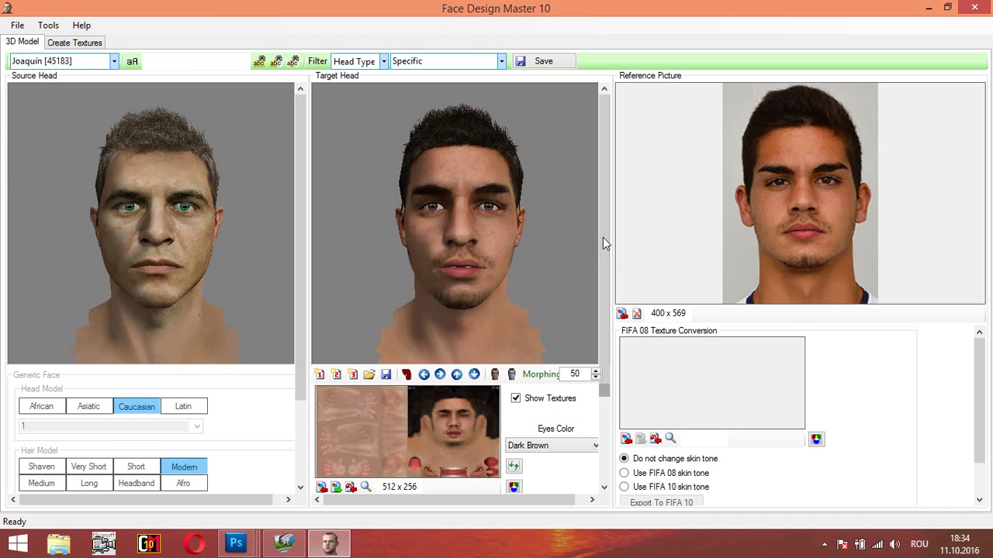
Step: Export the target head's red and cyan hair texture as TGA file "hair texture" in the Andre Silva face tutorial folder
scroll(603, 237, "down", 3)
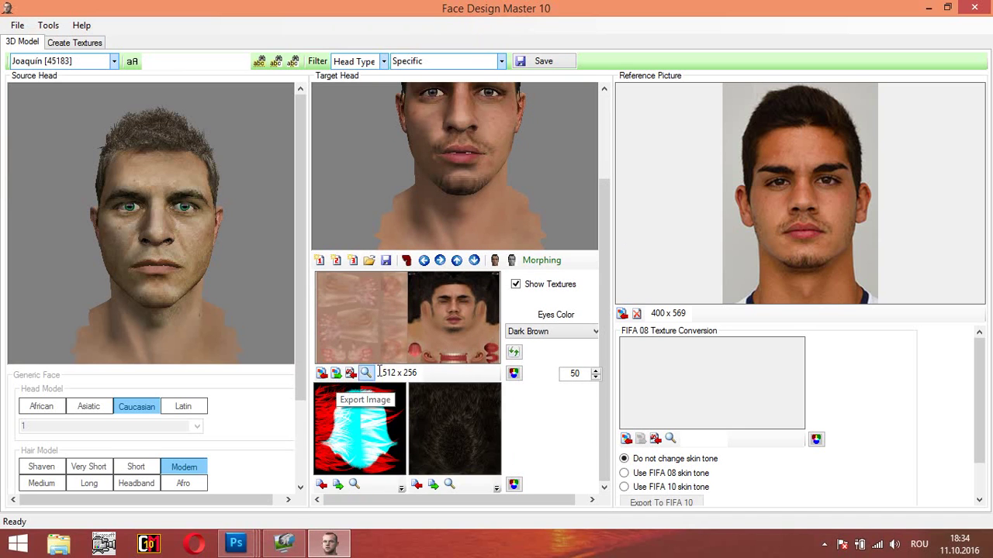
left_click(337, 485)
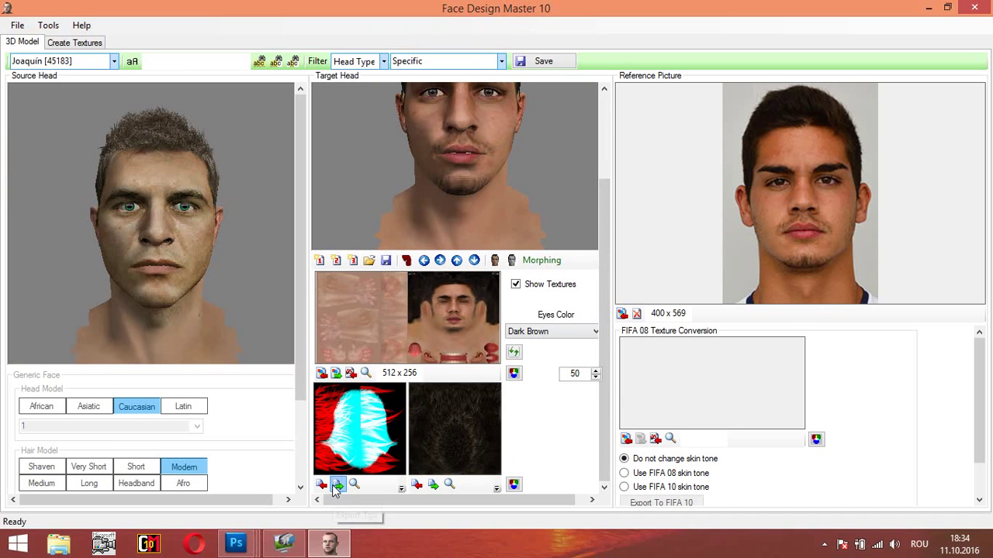
type("hair")
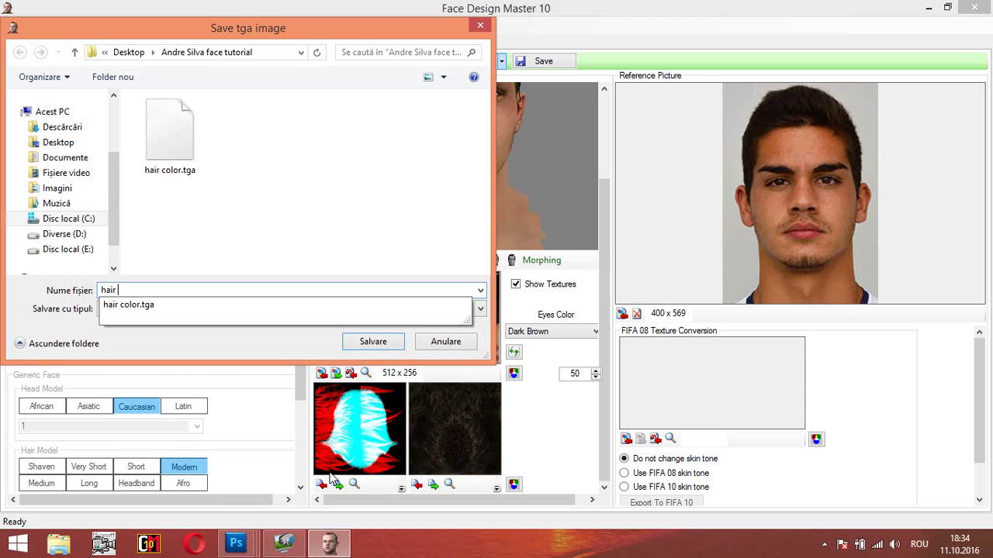
type(" r")
key("BackSpace")
type("texture")
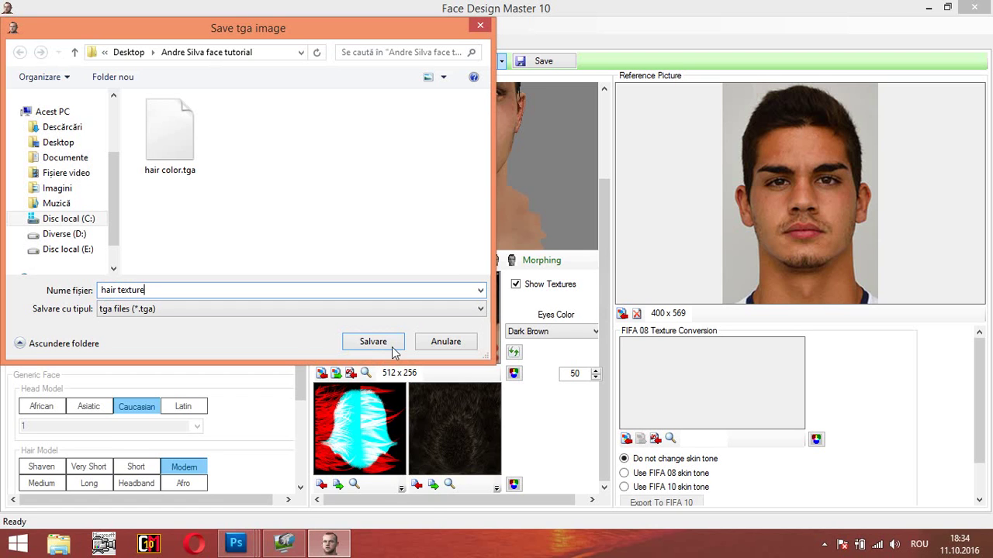
left_click(371, 342)
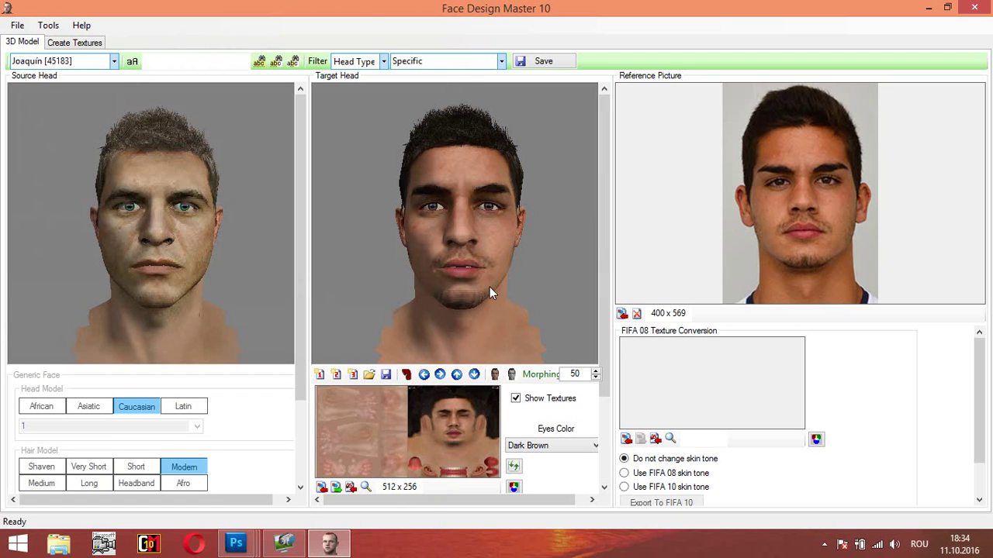
Step: Check the target head once more, close Face Design Master 10 and show the desktop
mouse_move(489, 287)
left_mouse_down()
mouse_move(570, 286)
mouse_move(487, 284)
left_mouse_up()
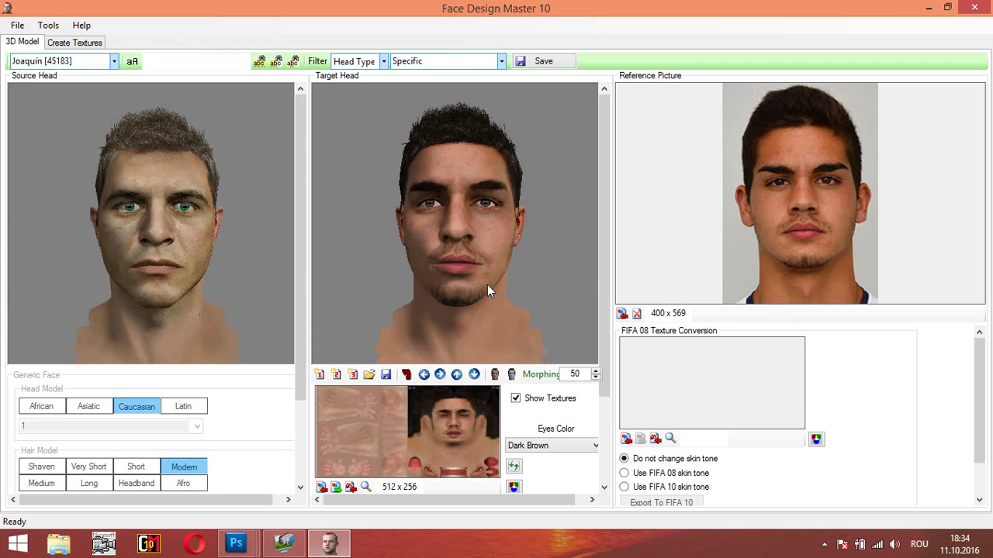
left_click(971, 12)
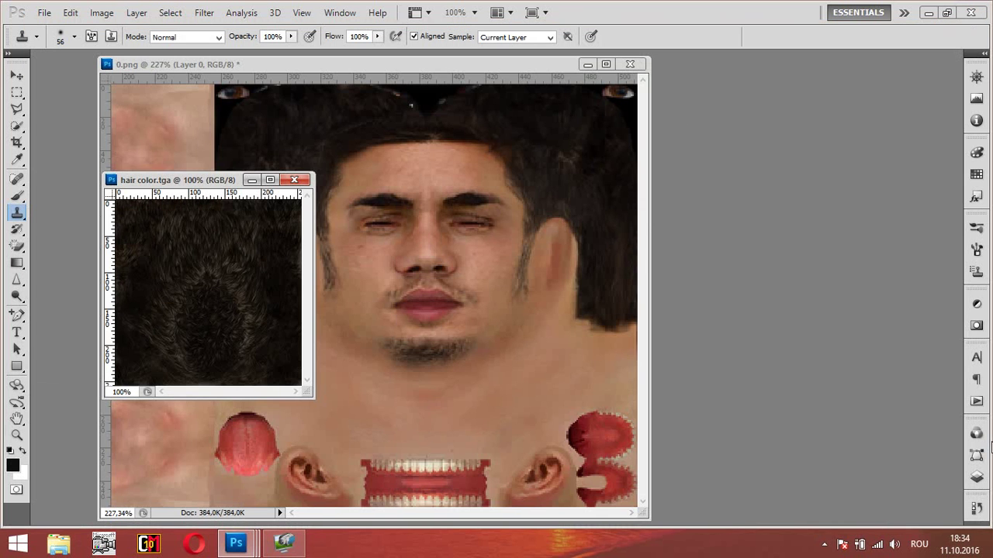
key("super+d")
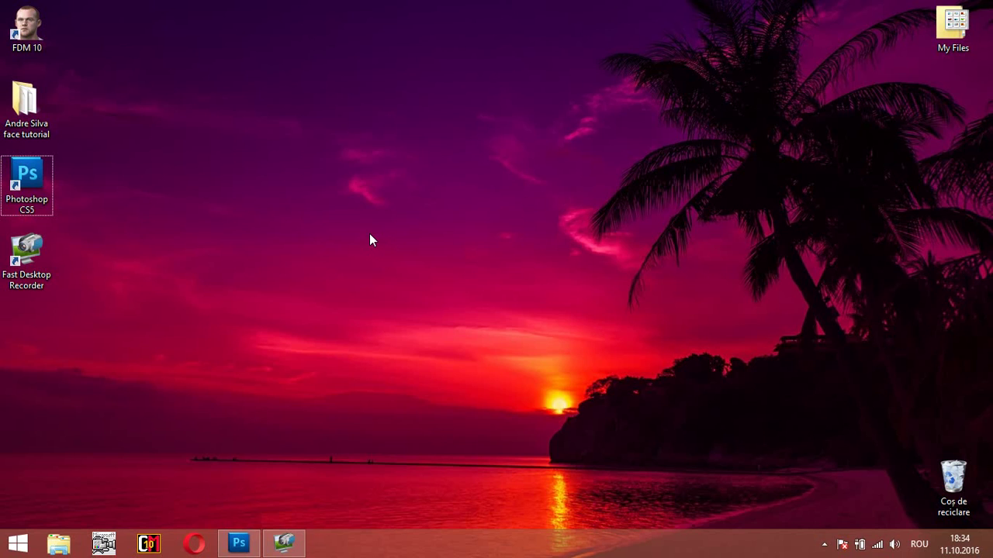
Step: Start Creation Master 10 and open the FIFA 10 game data
left_click(148, 543)
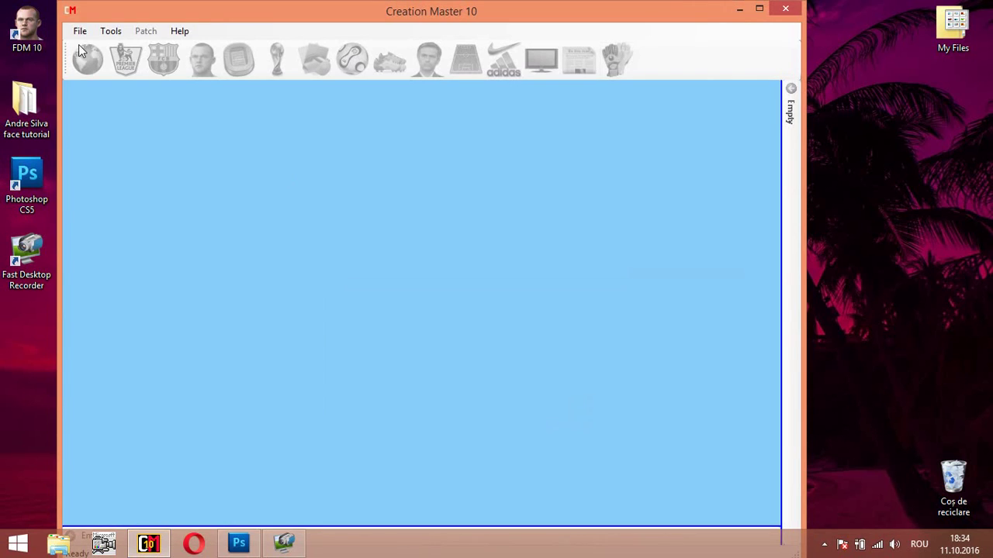
left_click(79, 31)
left_click(98, 50)
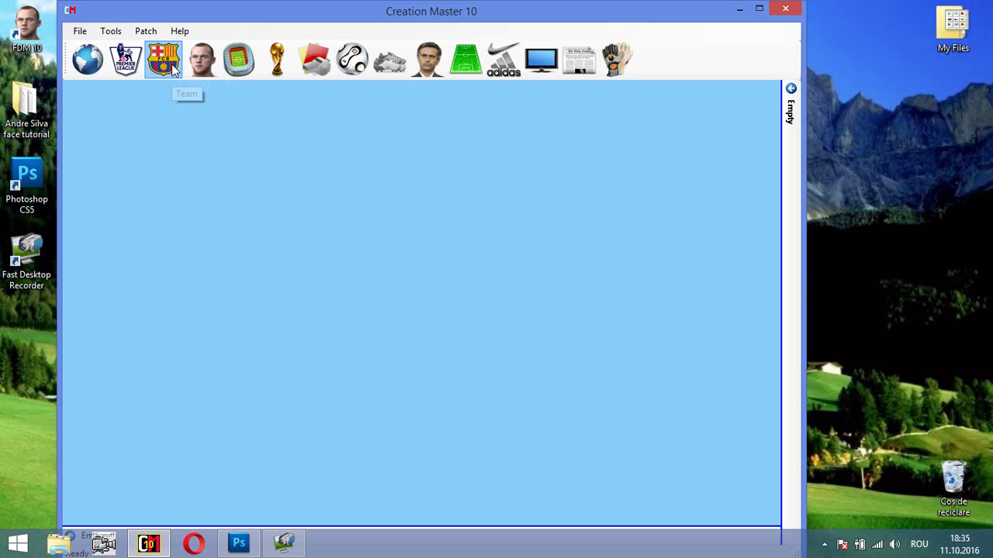
Step: Open the team editor and select the team FC Porto
left_click(166, 69)
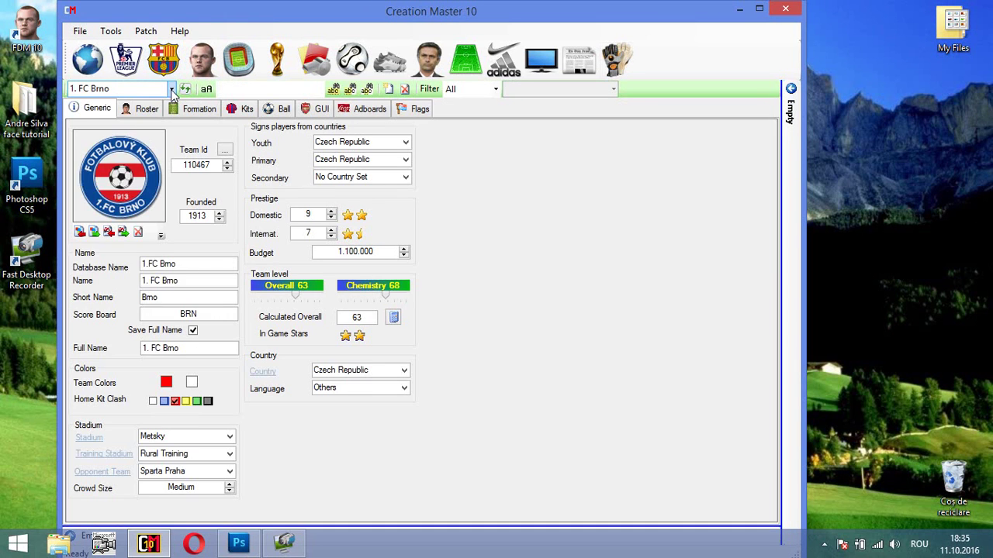
left_click(168, 89)
type("fc")
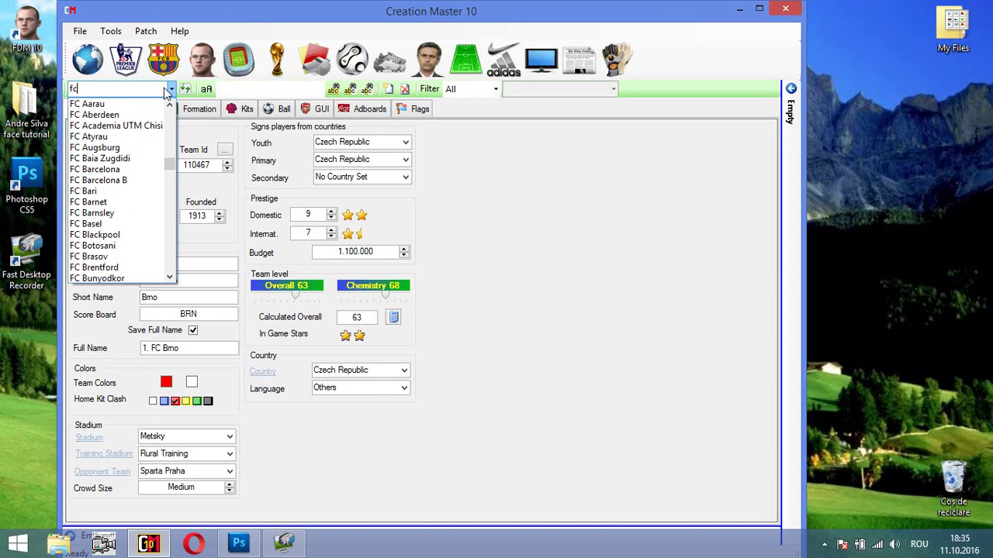
type(" port")
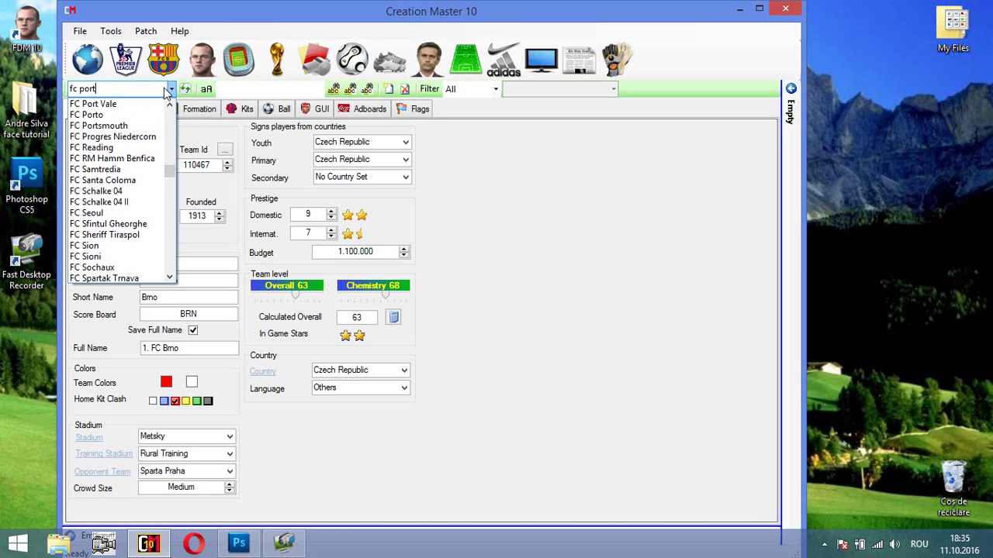
type("o")
left_click(109, 104)
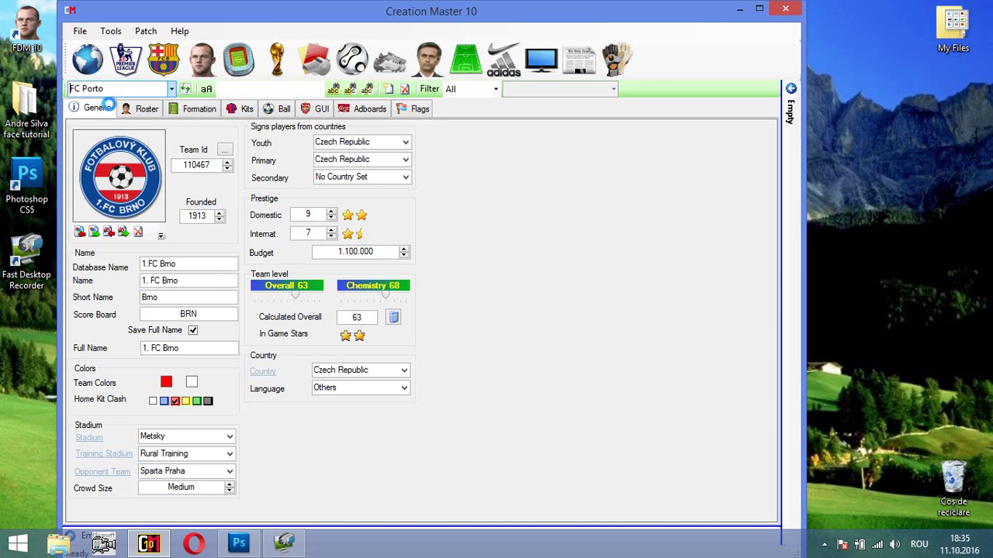
Step: Open André Silva's player record from the FC Porto roster and show his face settings
left_click(145, 110)
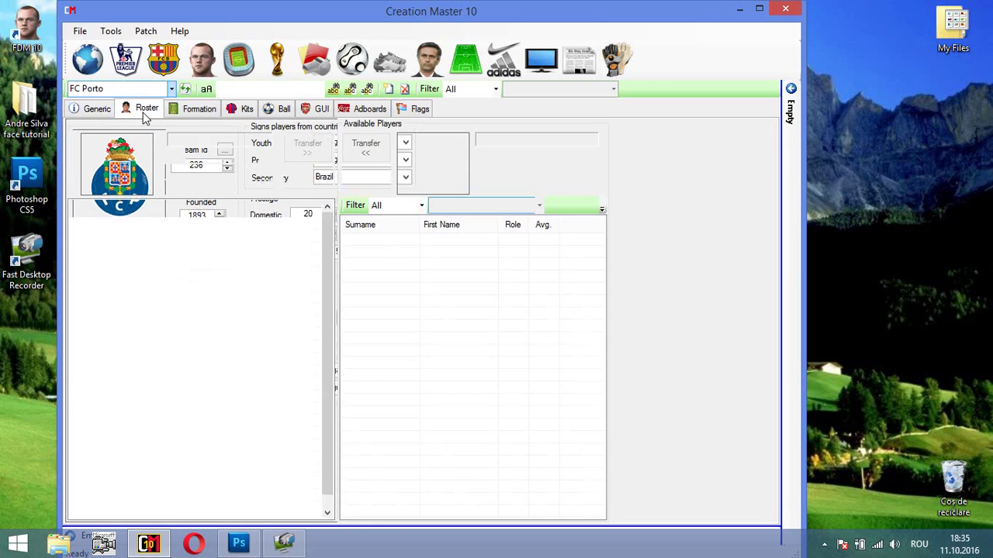
left_click(183, 377)
scroll(183, 379, "down", 1)
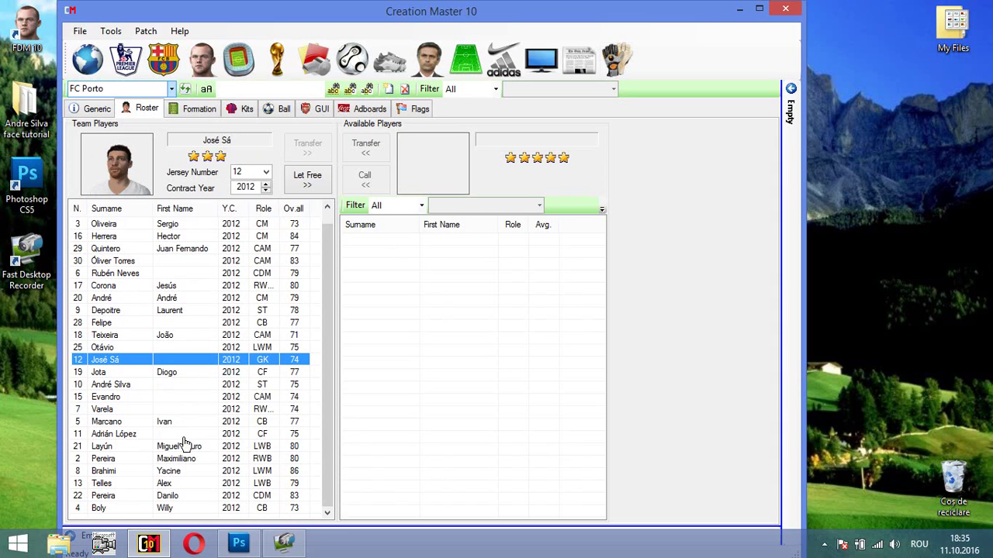
left_click(128, 385)
double_click(128, 385)
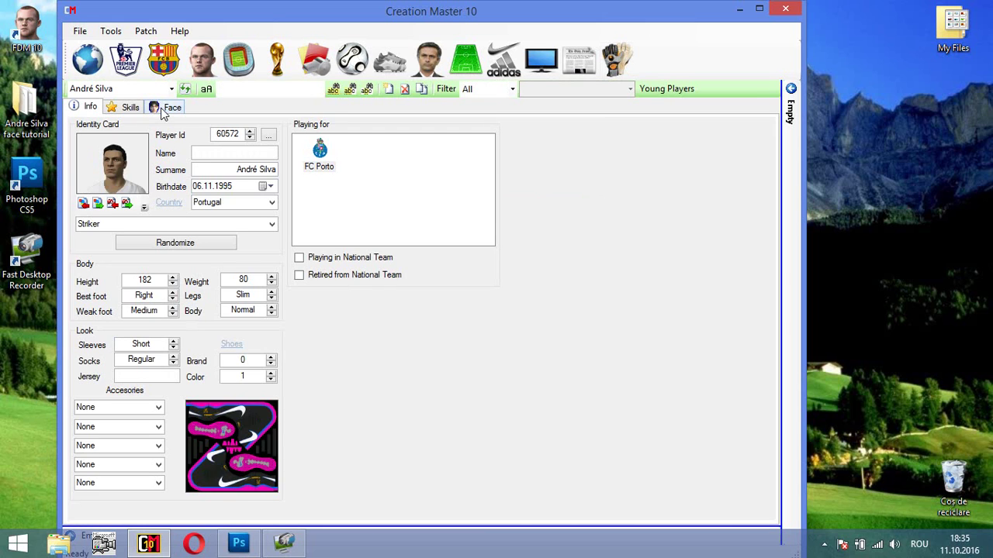
left_click(171, 106)
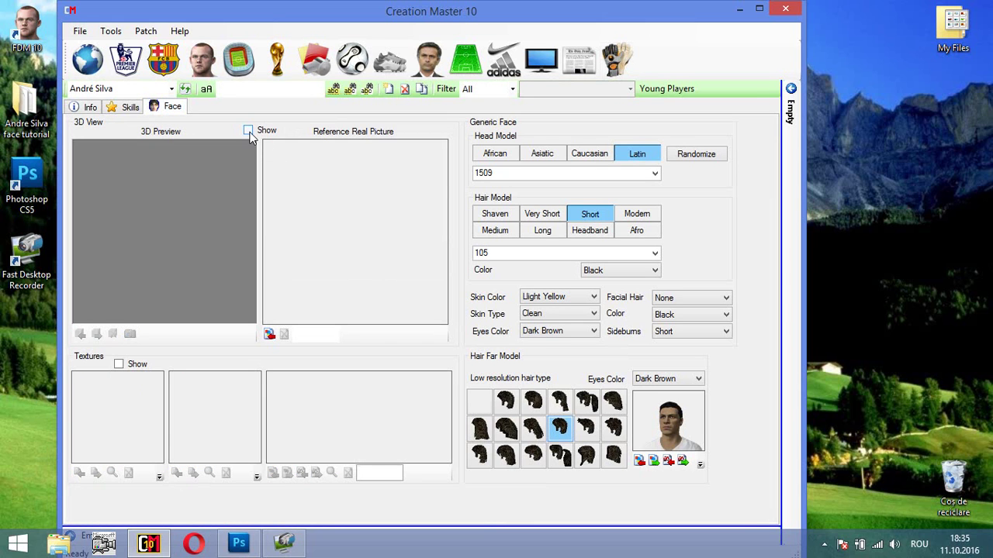
Step: Show the 3D preview and import head model.o from the desktop's Andre Silva face tutorial folder as the player's 3D model
left_click(248, 131)
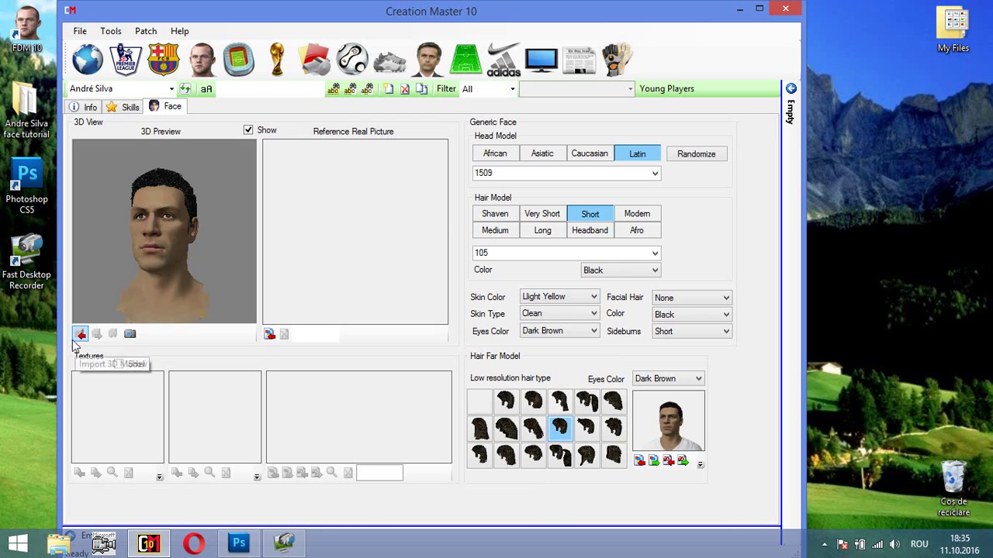
left_click(80, 333)
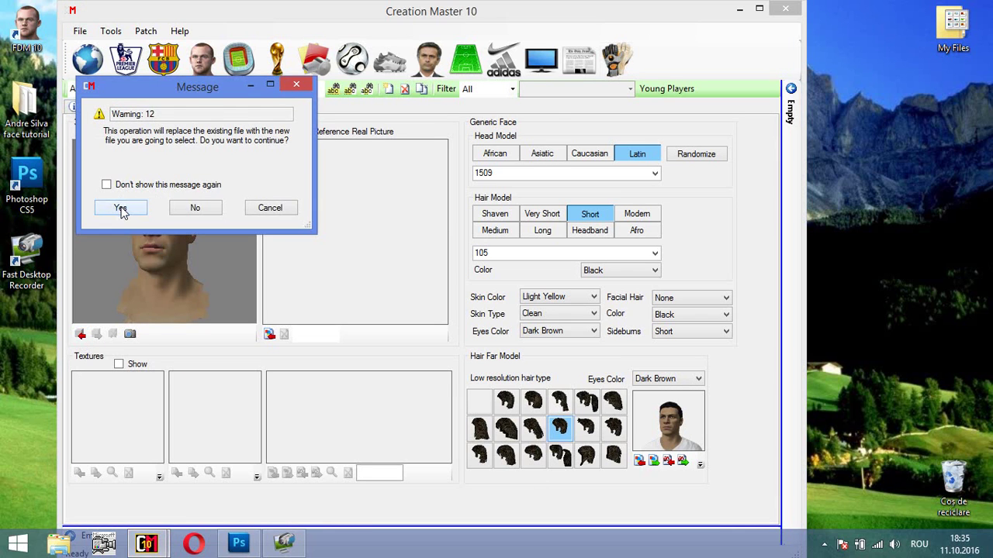
left_click(120, 210)
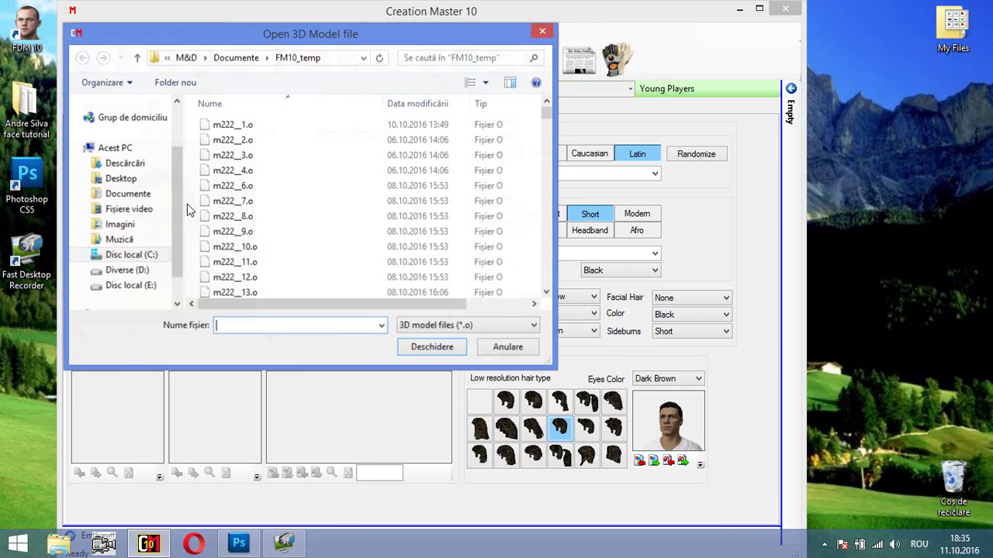
left_click(138, 178)
double_click(237, 126)
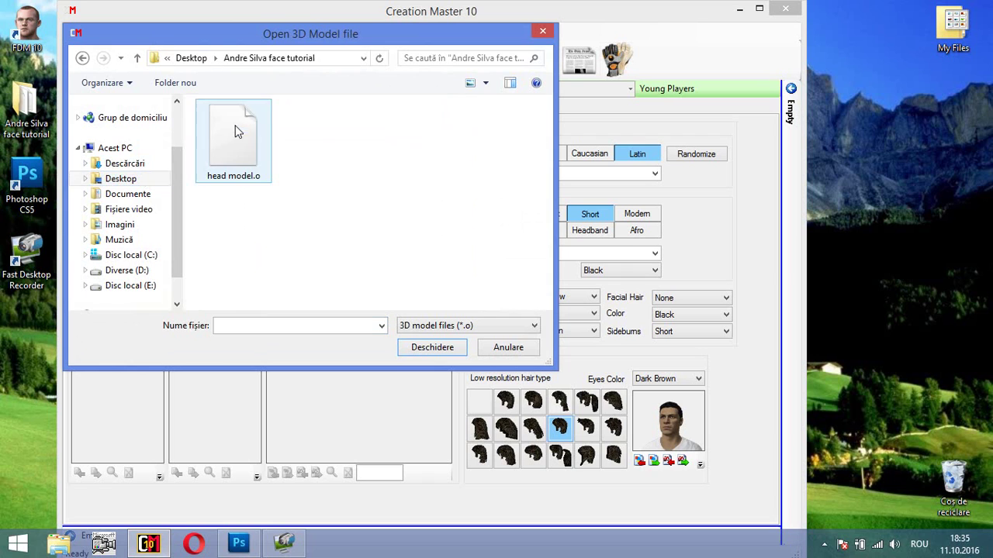
double_click(246, 137)
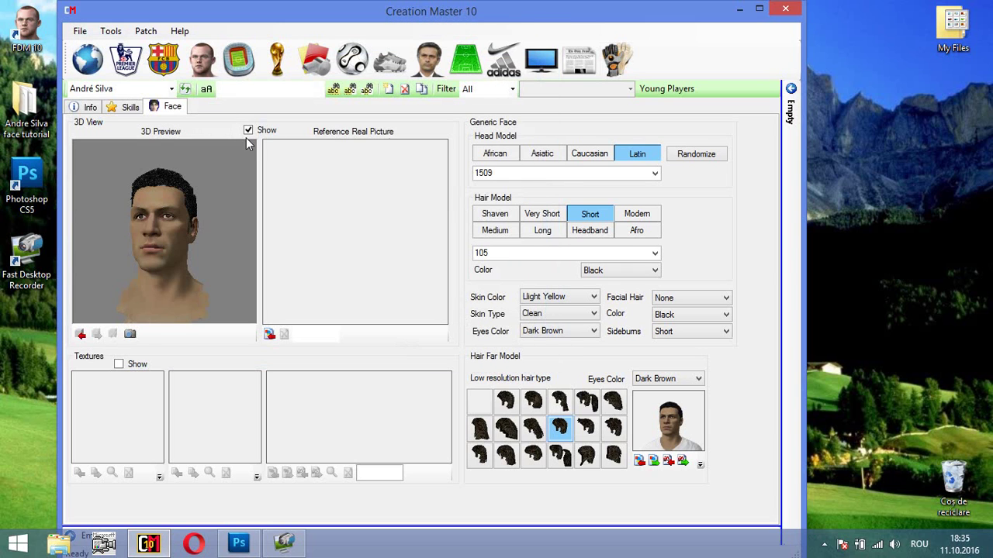
Step: Show the textures and import hair color.tga from the Andre Silva face tutorial folder into the first texture slot
left_click(119, 364)
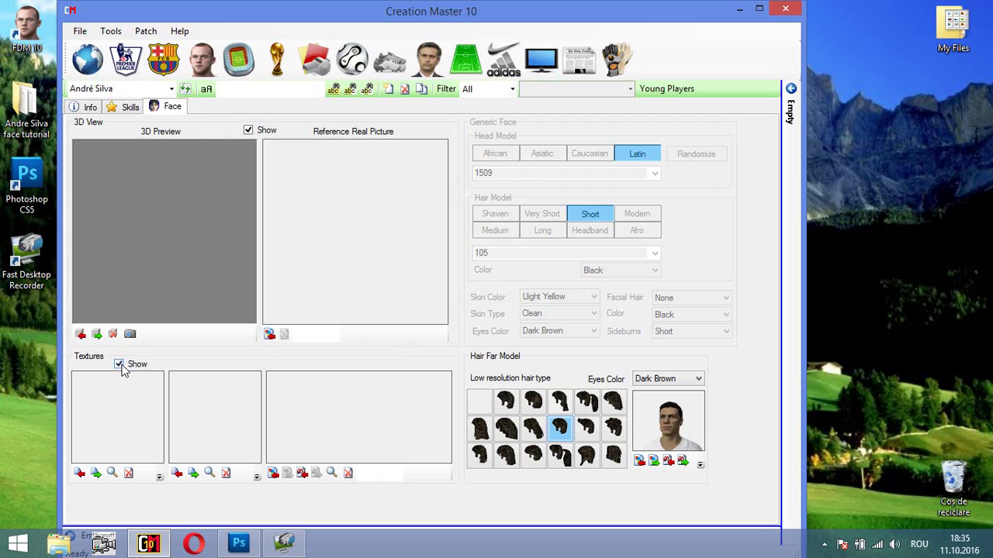
left_click(80, 473)
left_click(124, 179)
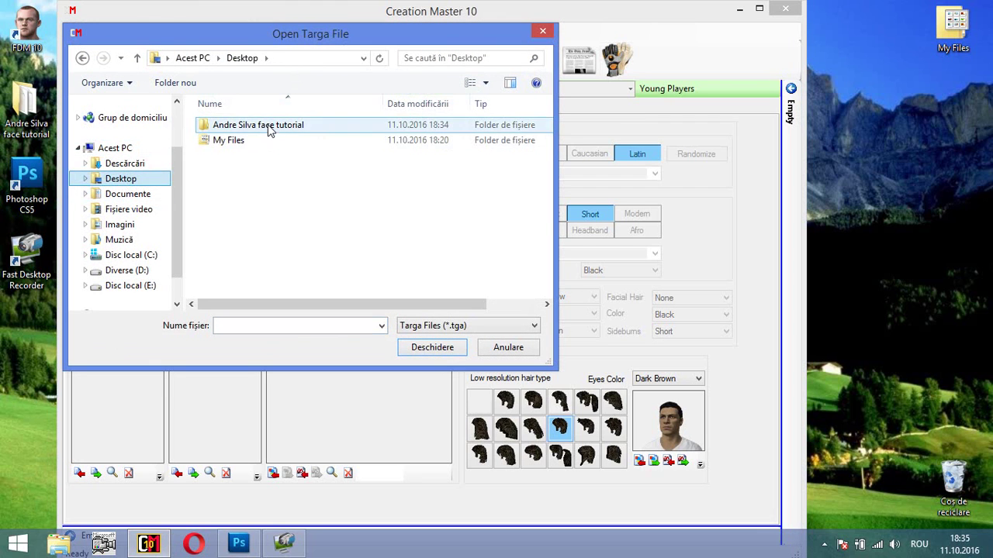
double_click(267, 128)
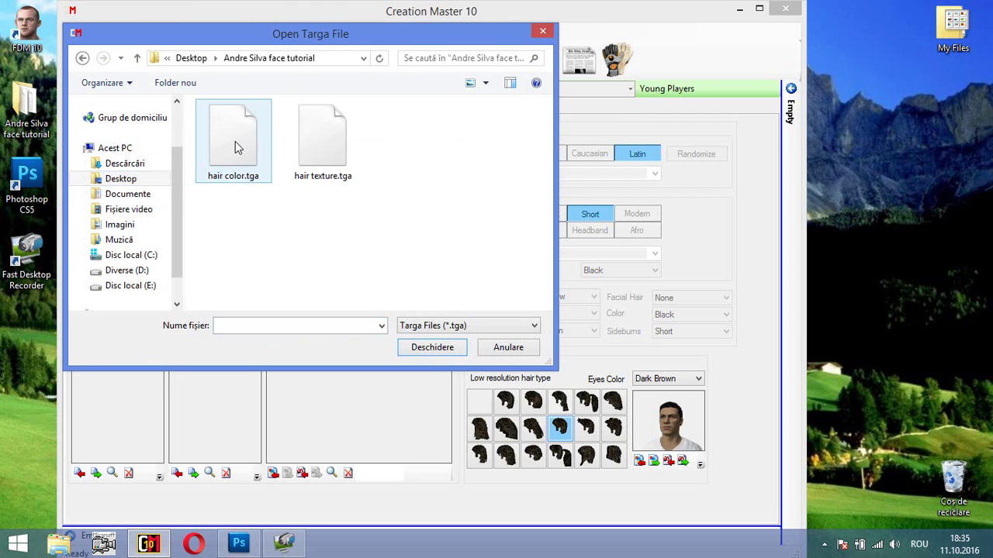
double_click(235, 141)
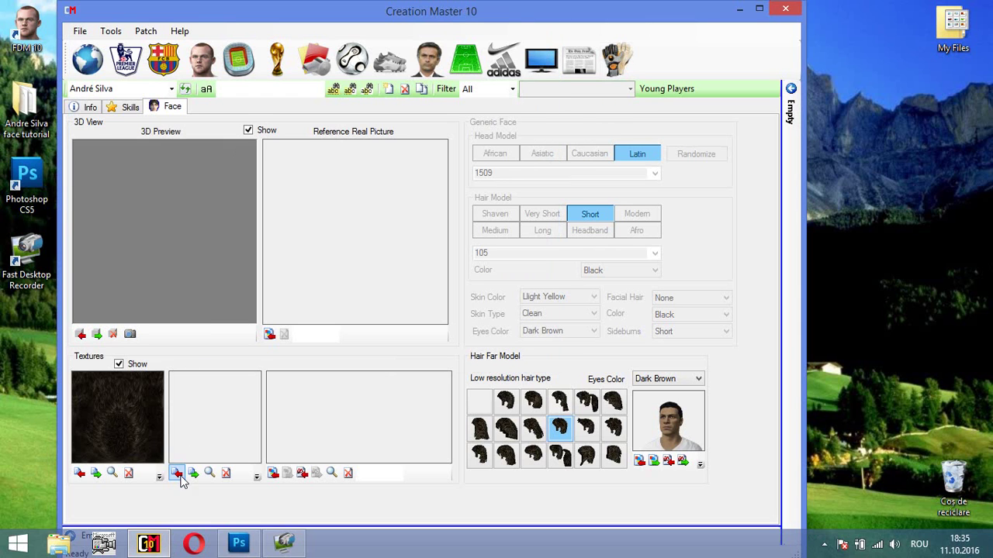
Step: Import hair texture.tga from the Andre Silva face tutorial folder into the second texture slot
left_click(177, 473)
left_click(126, 179)
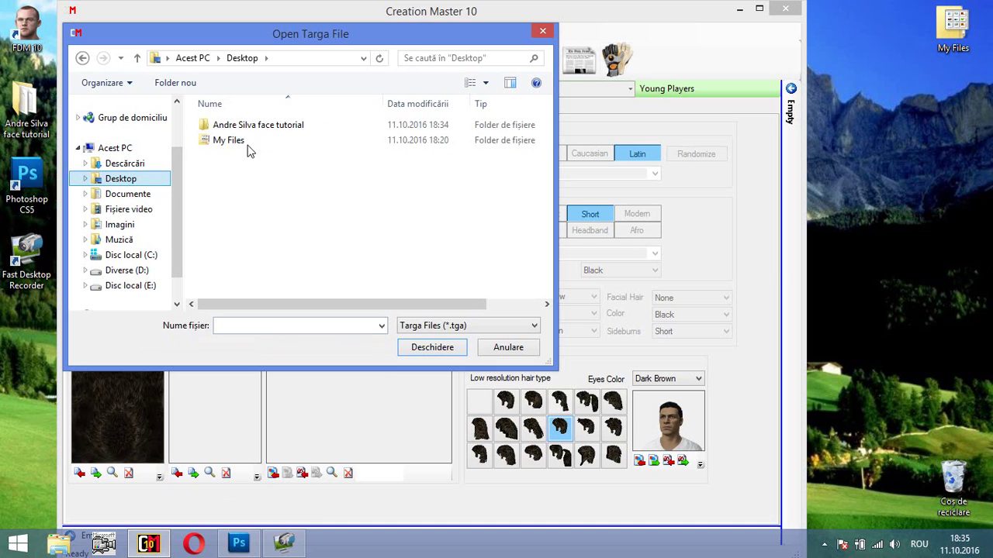
double_click(262, 134)
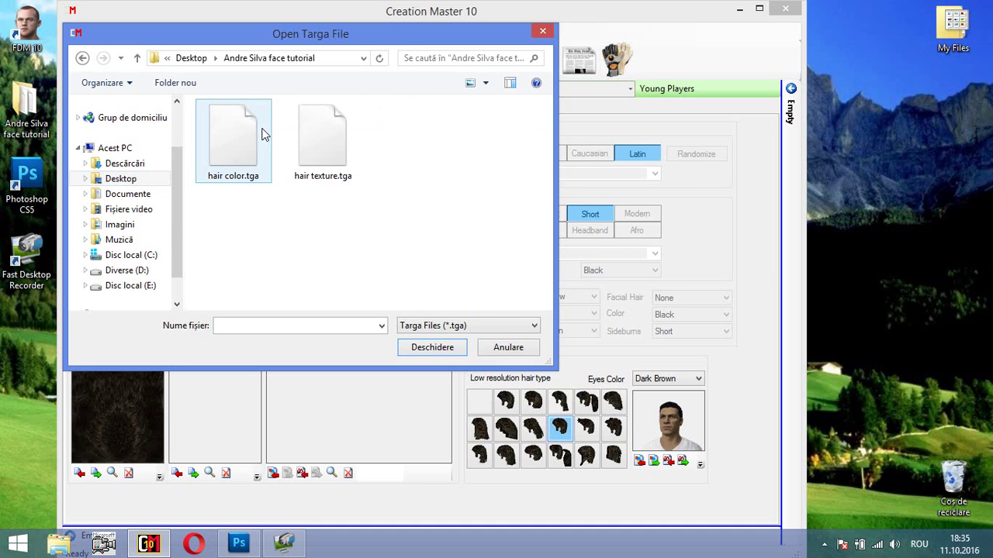
double_click(325, 140)
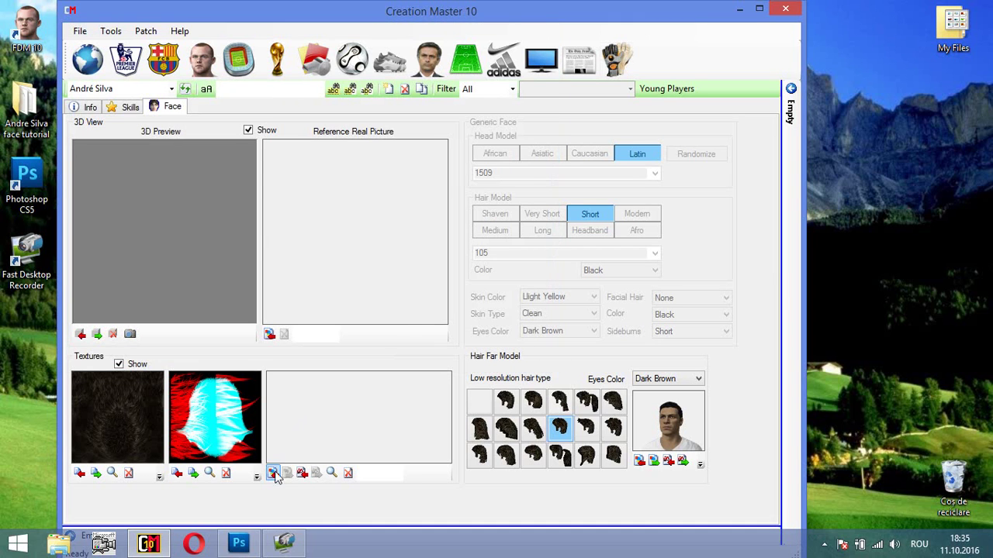
Step: Import image 1 from the Andre Silva face tutorial folder as the face texture in the wide third slot
left_click(273, 473)
left_click(112, 179)
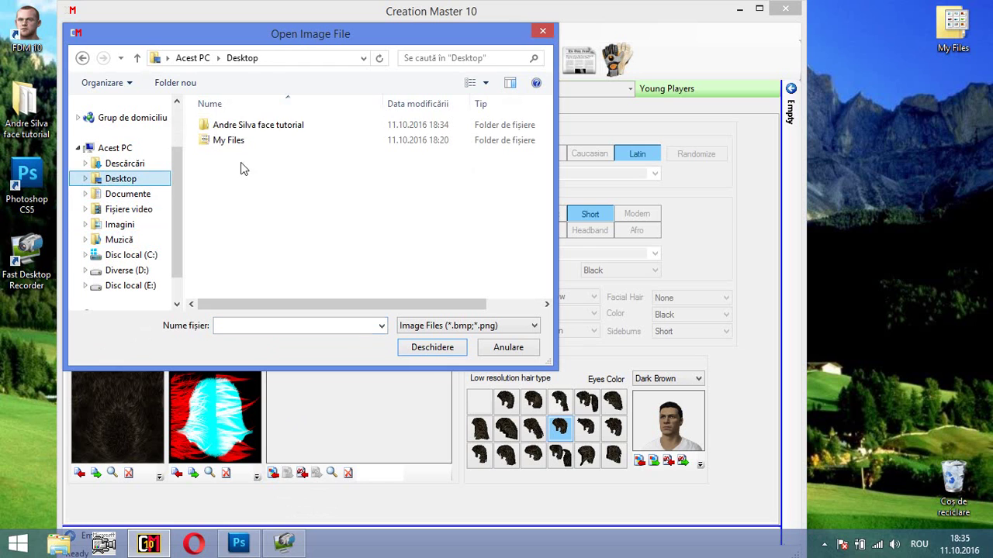
left_click(277, 127)
double_click(277, 128)
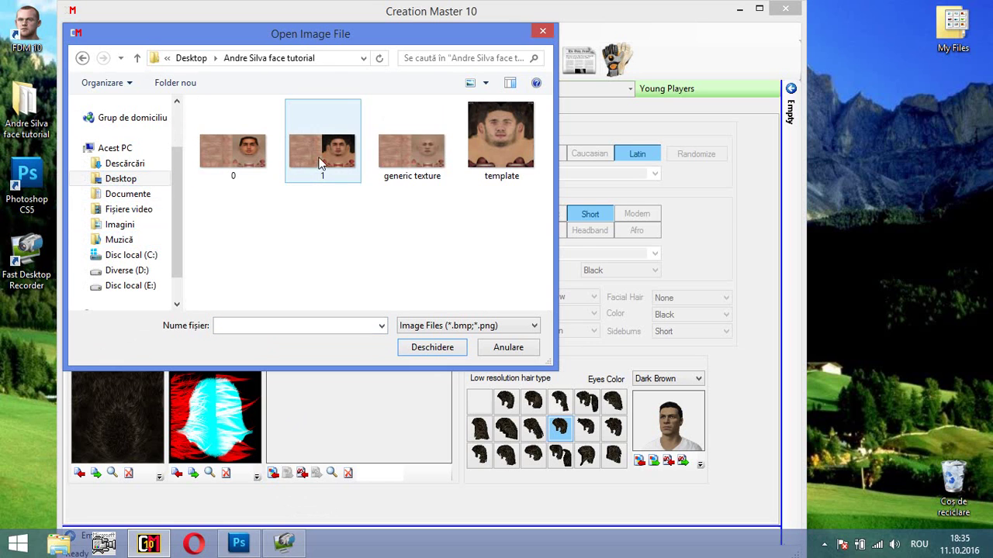
double_click(317, 154)
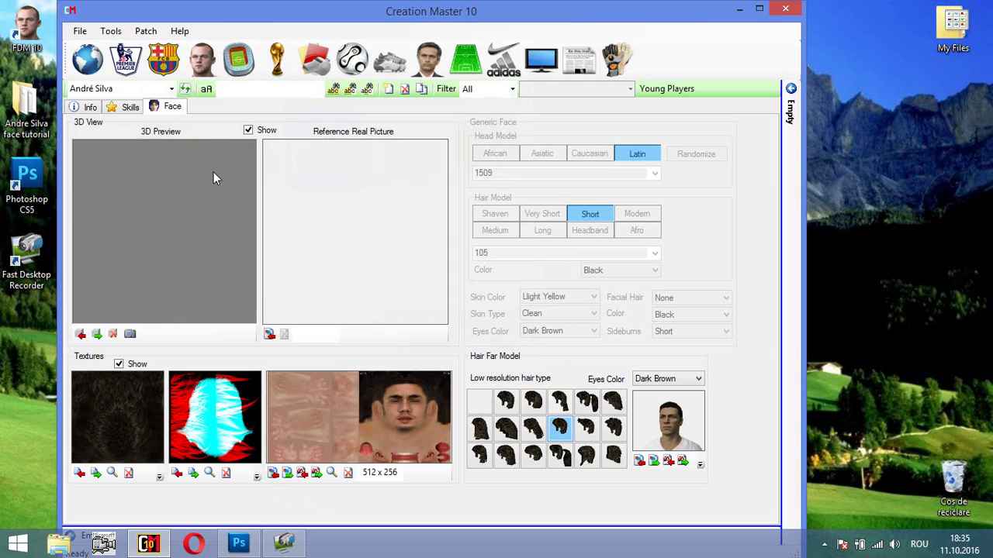
Step: Refresh the 3D preview to show the imported face and save the changes to the game data
left_click(248, 131)
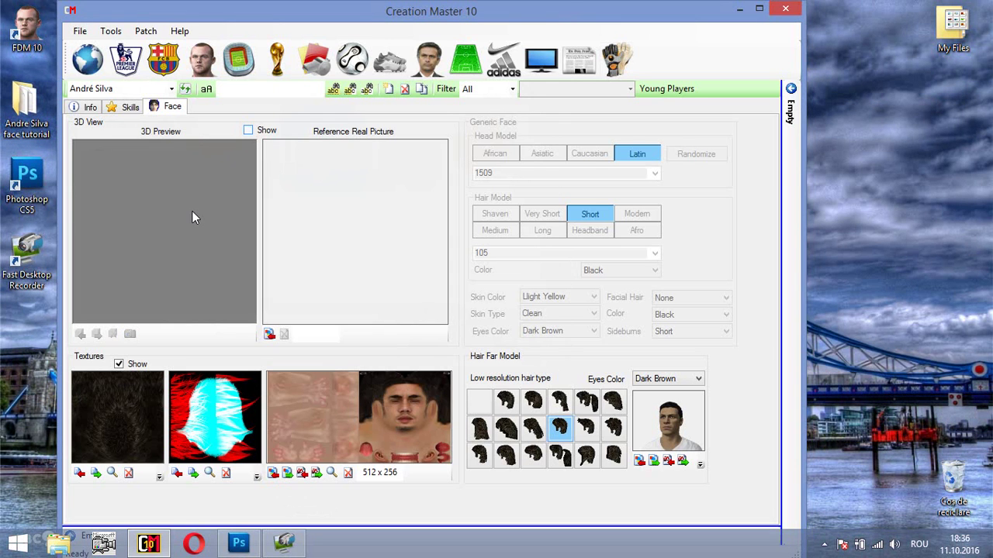
key("space")
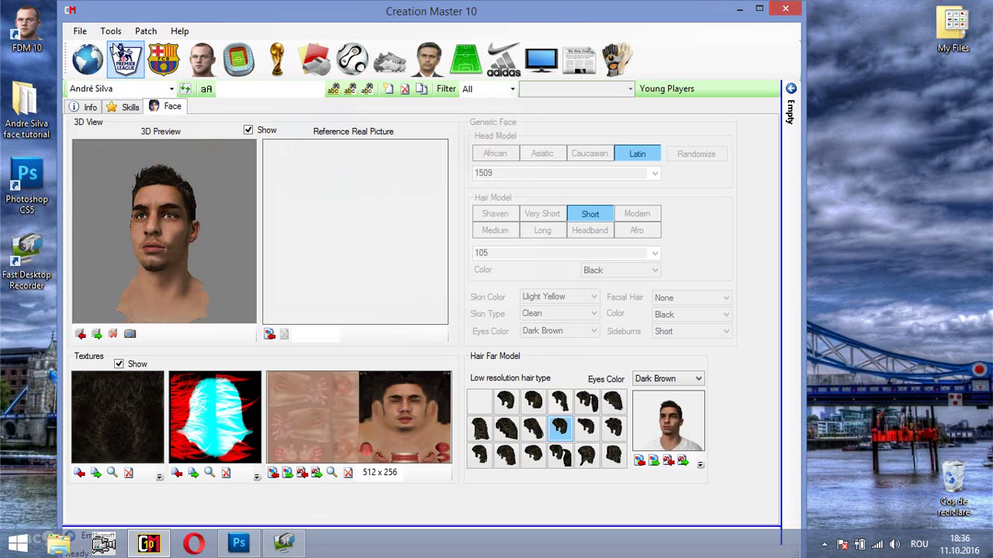
left_click(78, 37)
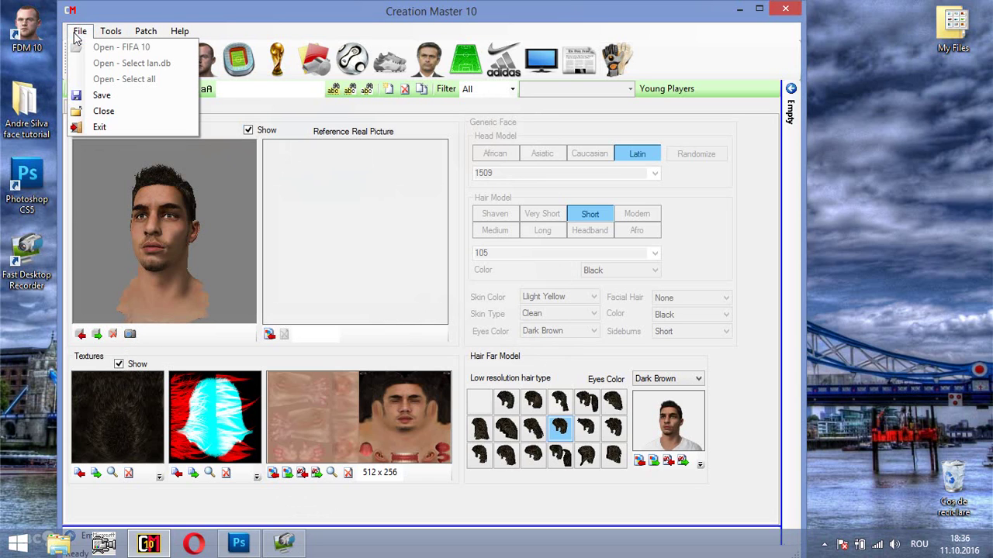
left_click(103, 96)
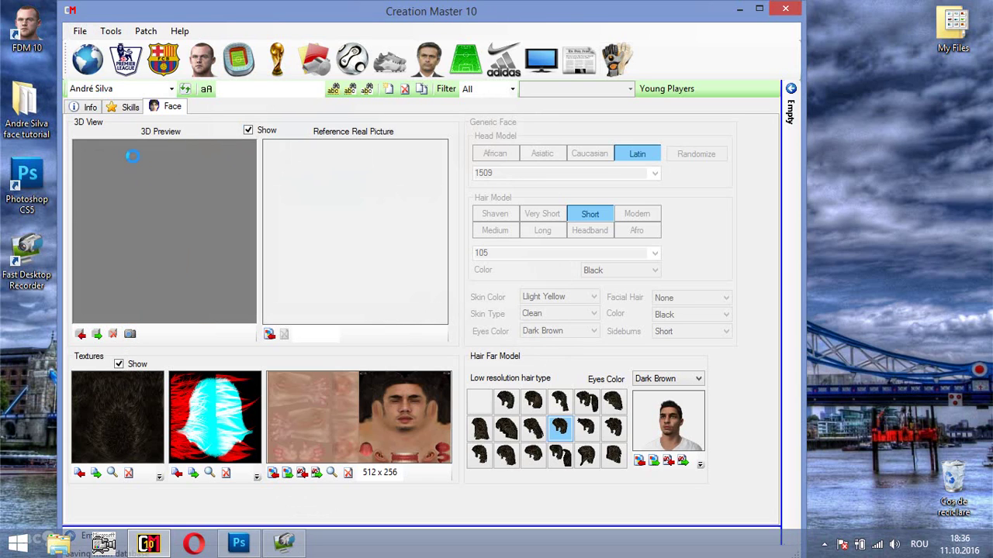